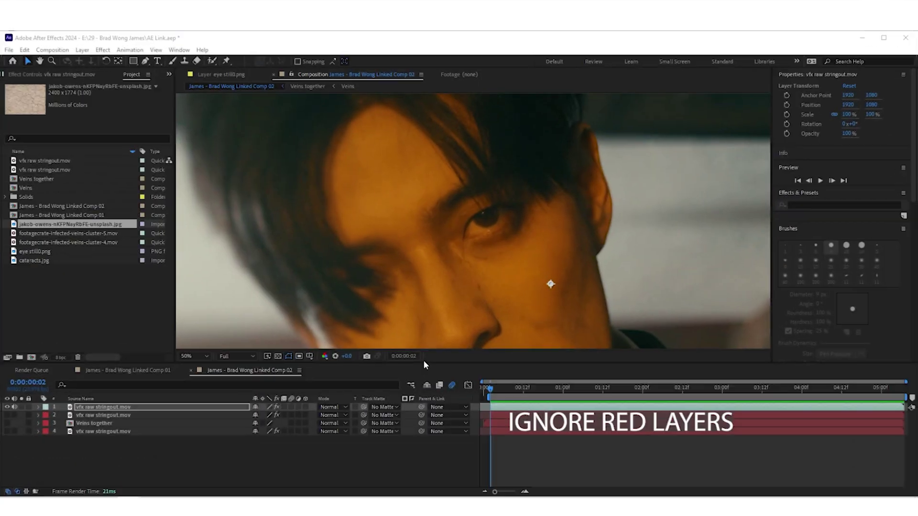
Add the cracked-ground image as the top layer of the composition and apply the Tint effect to it.
left_click_drag(22, 107, 490, 404)
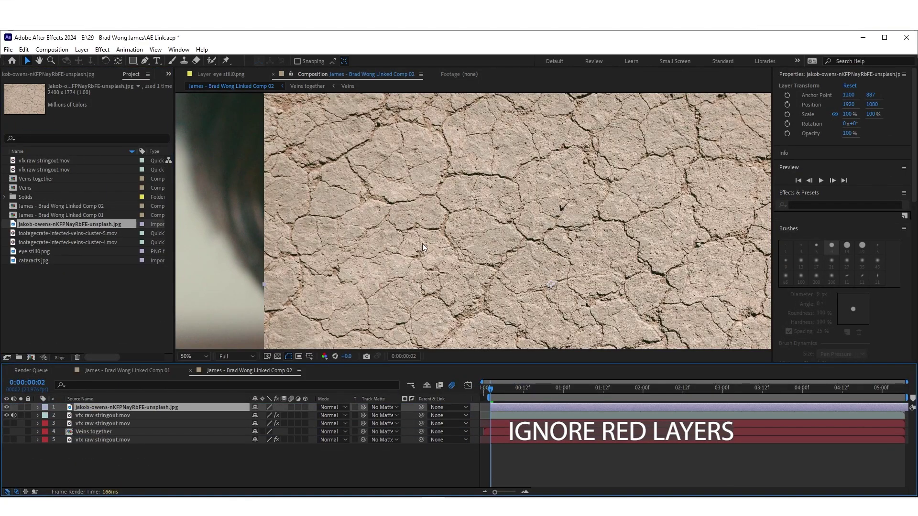
left_click(102, 49)
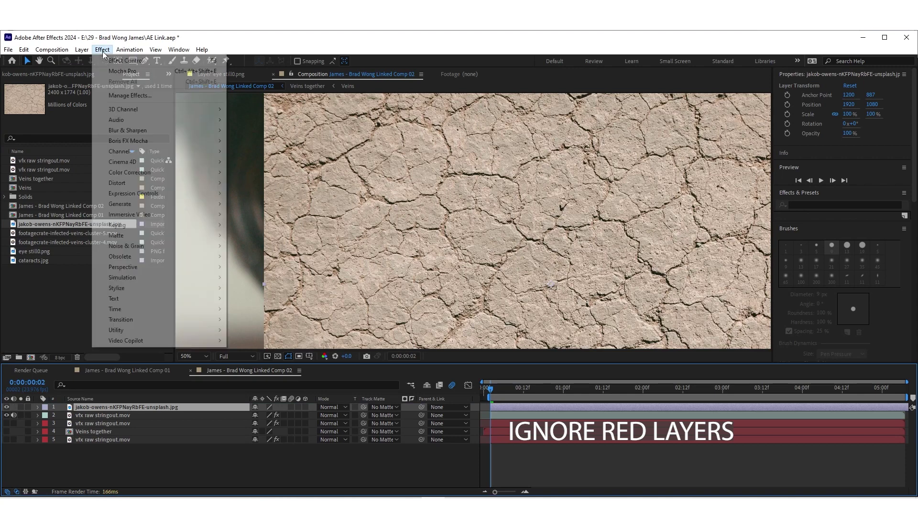
mouse_move(139, 173)
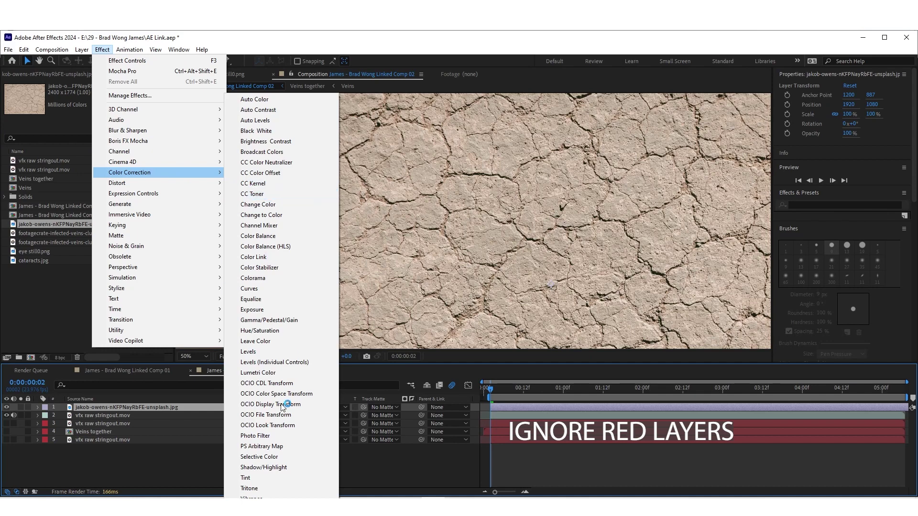
left_click(271, 477)
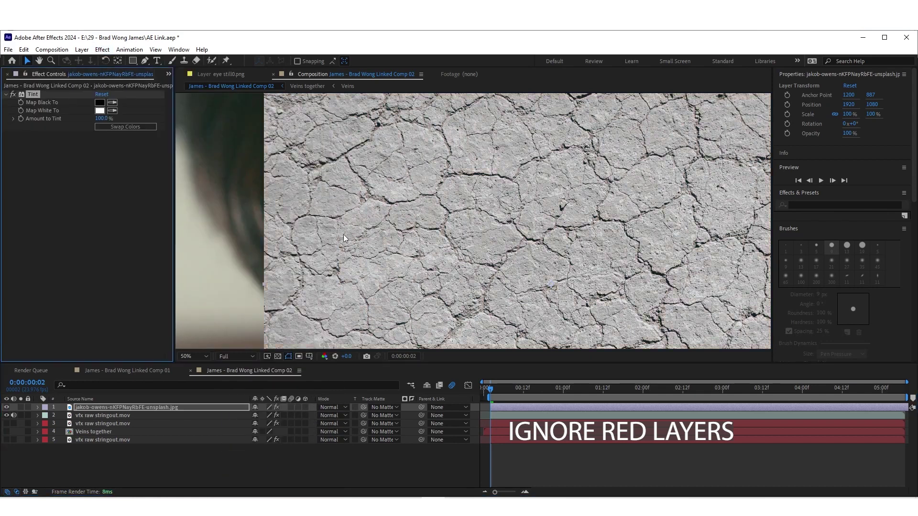
Apply Levels to the cracked-ground layer with input black at 125 and input white at 170.
left_click(102, 50)
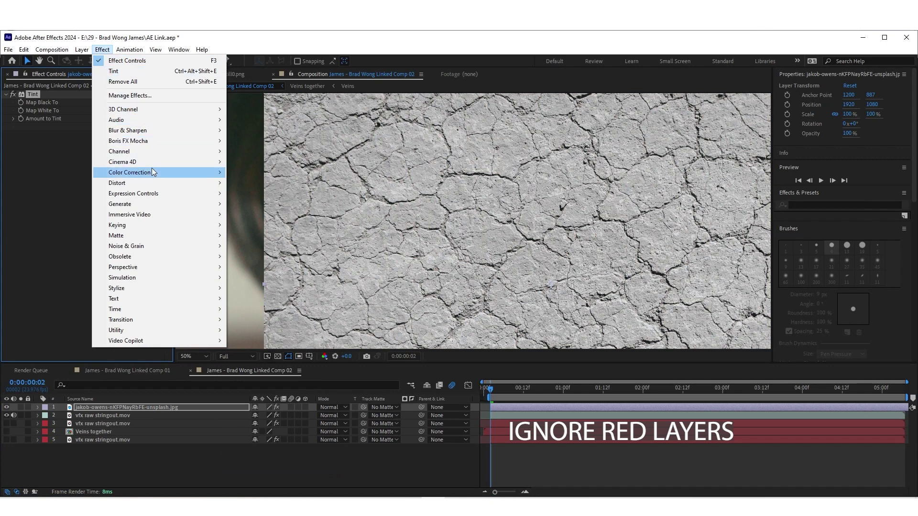
mouse_move(162, 172)
left_click(248, 352)
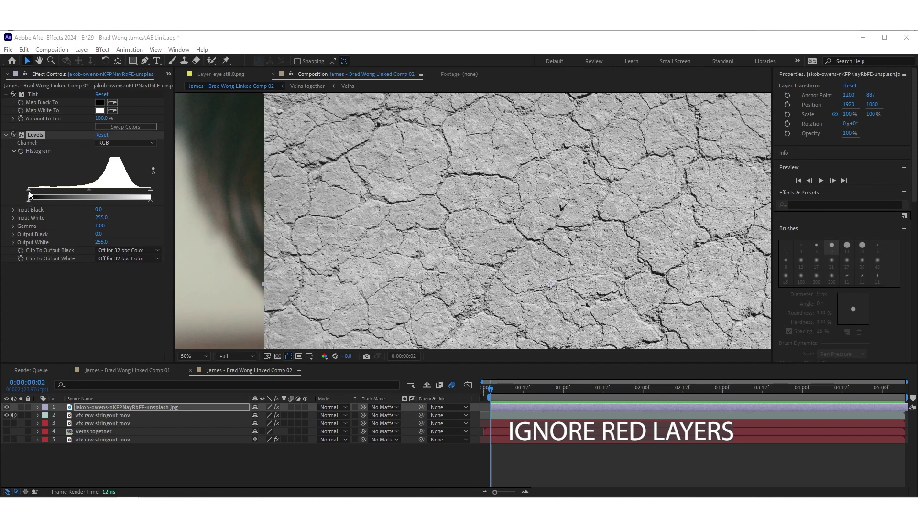
left_click_drag(28, 191, 88, 191)
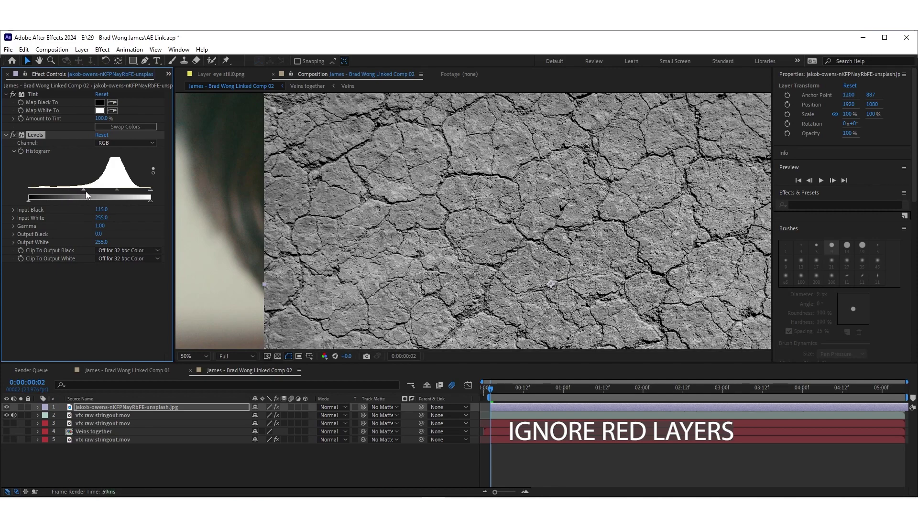
left_click_drag(150, 191, 110, 191)
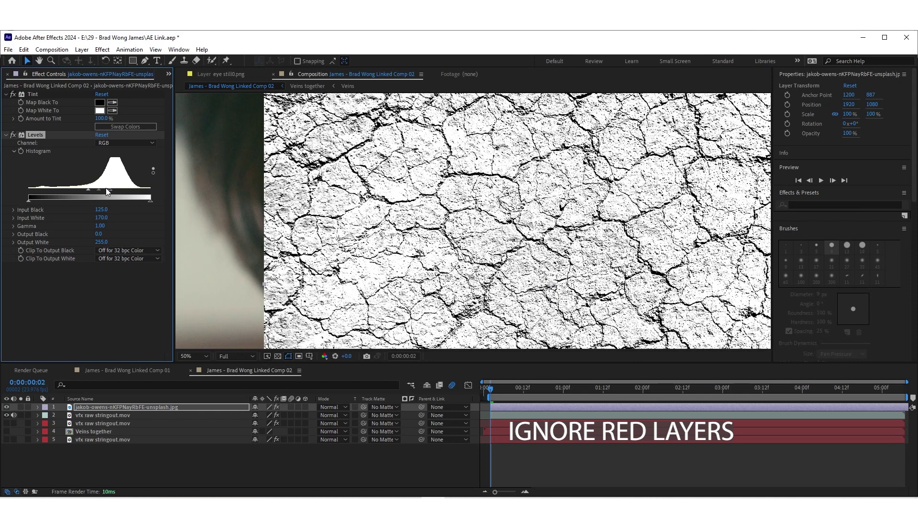
Apply the Invert effect to the cracked-ground layer.
left_click(503, 408)
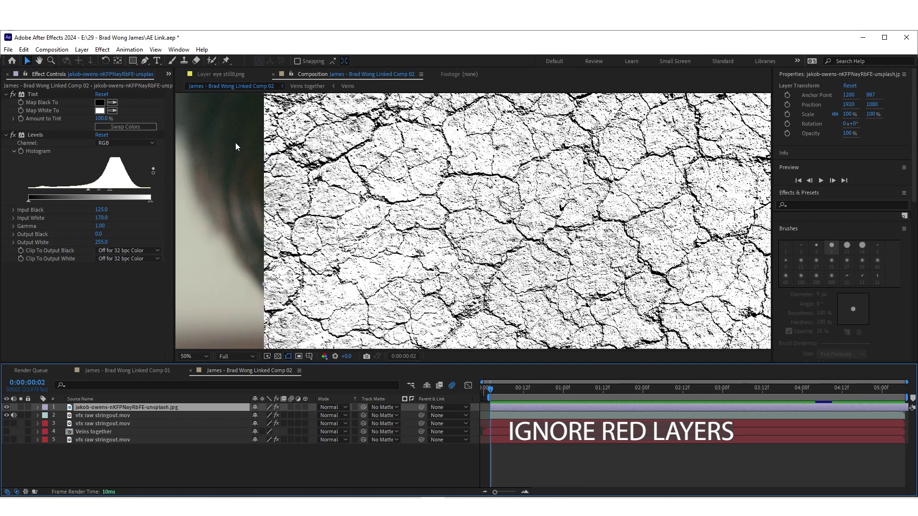
left_click(102, 50)
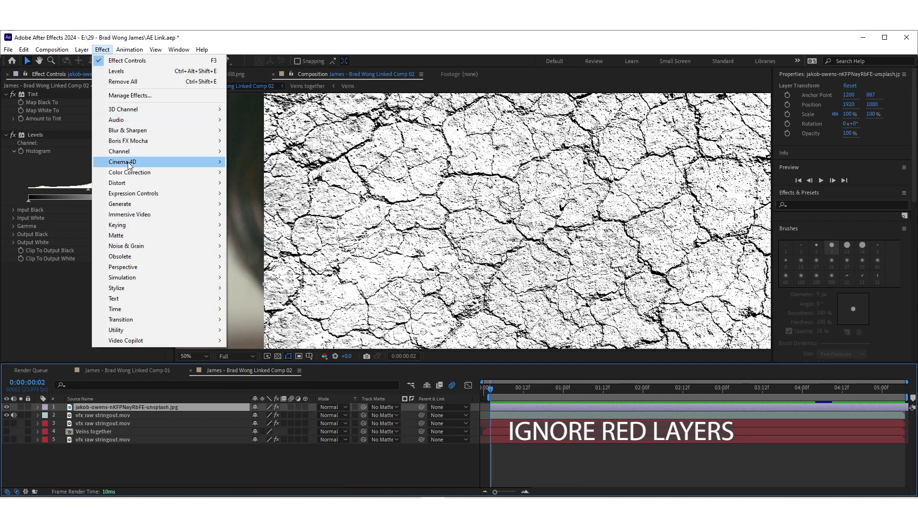
mouse_move(125, 151)
left_click(248, 215)
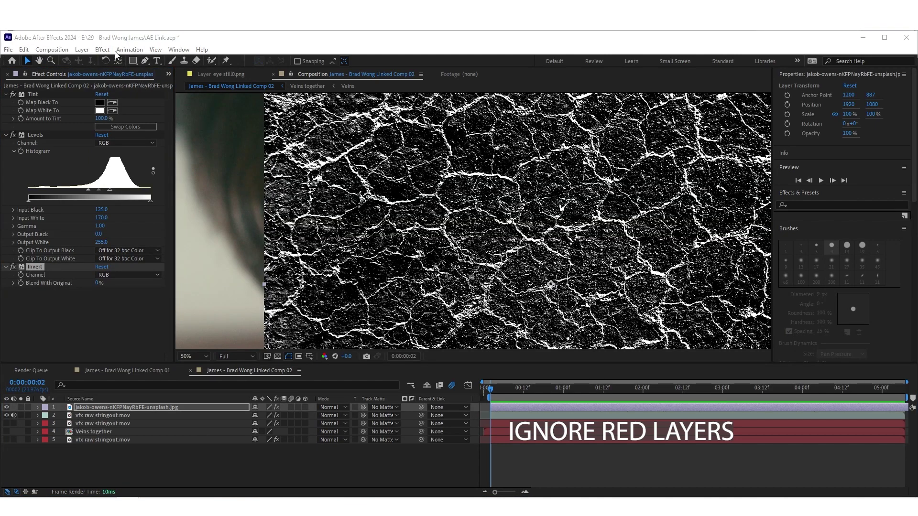
Add the Fast Box Blur and CC Vector Blur effects to the cracked-ground layer.
left_click(102, 49)
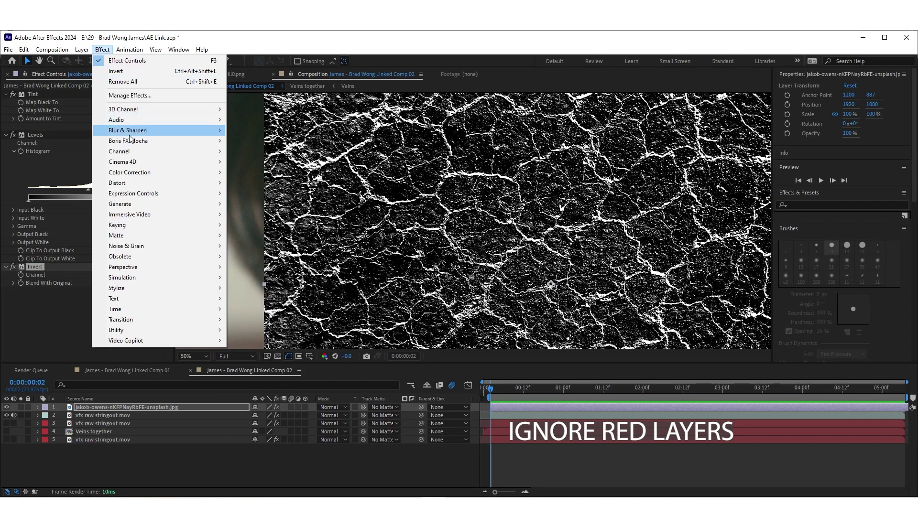
mouse_move(128, 135)
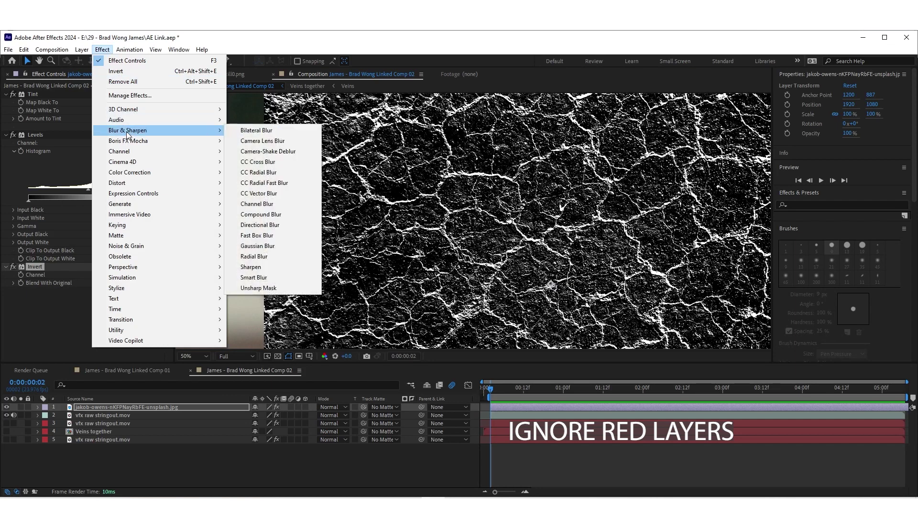
left_click(265, 236)
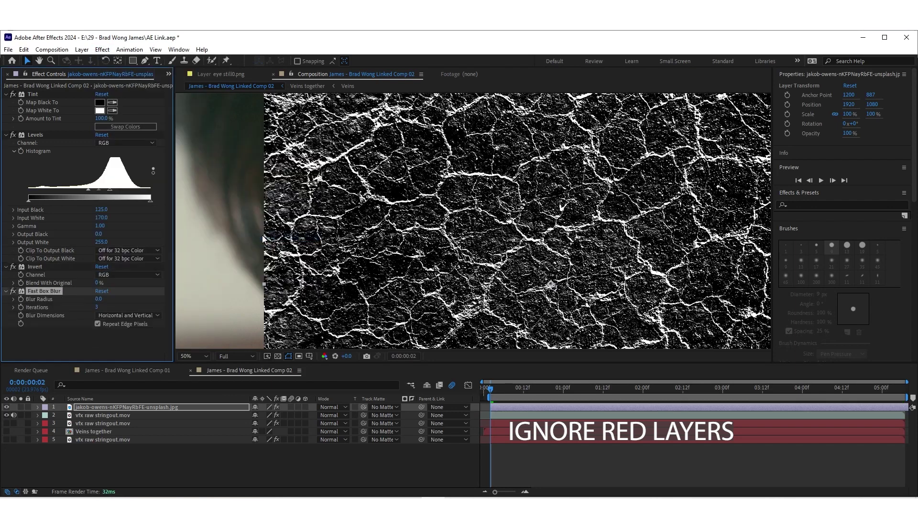
left_click(103, 51)
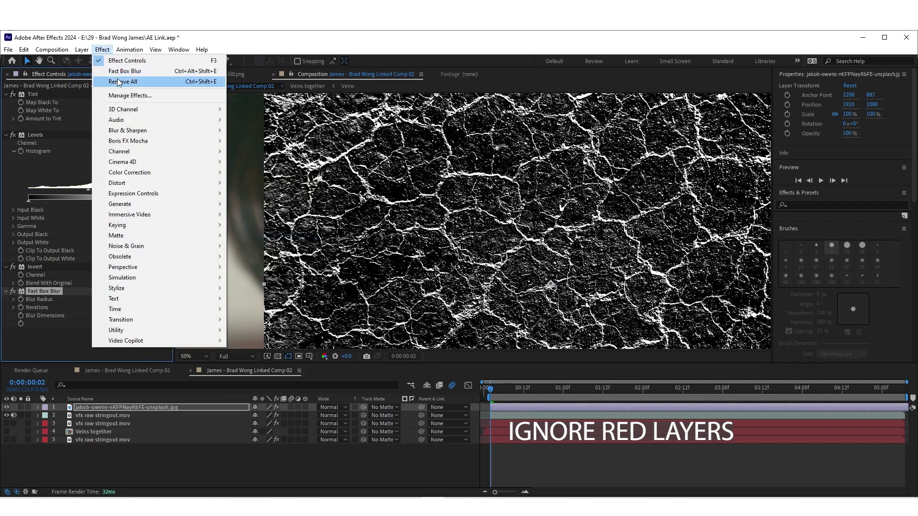
mouse_move(134, 132)
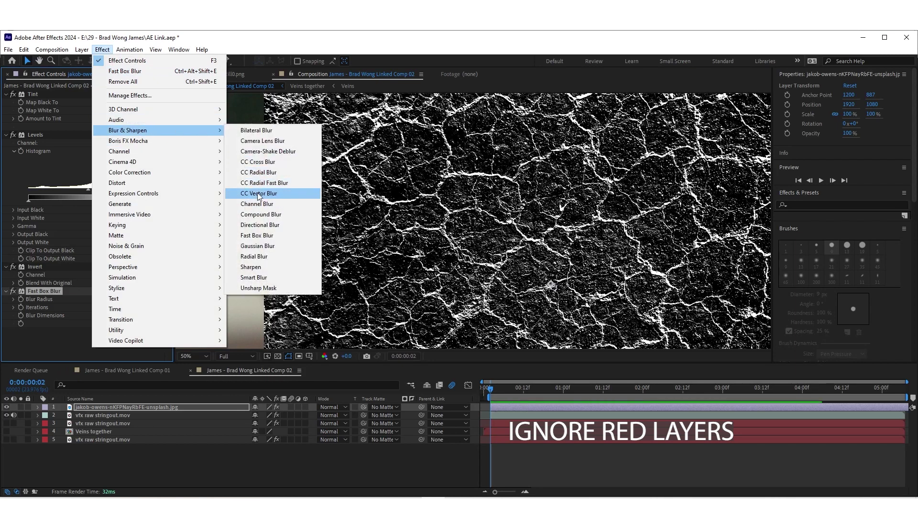
left_click(257, 193)
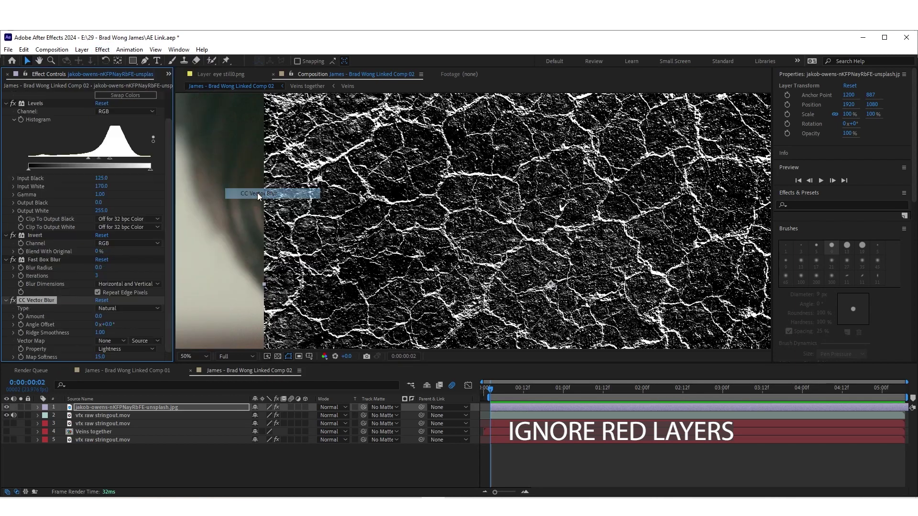
Set the CC Vector Blur amount to 20 and the Fast Box Blur radius to 5.
left_click(98, 317)
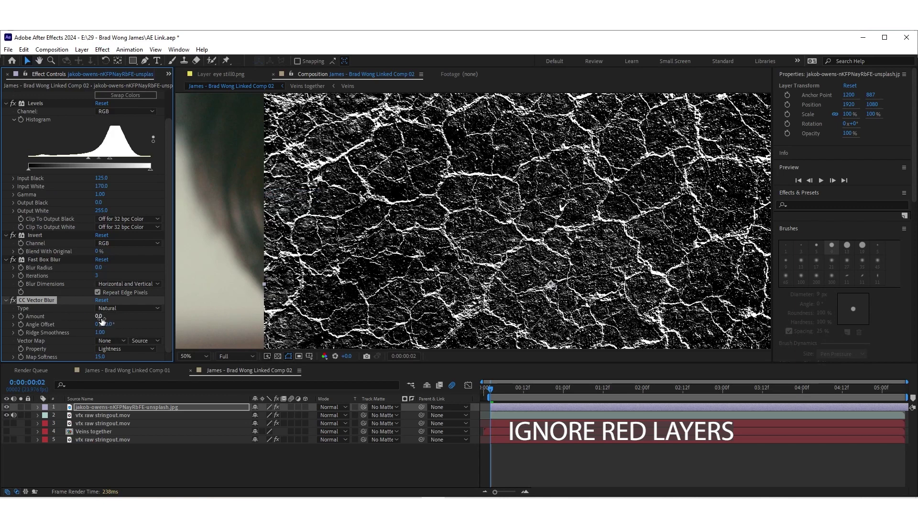
type("8")
key("Return")
type("20")
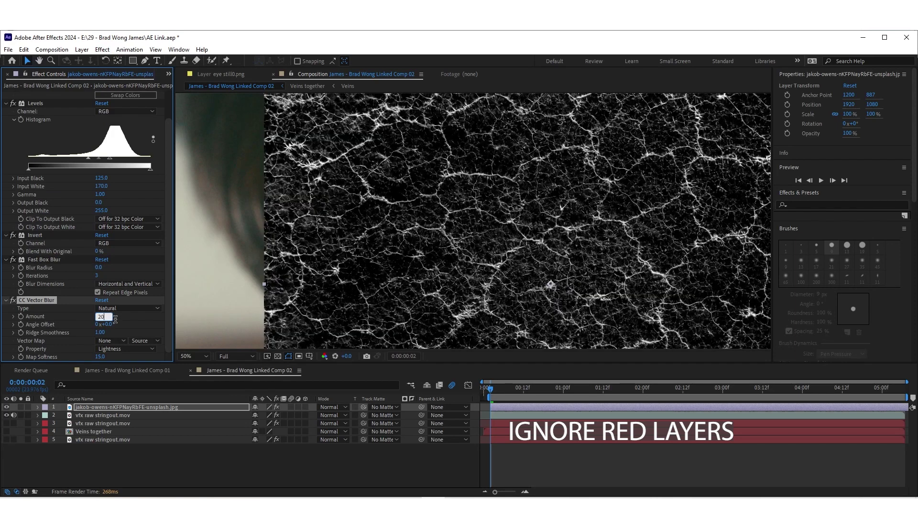
key("Return")
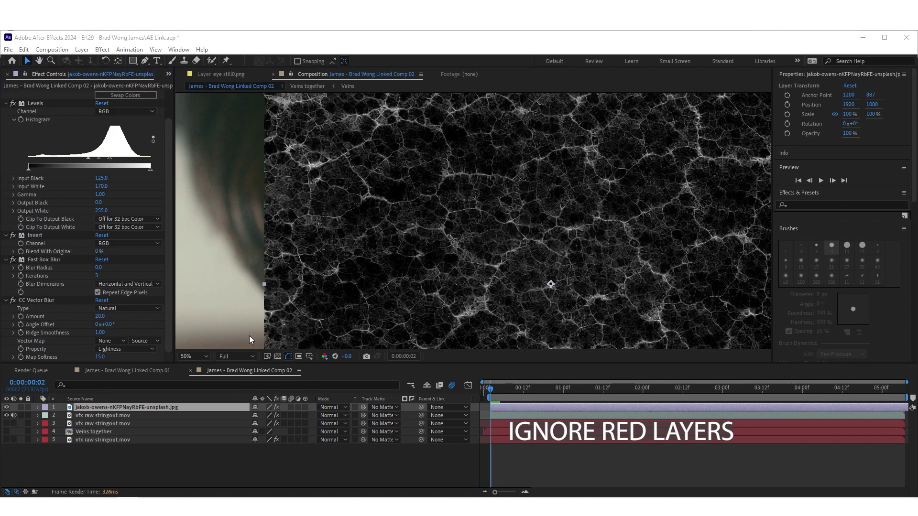
left_click(99, 268)
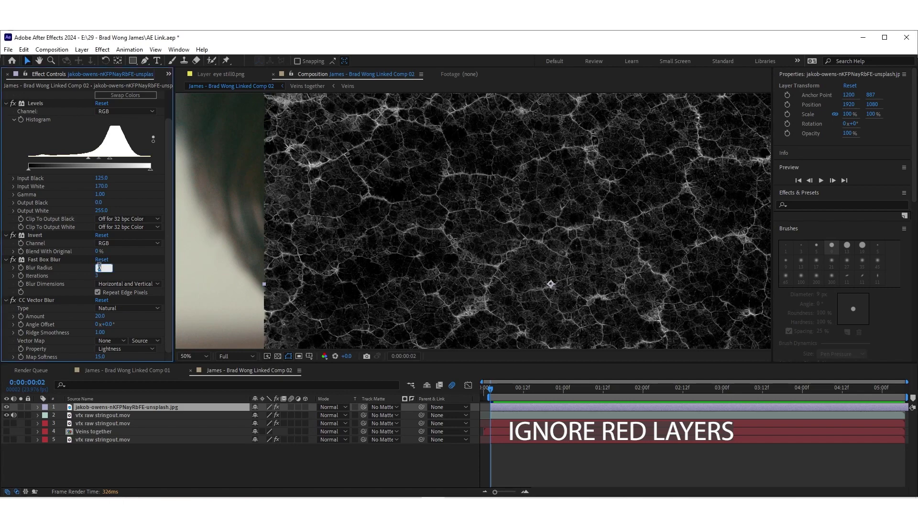
key("Return")
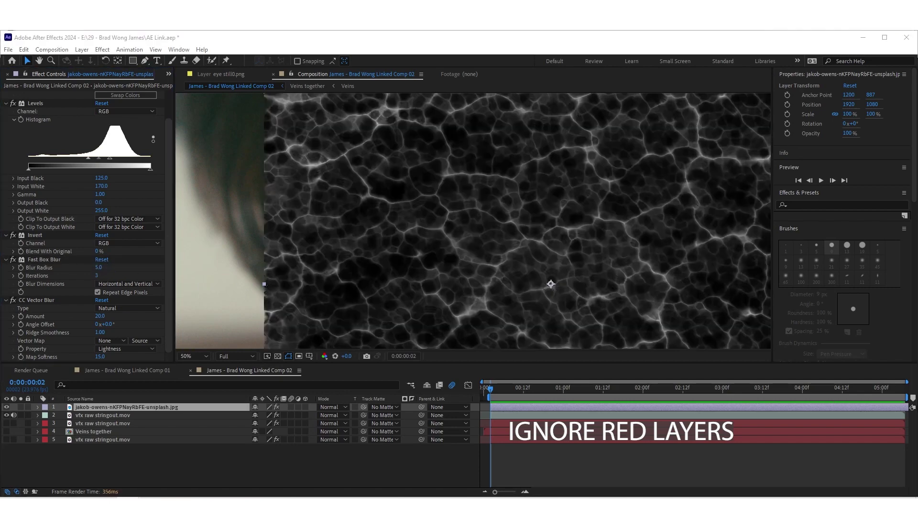
Change the crack texture layer's blending mode to Screen.
right_click(506, 408)
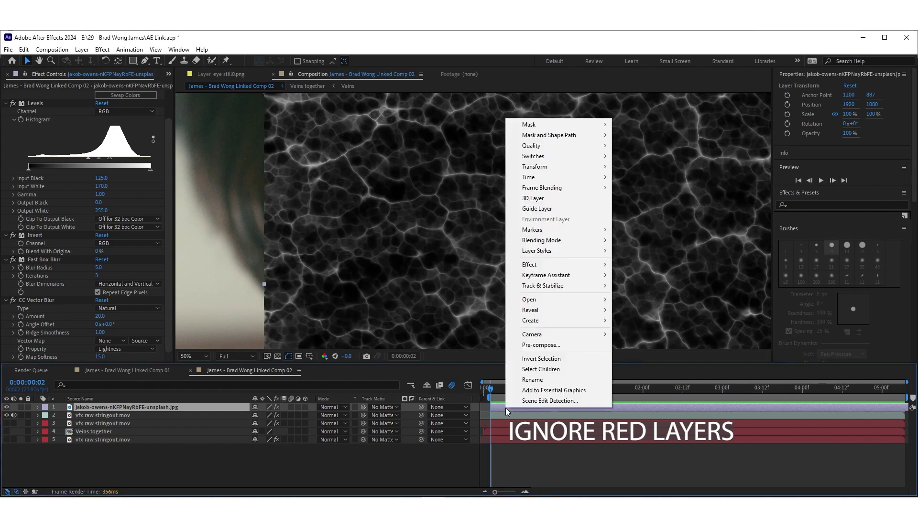
mouse_move(562, 244)
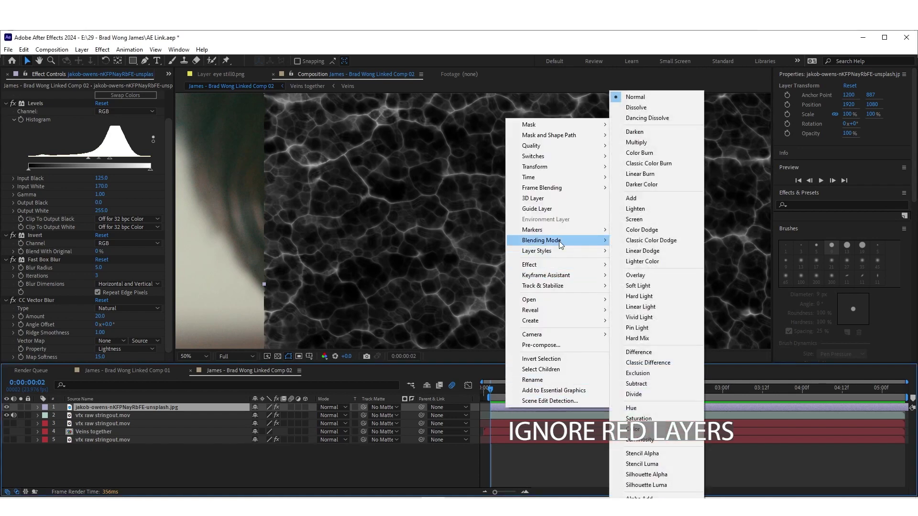
left_click(636, 221)
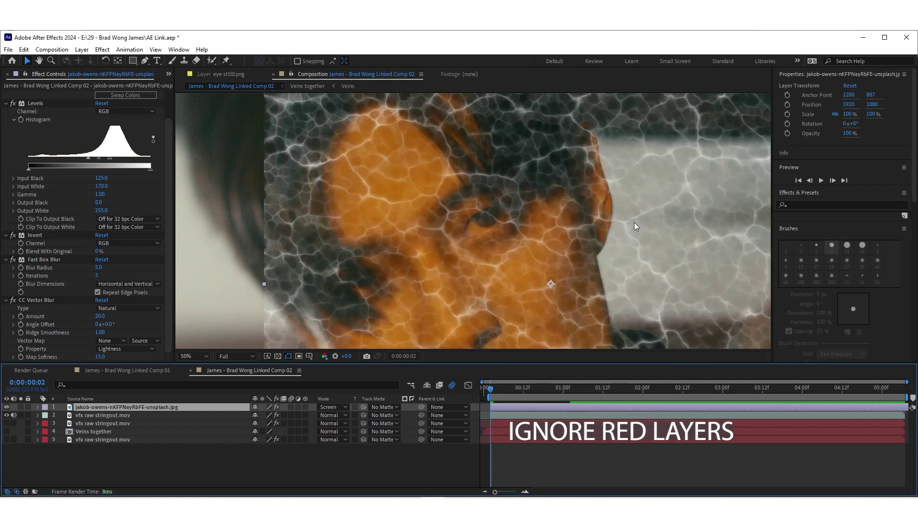
Move the crack texture over the face to about 1680, 868 and scale it to about 104%.
key("comma")
key("comma")
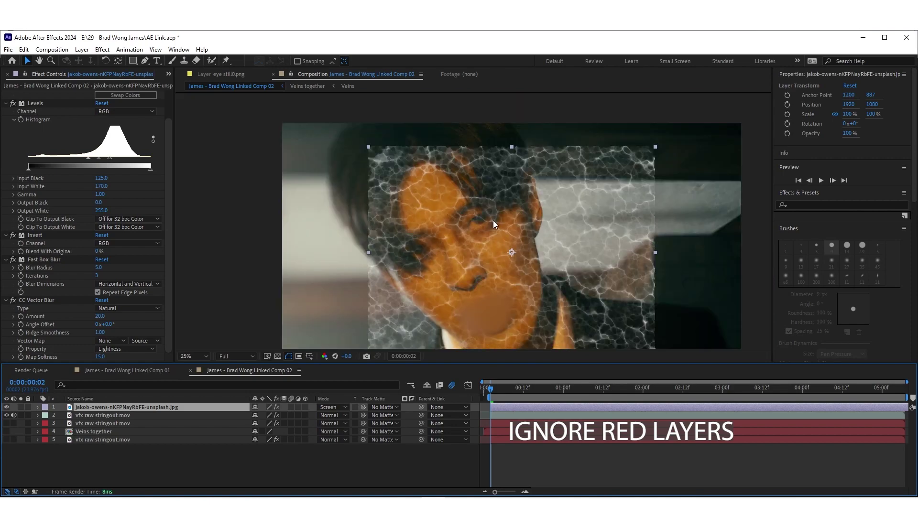
left_click_drag(512, 257, 476, 238)
key("period")
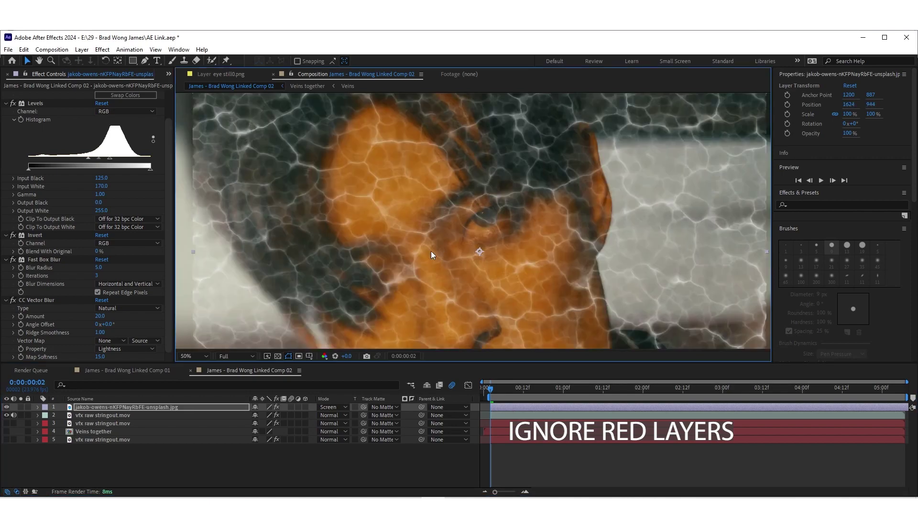
key("comma")
key("period")
key("comma")
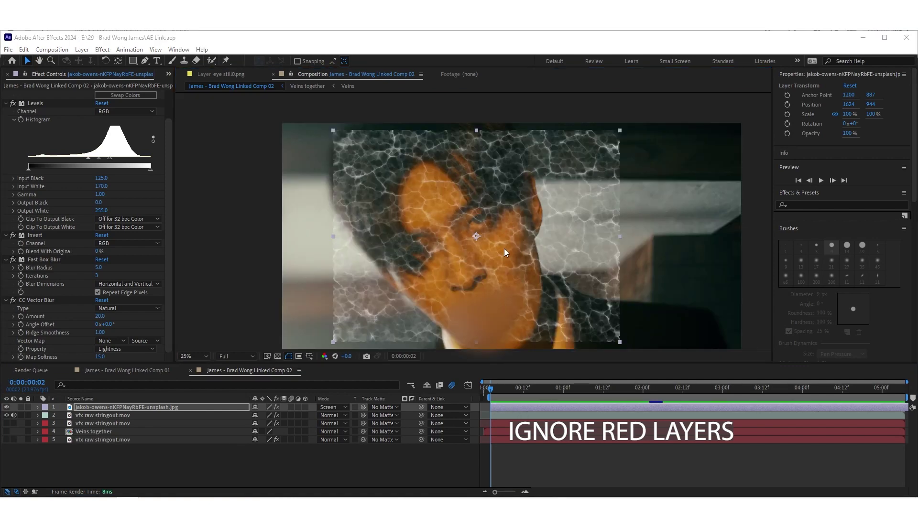
mouse_move(504, 249)
left_mouse_down()
mouse_move(491, 237)
mouse_move(517, 245)
mouse_move(510, 239)
left_mouse_up()
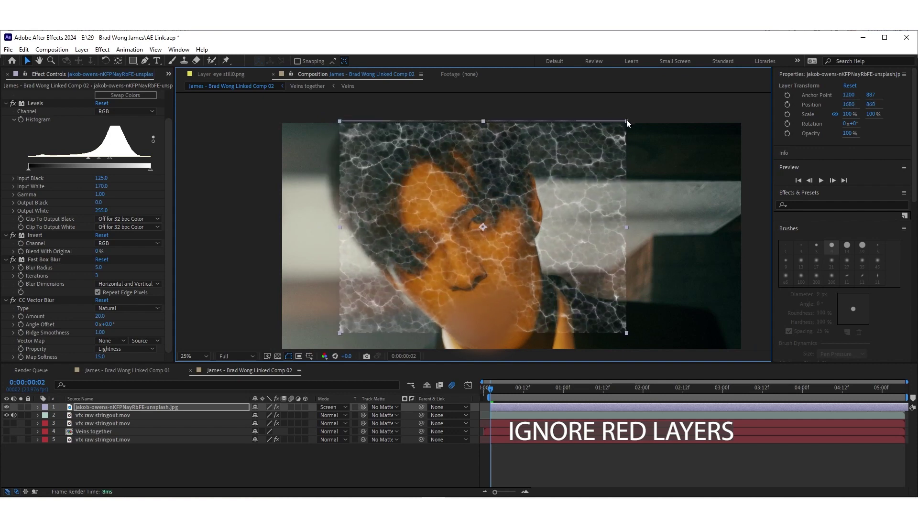
mouse_move(626, 122)
left_mouse_down()
mouse_move(584, 144)
mouse_move(645, 122)
mouse_move(633, 127)
left_mouse_up()
scroll(513, 231, "up", 2)
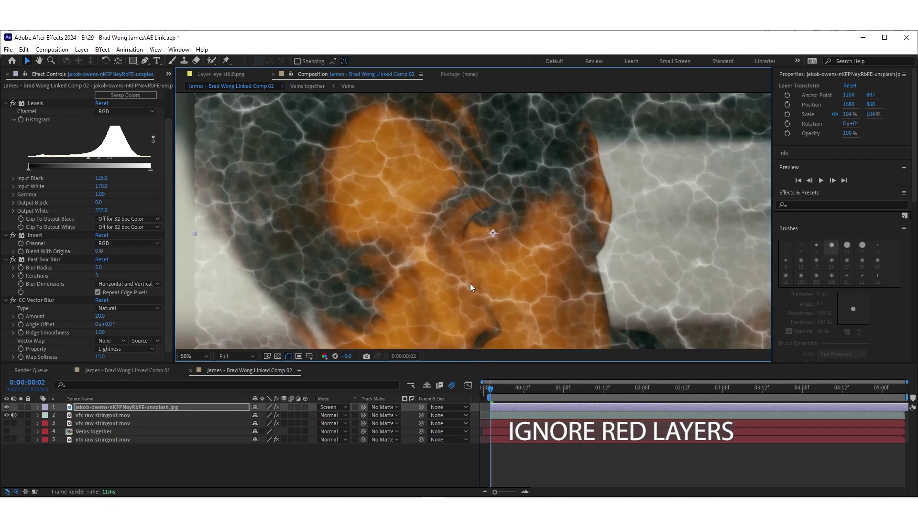
Rotate the crack texture layer to about 193° in its transform properties.
left_click_drag(469, 283, 496, 286)
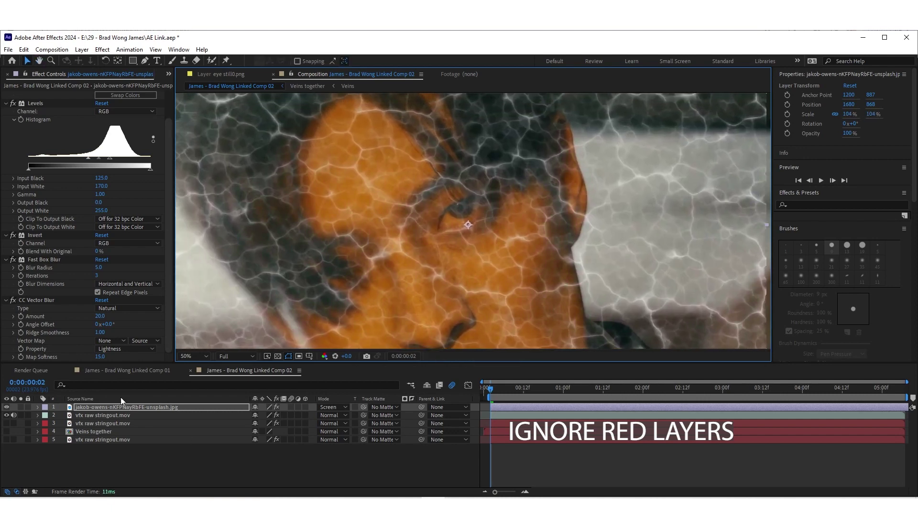
left_click(38, 408)
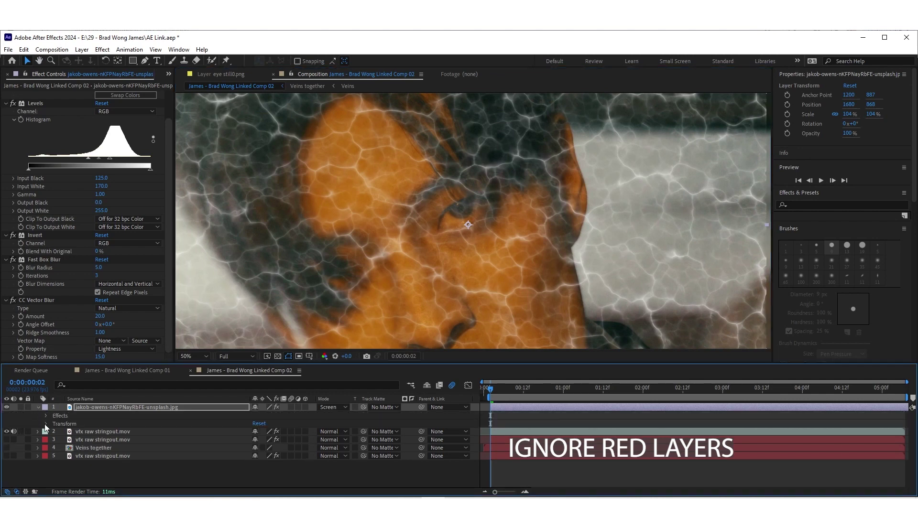
left_click(46, 424)
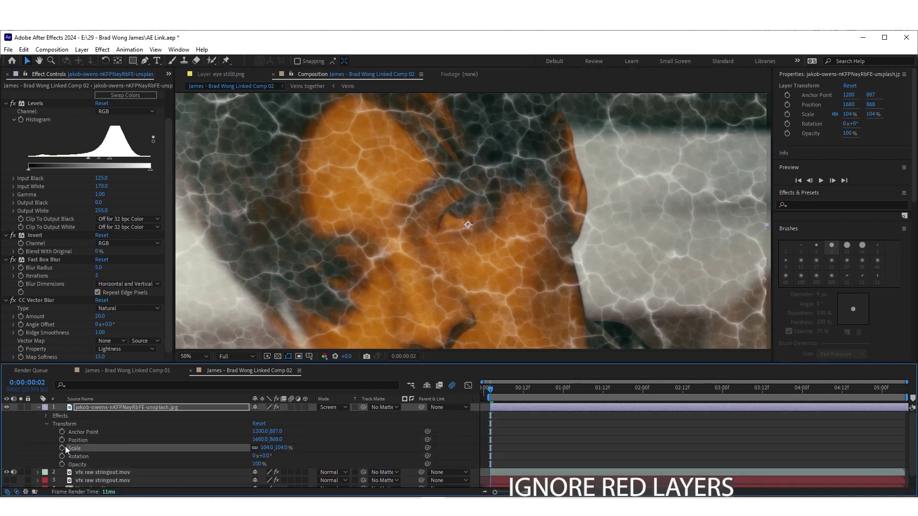
left_click_drag(262, 455, 347, 447)
Draw a closed, curved Pen mask around the eye area on the texture layer and move the layer to about 1764, 1022, below the eye.
left_click(144, 61)
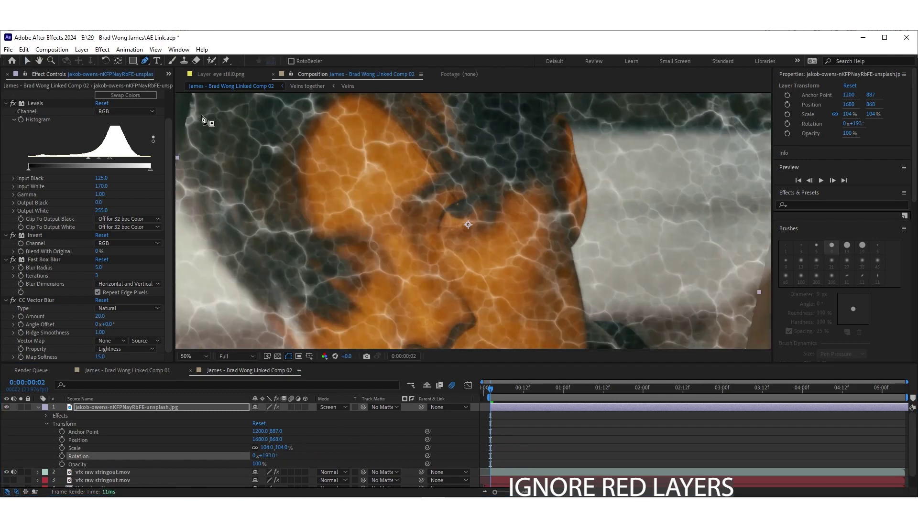
mouse_move(517, 220)
left_mouse_down()
mouse_move(514, 207)
mouse_move(459, 183)
mouse_move(391, 183)
mouse_move(389, 219)
mouse_move(434, 239)
mouse_move(485, 239)
left_mouse_up()
left_click(516, 220)
key("v")
left_click_drag(446, 209, 466, 245)
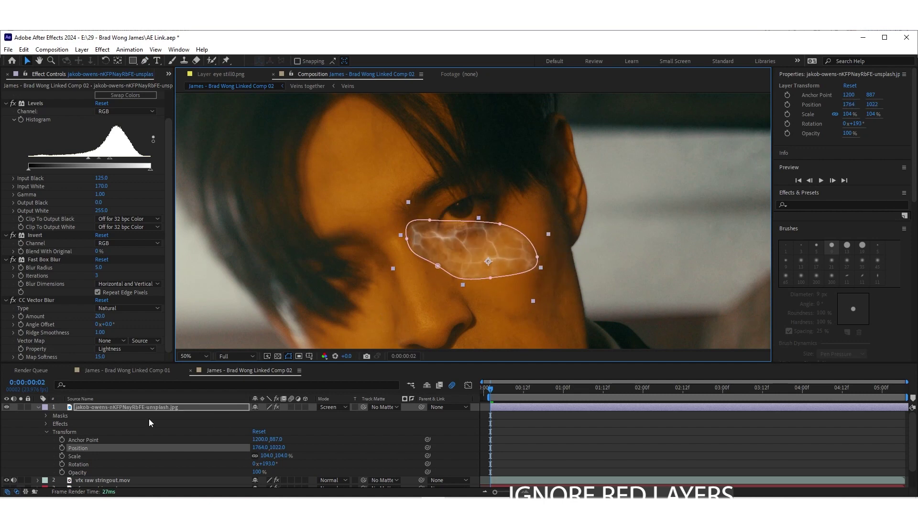
Set the Mask Feather of the crack texture layer's Mask 1 to 74 pixels.
left_click(38, 408)
left_click(39, 407)
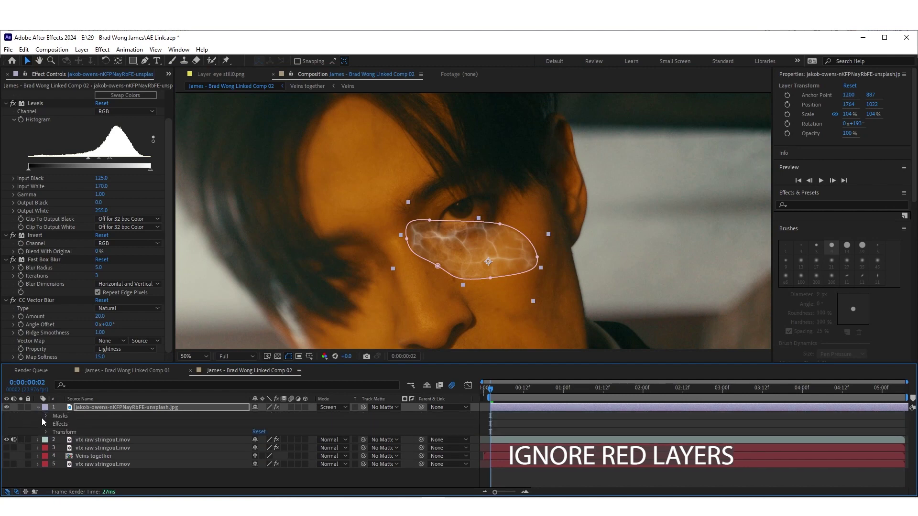
left_click(46, 416)
left_click(55, 424)
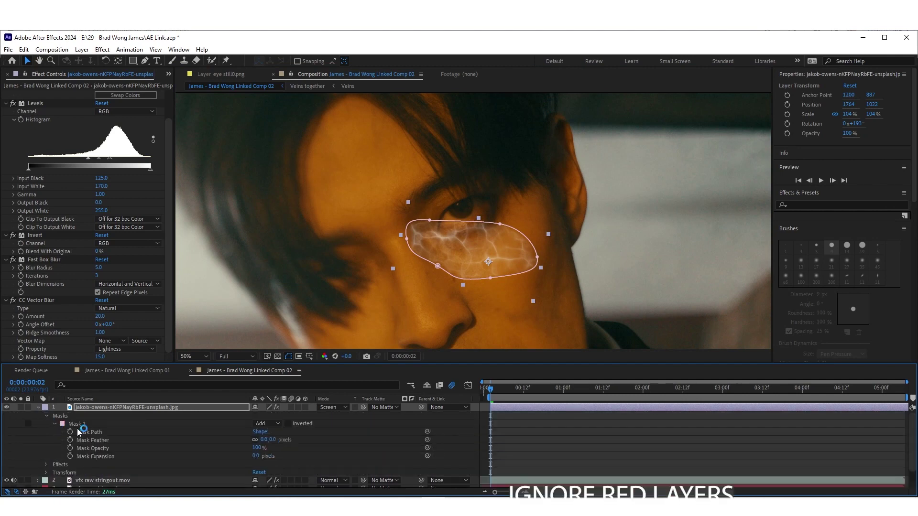
left_click_drag(264, 440, 303, 441)
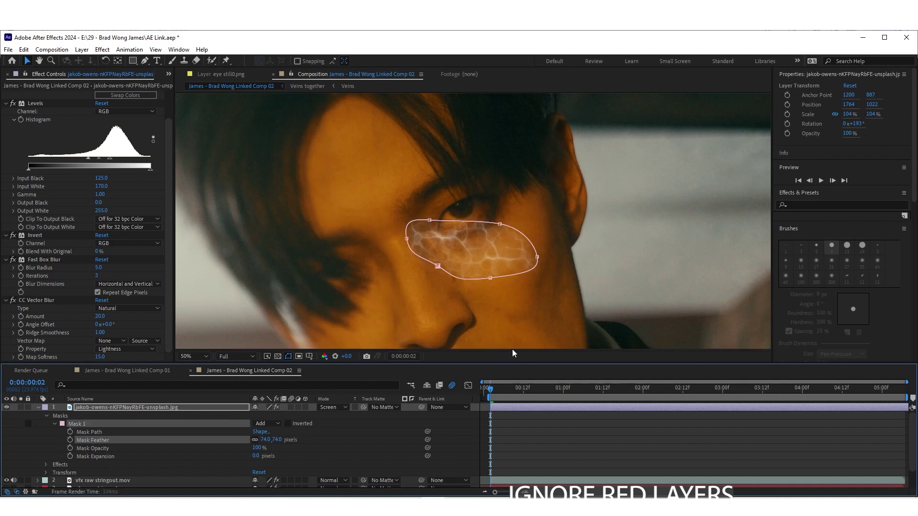
Reshape the texture's mask into a narrow upright outline, move the layer to about 1886, 1027 on the cheek, and rotate it to about 98.5°.
left_click(512, 408)
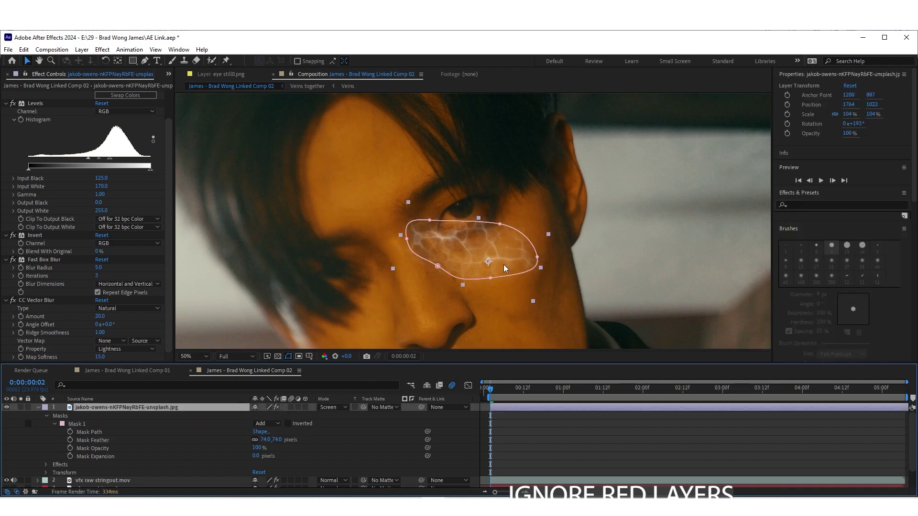
left_click(455, 226)
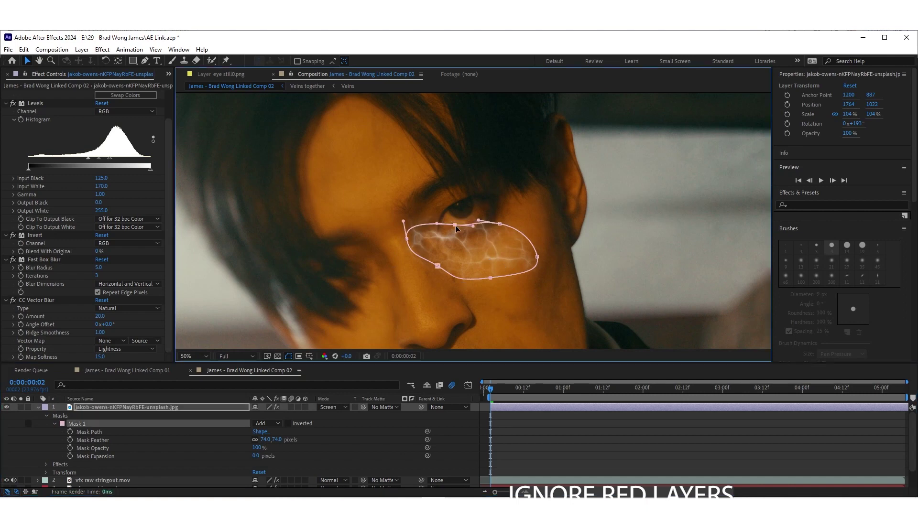
left_click_drag(508, 259, 490, 264)
left_click_drag(419, 271, 457, 288)
left_click_drag(389, 244, 480, 233)
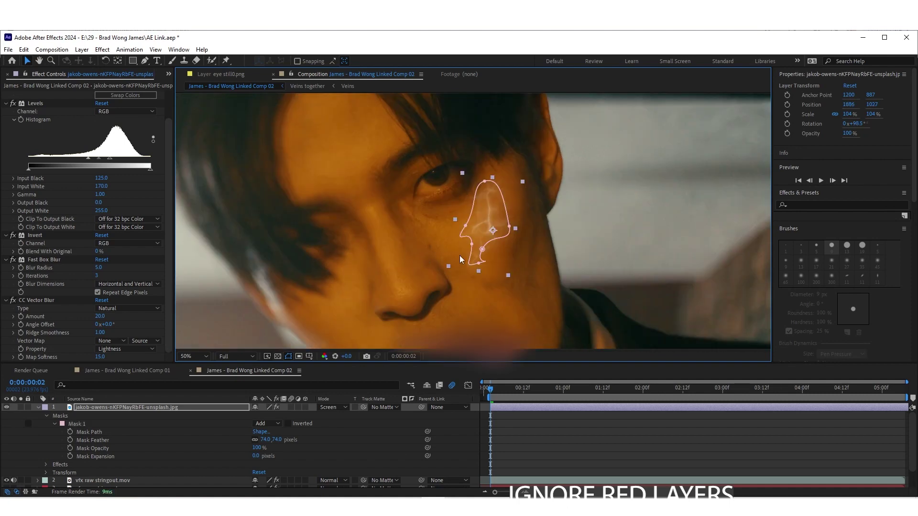
Duplicate the masked crack texture layer twice and hide the two upper copies.
left_click(528, 415)
left_click(498, 408)
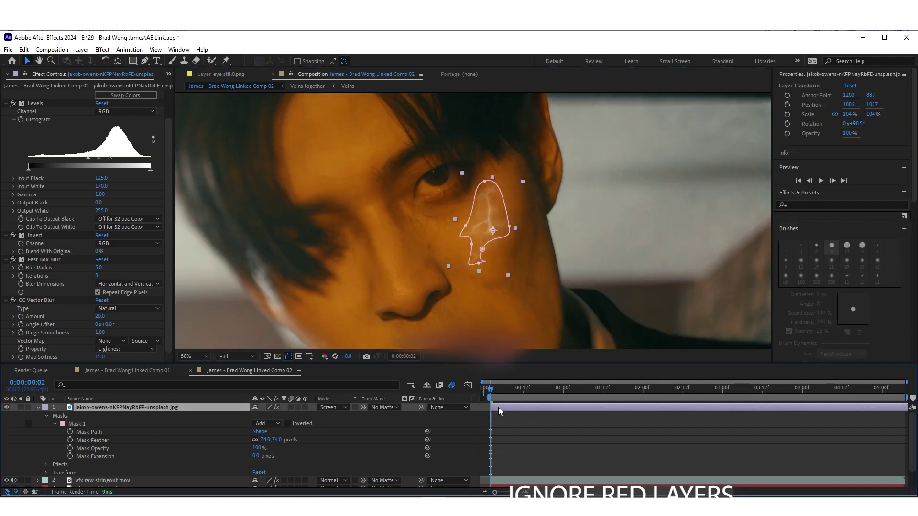
key("ctrl+d")
key("ctrl+d")
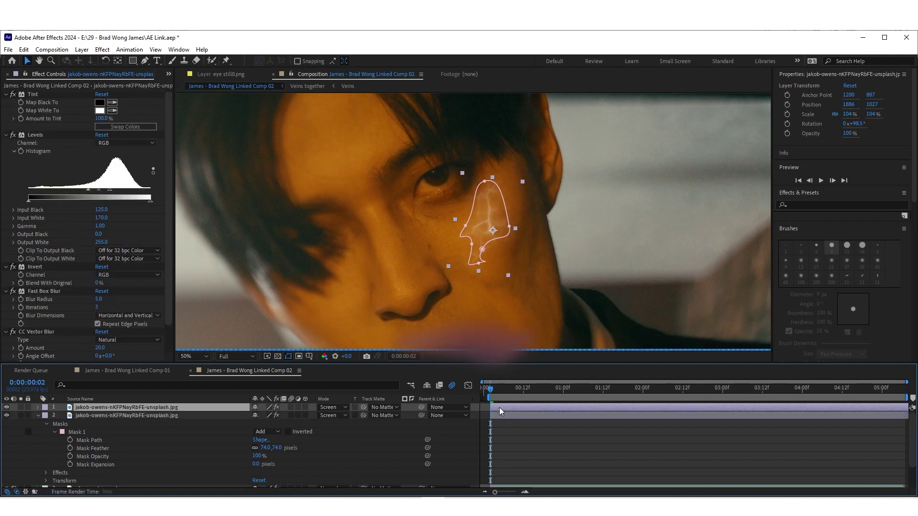
left_click(7, 407)
left_click(6, 415)
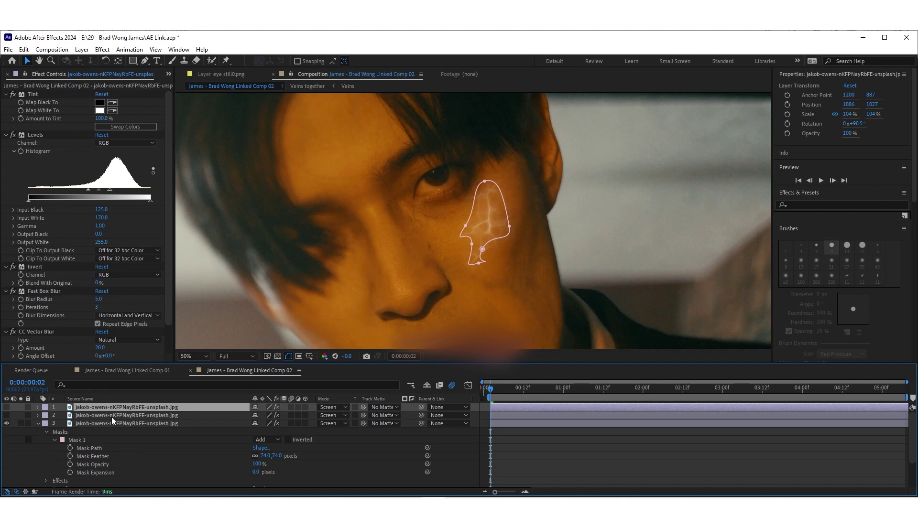
Change the label color of the two hidden texture copies to red.
left_click(500, 414, "ctrl")
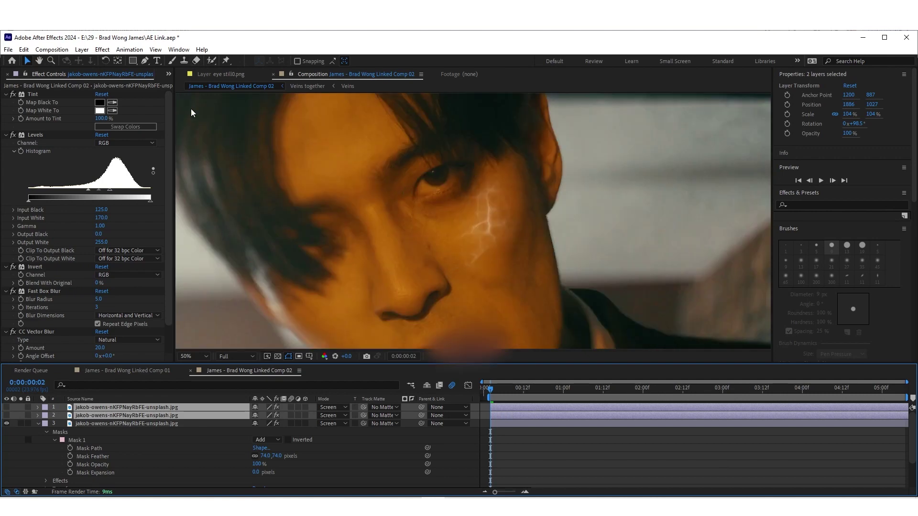
left_click(76, 50)
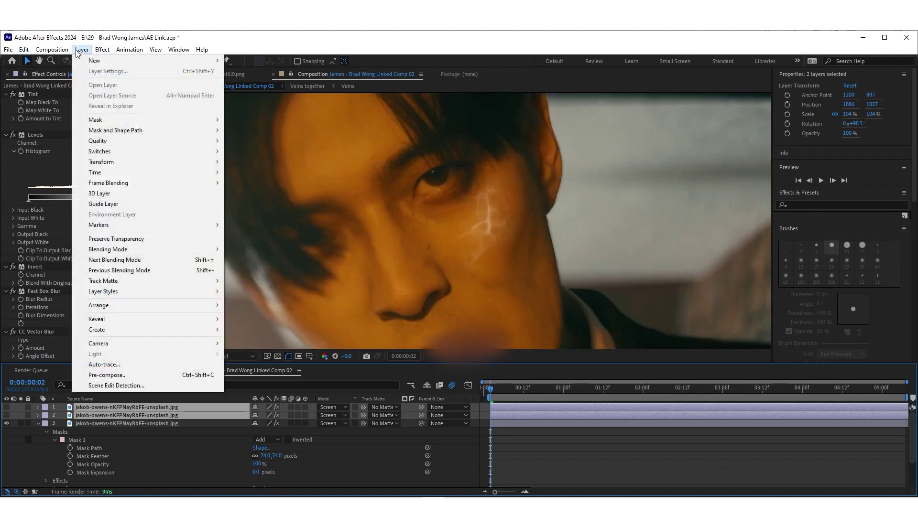
mouse_move(22, 52)
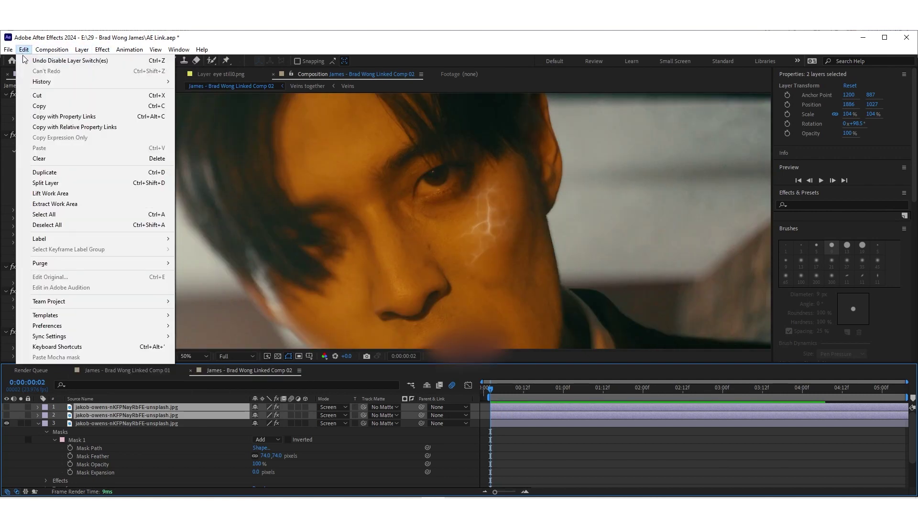
mouse_move(130, 239)
left_click(191, 267)
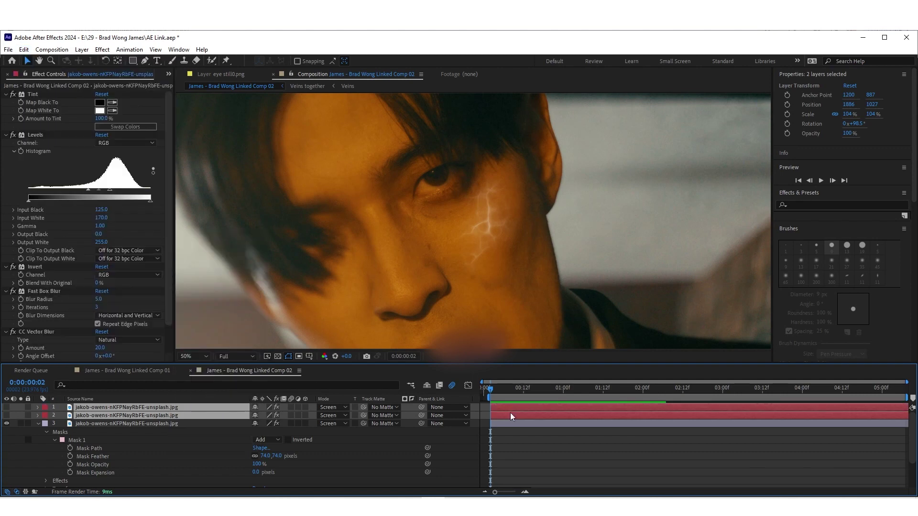
Examine up close how the vein texture blends into the skin below the eye.
left_click(496, 424)
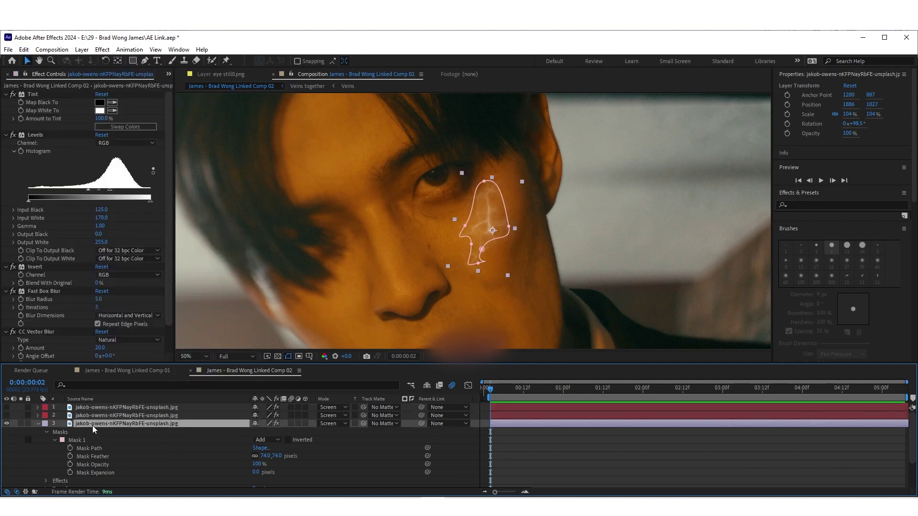
left_click(530, 223)
scroll(485, 194, "down", 2)
scroll(475, 266, "up", 1)
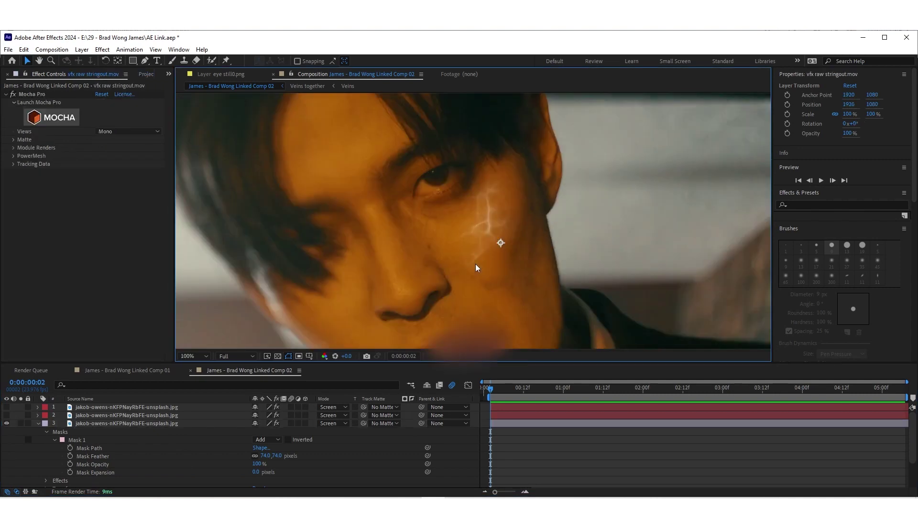
scroll(485, 237, "up", 2)
scroll(485, 237, "down", 2)
scroll(473, 223, "up", 1)
scroll(472, 223, "up", 2)
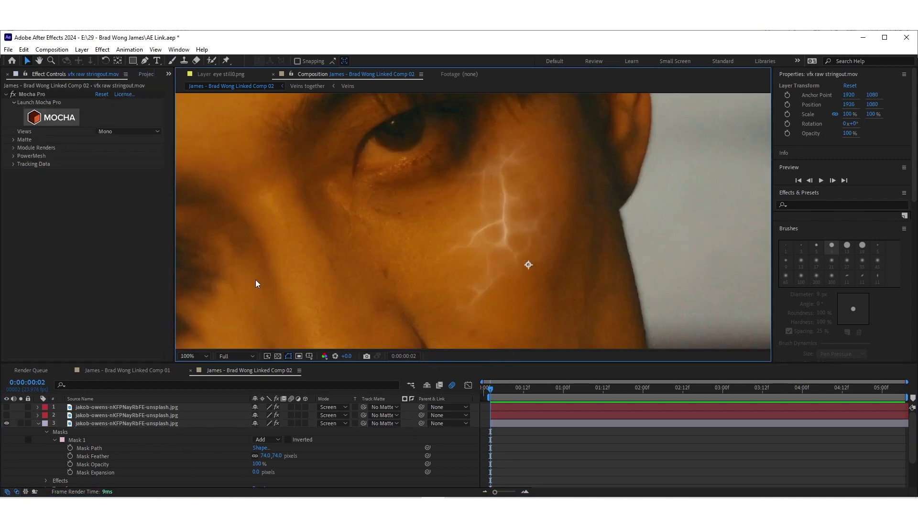
scroll(492, 201, "down", 2)
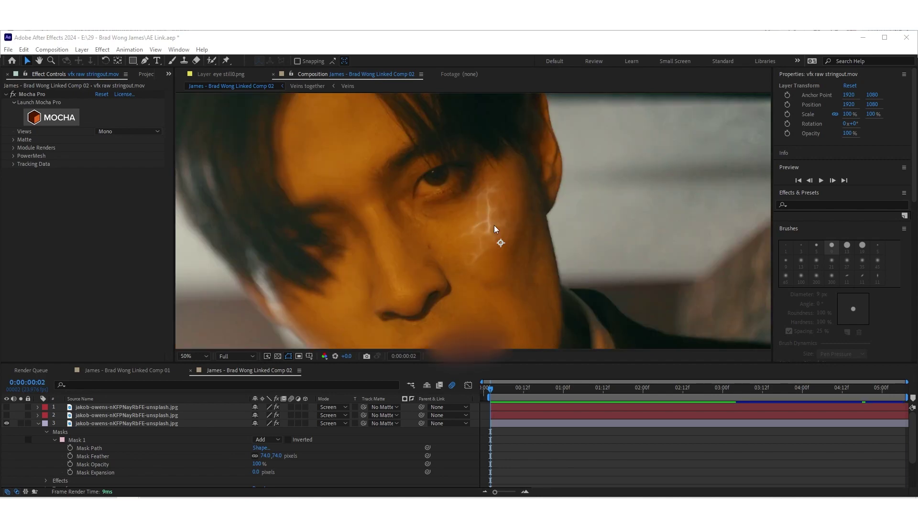
Pre-compose the visible crack texture layer as "Right Cheek Pre Comp", moving all attributes into the new composition and opening it.
left_click(499, 410)
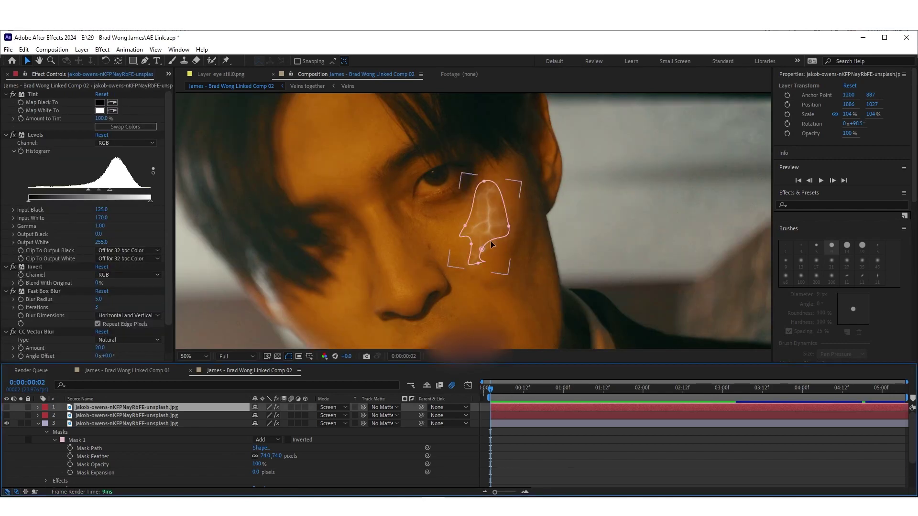
left_click(503, 424)
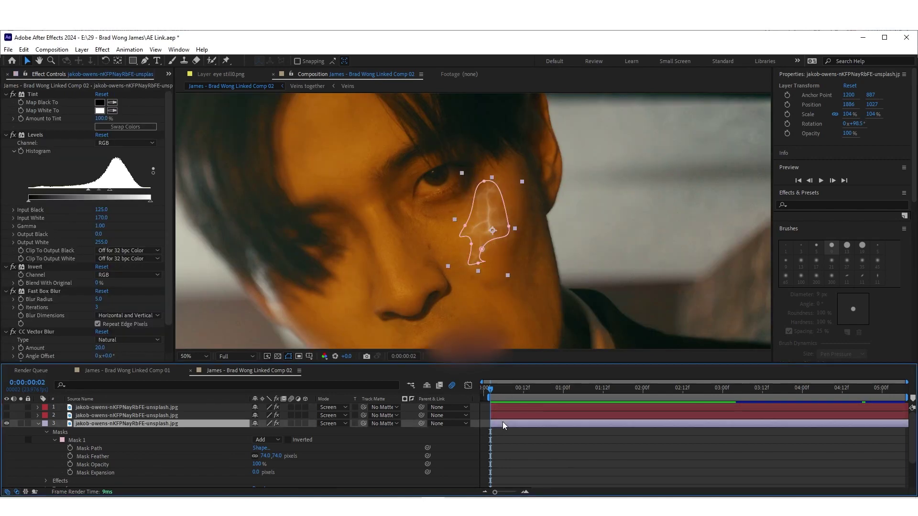
right_click(500, 424)
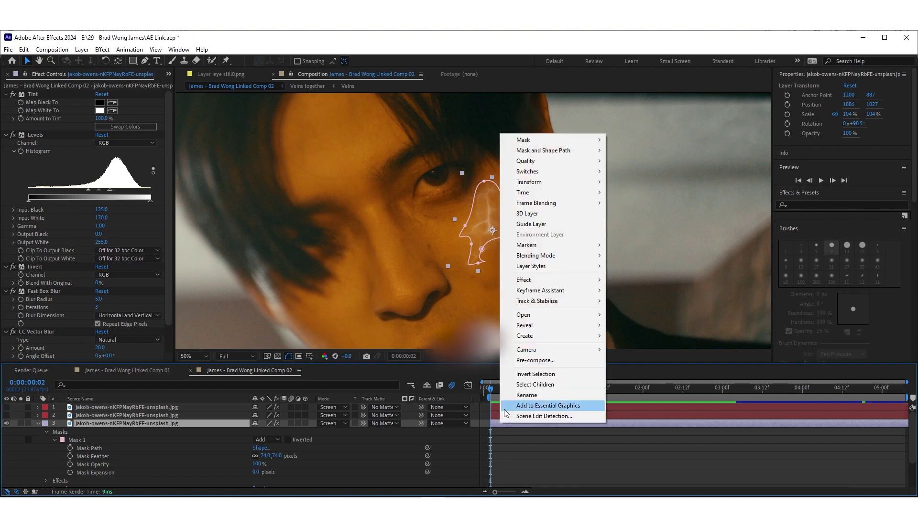
left_click(523, 361)
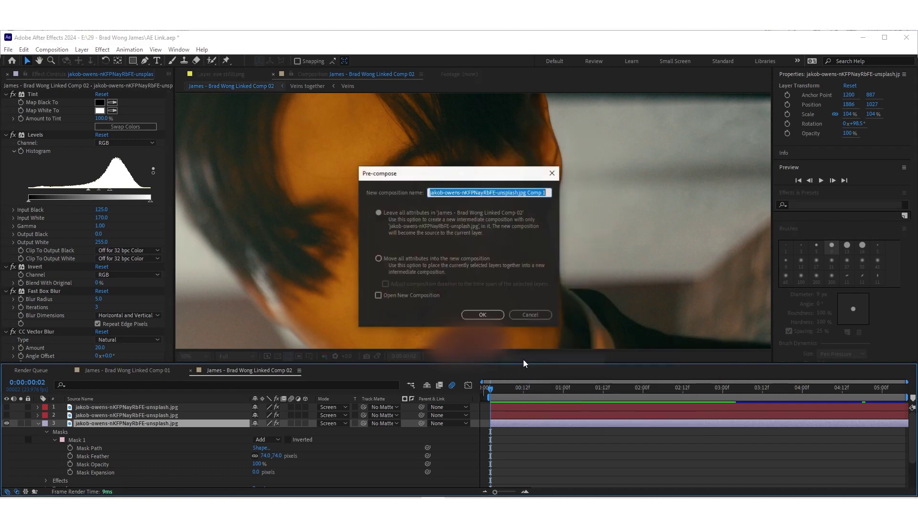
type("Right Cheec")
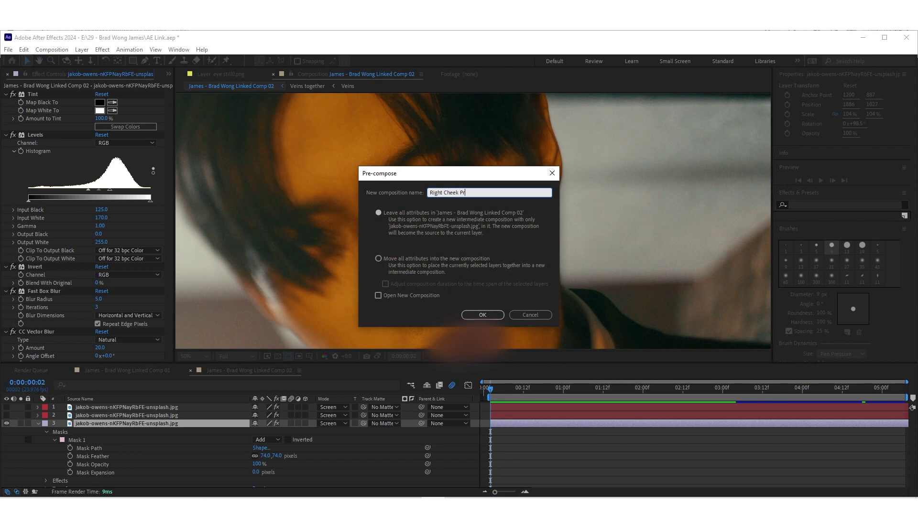
type(" Pre Comp")
left_click(380, 259)
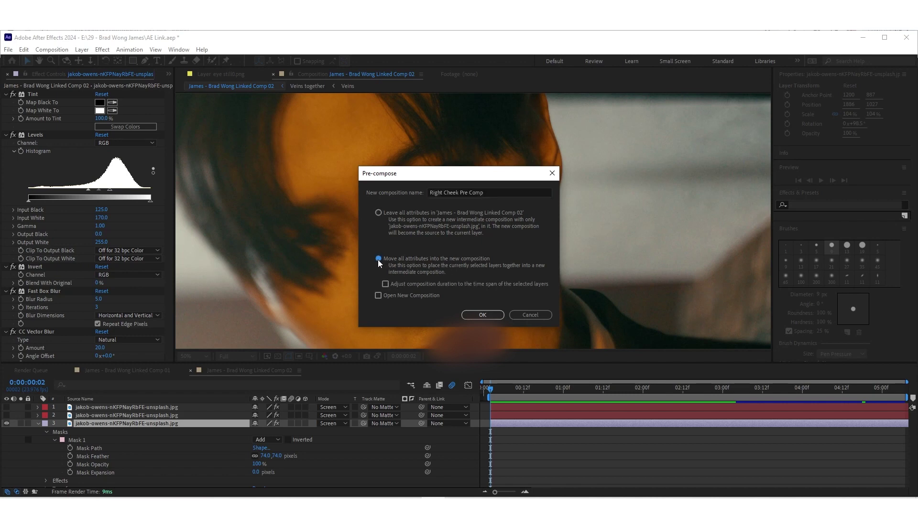
left_click(378, 296)
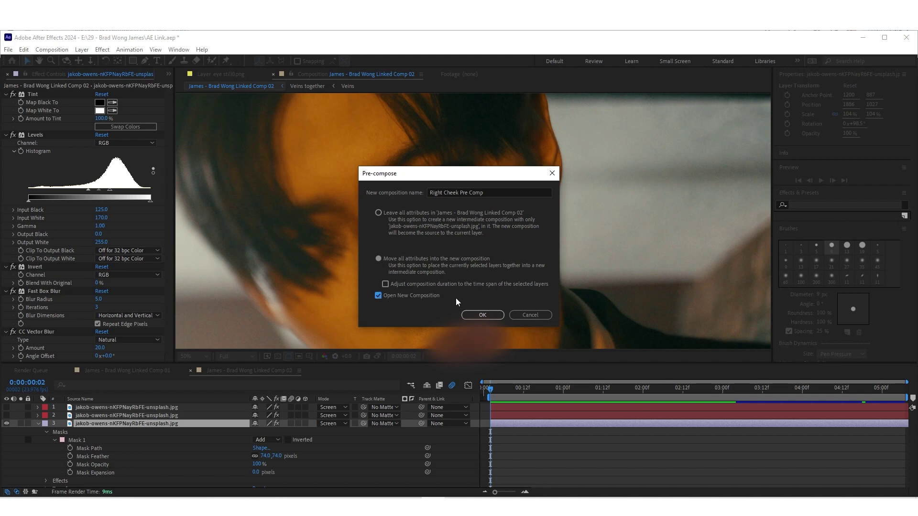
left_click(483, 315)
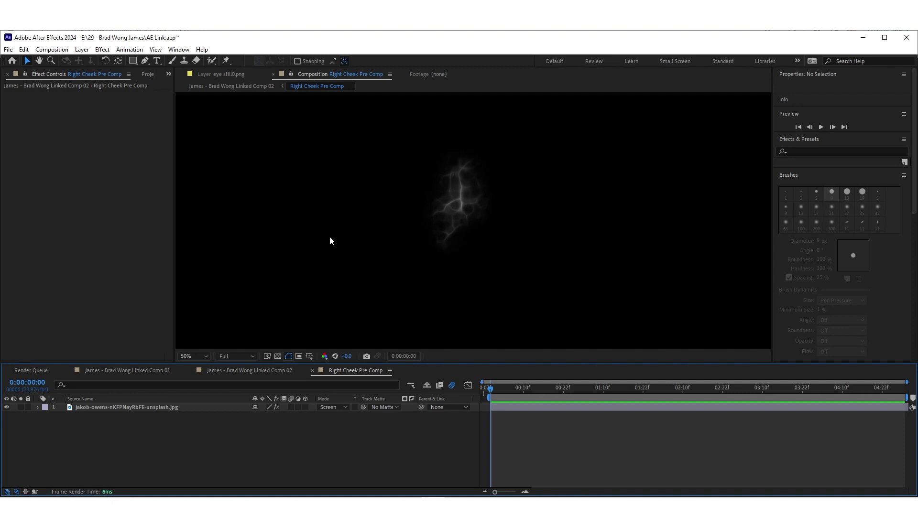
Create a black solid named "Matte 1" above the crack texture and hide it.
left_click(82, 50)
mouse_move(91, 62)
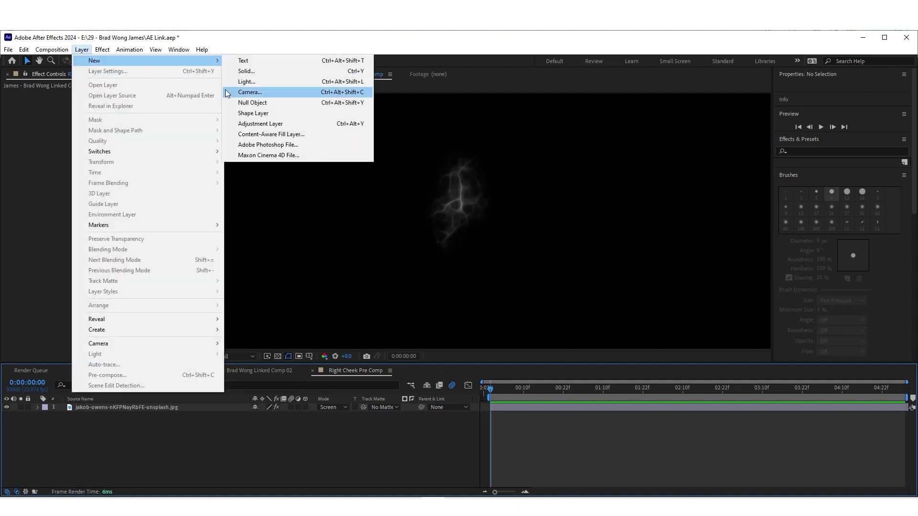
left_click(253, 72)
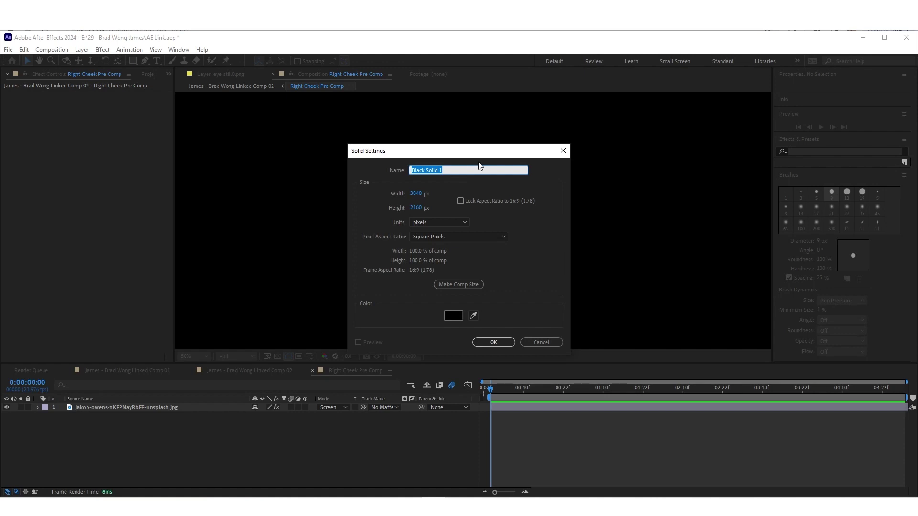
type("Matte")
left_click(489, 342)
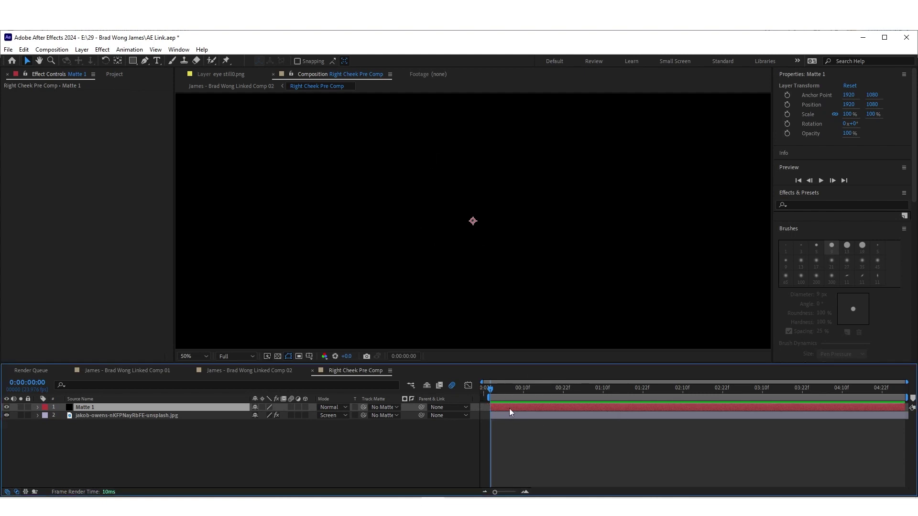
left_click(6, 408)
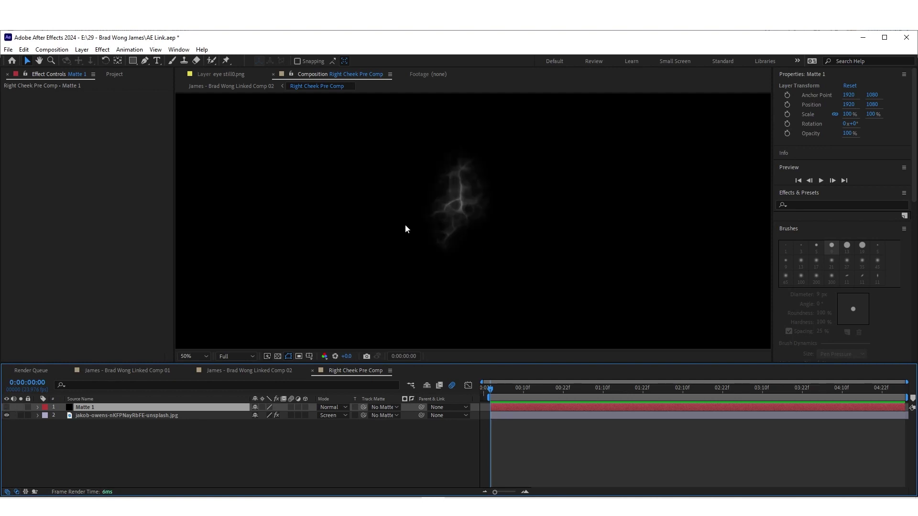
Draw a closed, curved Pen mask on the Matte 1 solid loosely surrounding the whole vein texture.
left_click(148, 59)
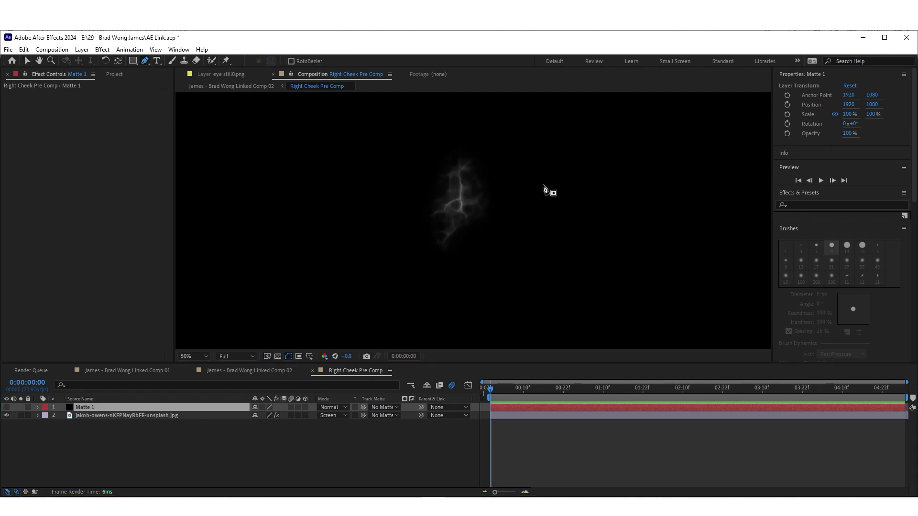
left_click(489, 162)
left_click_drag(461, 149, 441, 154)
left_click_drag(417, 191, 413, 198)
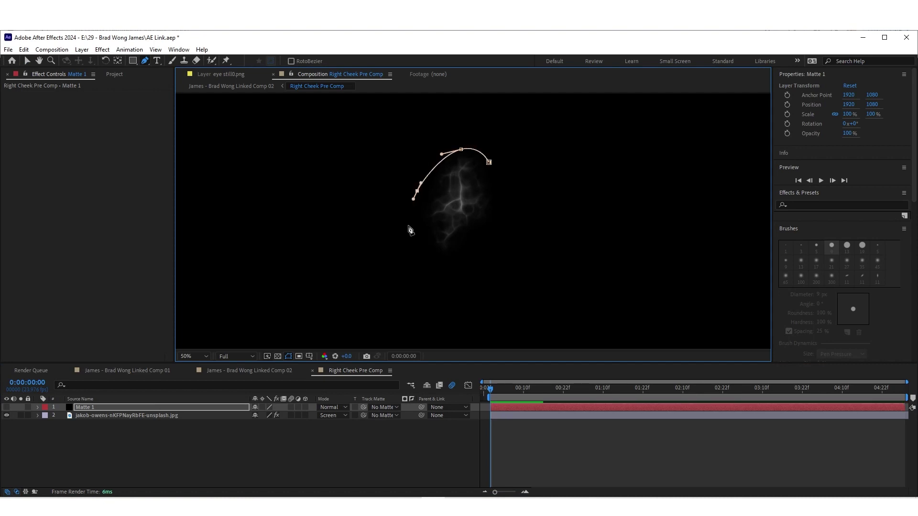
left_click_drag(414, 240, 418, 243)
left_click_drag(465, 261, 476, 249)
left_click_drag(502, 209, 504, 194)
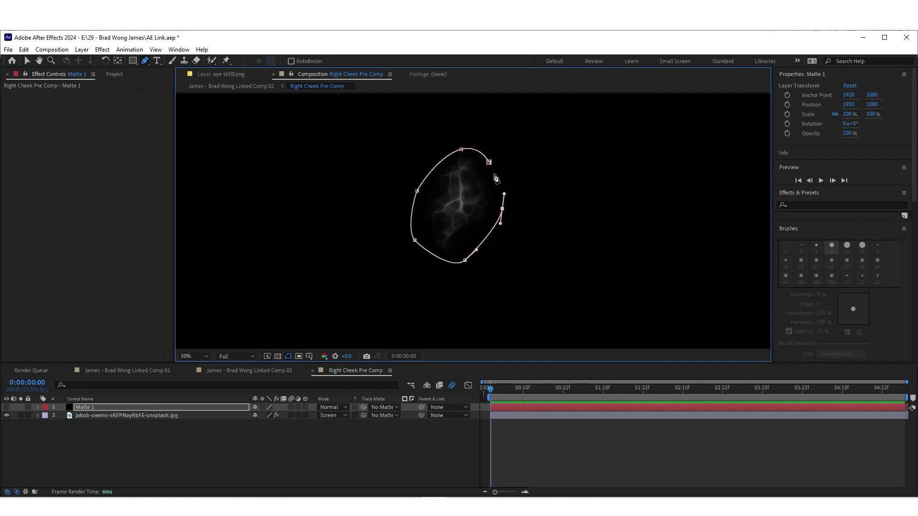
left_click(489, 162)
left_click(542, 453)
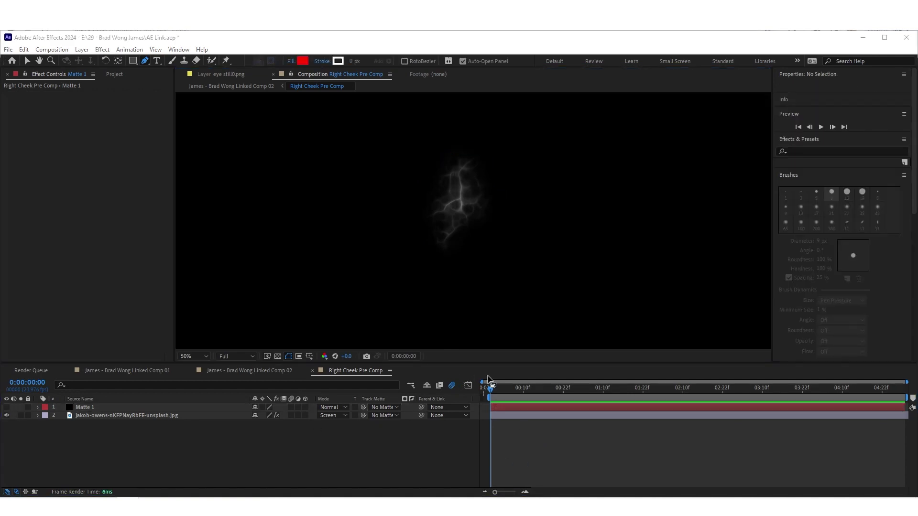
Reveal the mask properties of the Matte 1 solid and start keyframing Mask Path at 0:00:00:00.
left_click(498, 406)
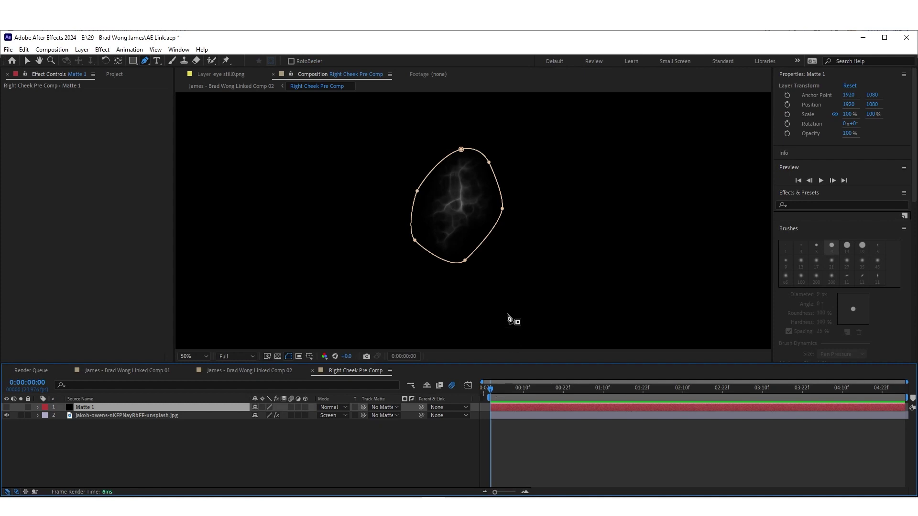
left_click(37, 408)
left_click(45, 416)
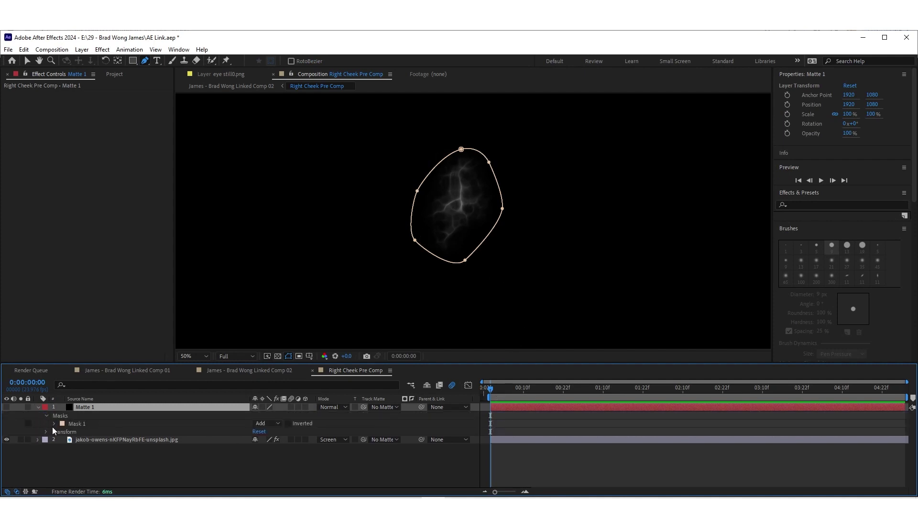
left_click(54, 424)
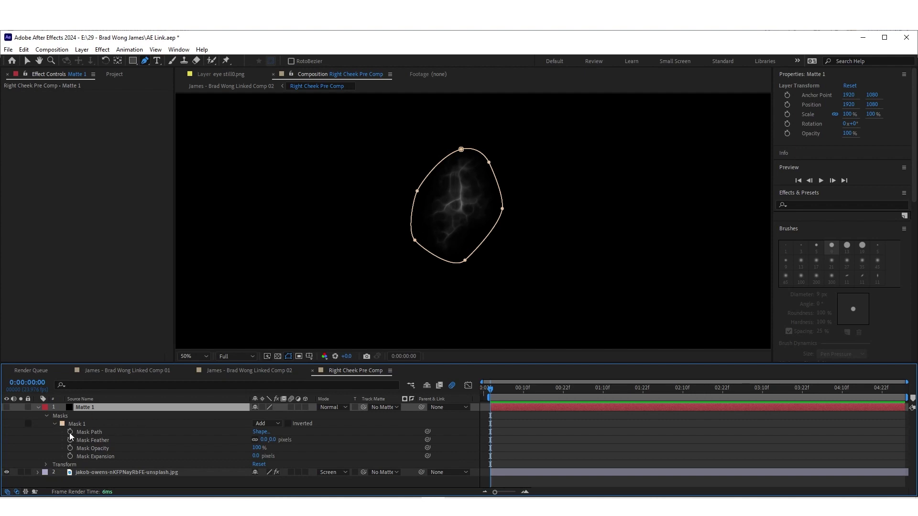
left_click(70, 432)
Keyframe the Matte 1 mask at 0:00:05:04 by moving the whole mask straight up until it clears the vein texture.
left_click_drag(493, 393, 903, 390)
key("v")
left_click(464, 261)
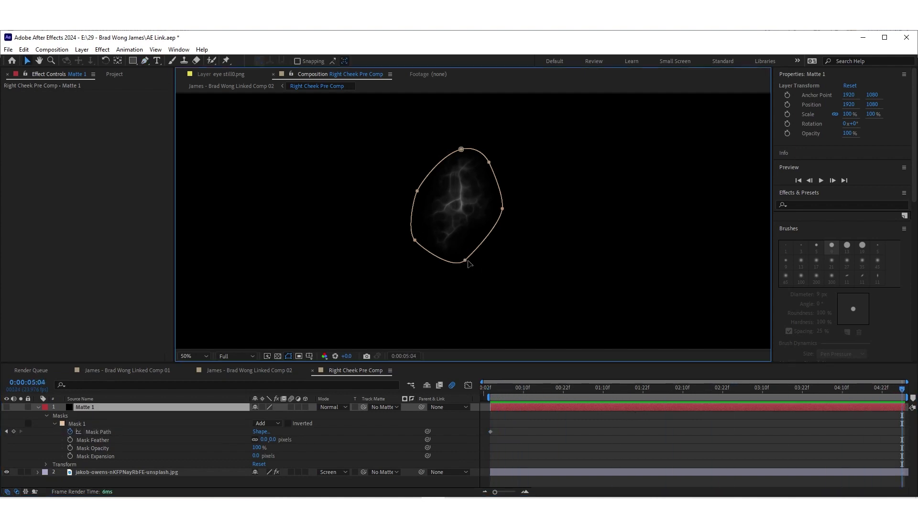
left_click_drag(538, 122, 345, 298)
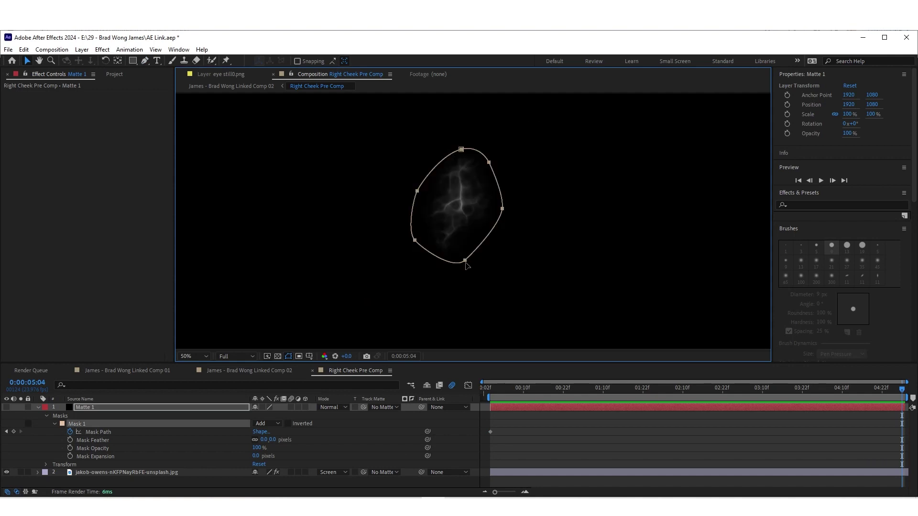
left_click_drag(467, 265, 468, 148)
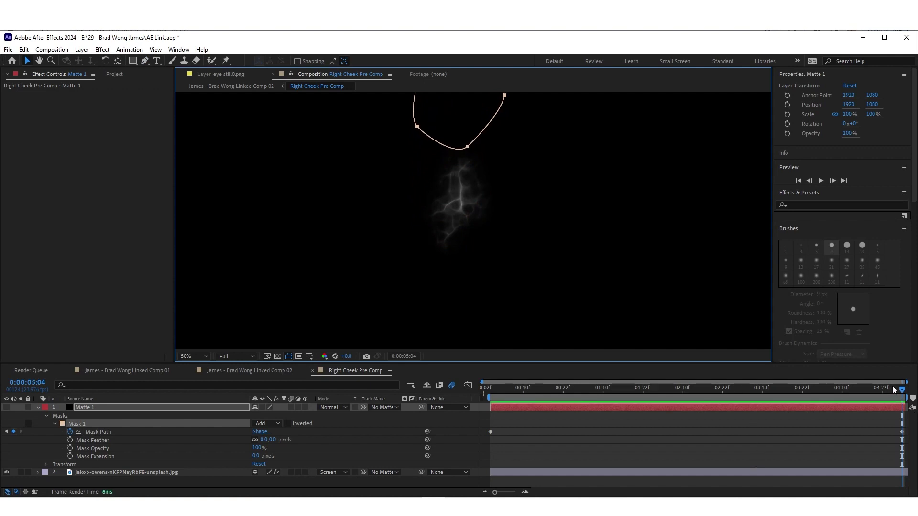
left_click(902, 432)
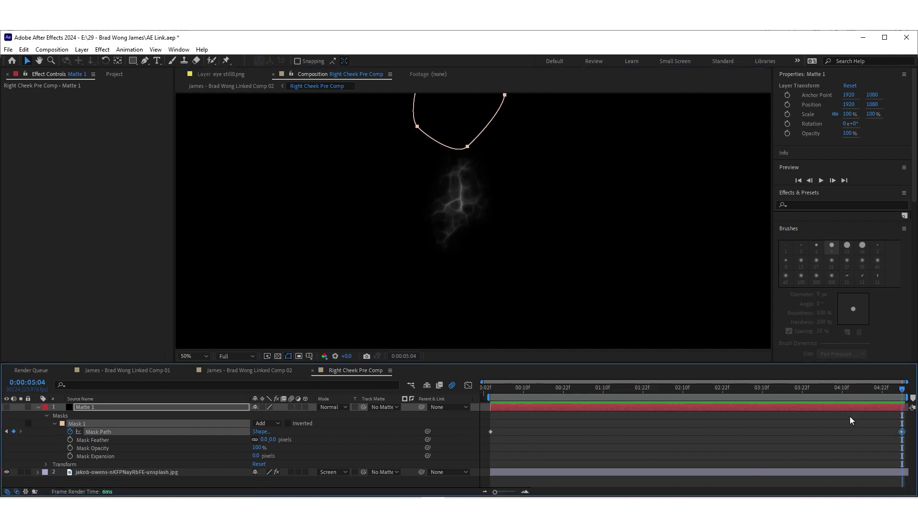
left_click_drag(489, 391, 363, 332)
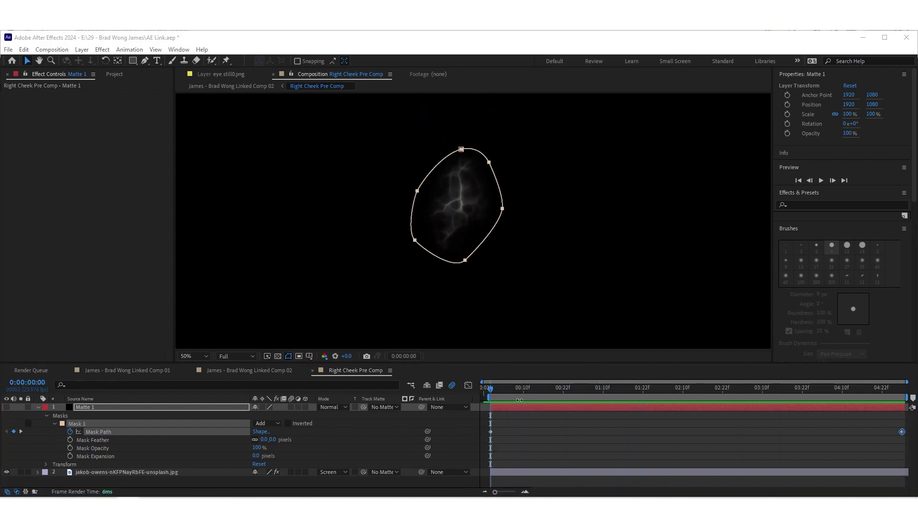
Make the Matte 1 layer visible and set its Mask Feather to 54 pixels.
left_click(7, 407)
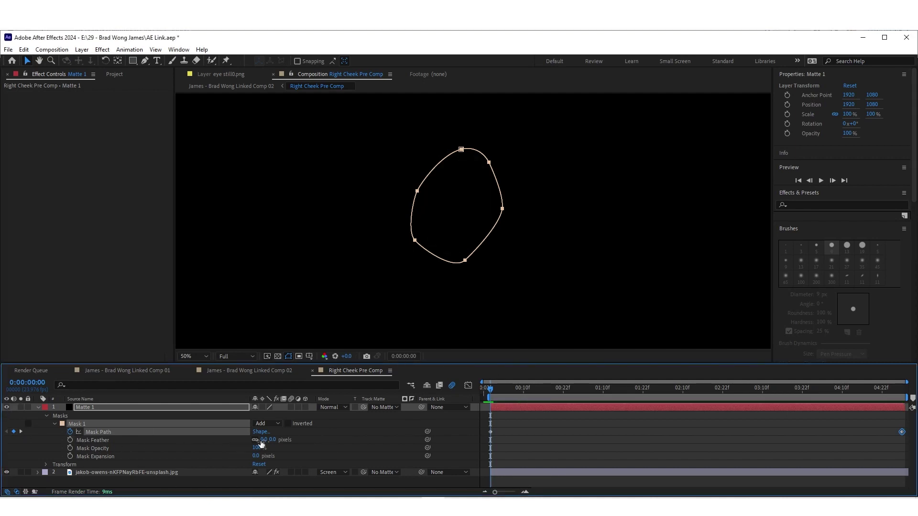
left_click_drag(261, 441, 268, 440)
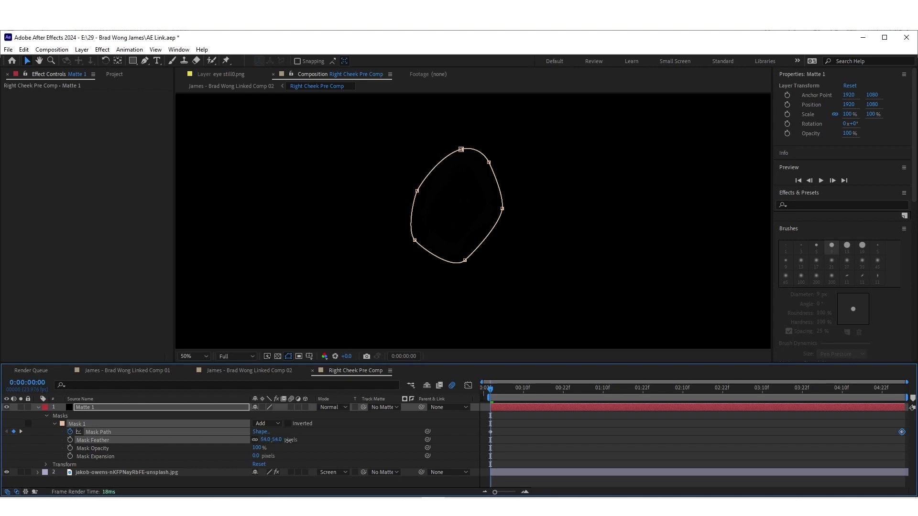
left_click(409, 417)
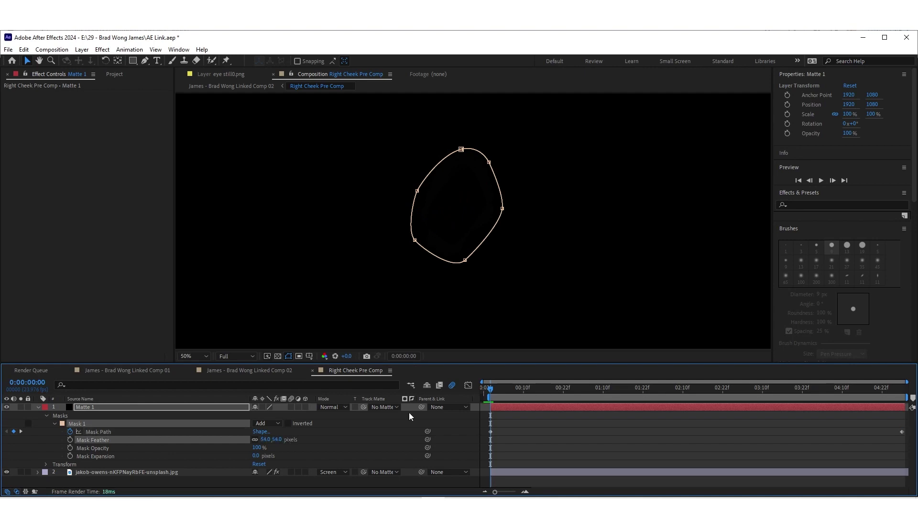
Play back the feathered matte's movement over the vein texture.
left_click(520, 433)
key("space")
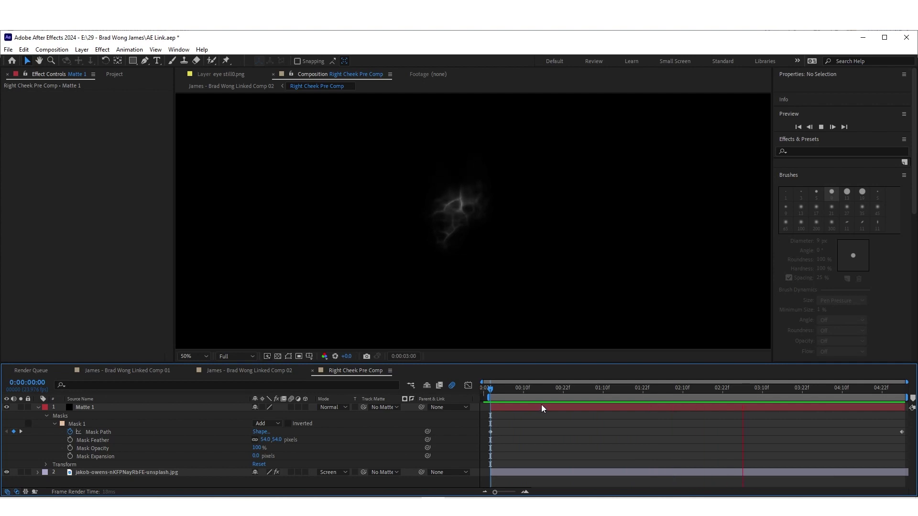
key("space")
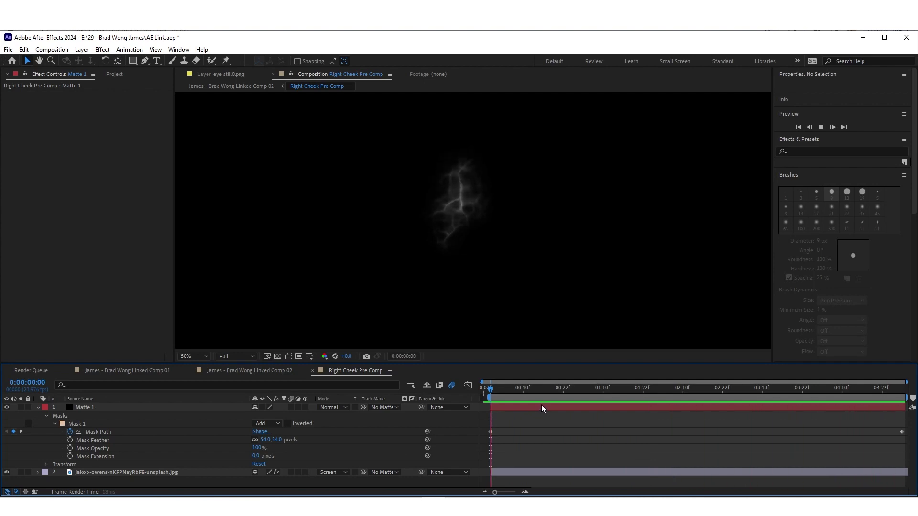
Swap the two Mask Path keyframes so the matte starts clear of the veins and covers them at the end.
left_click(520, 388)
left_click_drag(535, 387, 832, 395)
left_click_drag(902, 431, 907, 451)
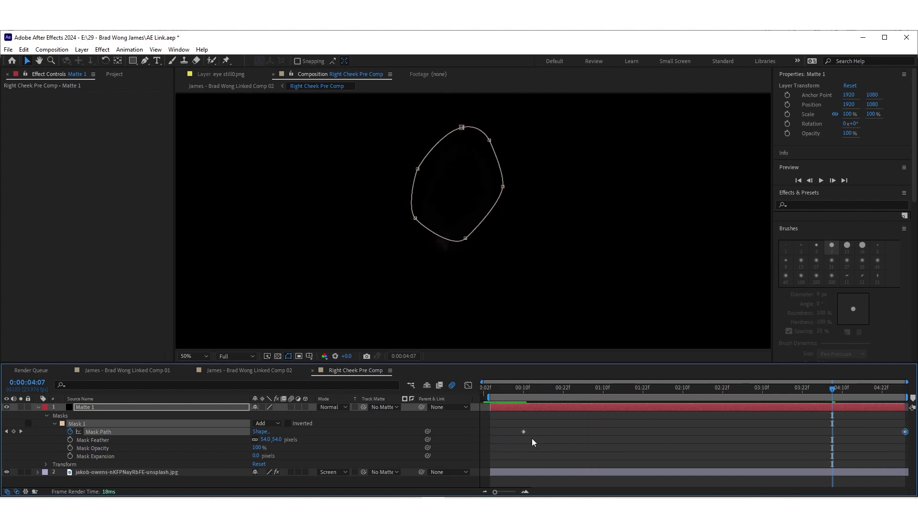
left_click_drag(523, 434, 491, 434)
left_click(489, 391)
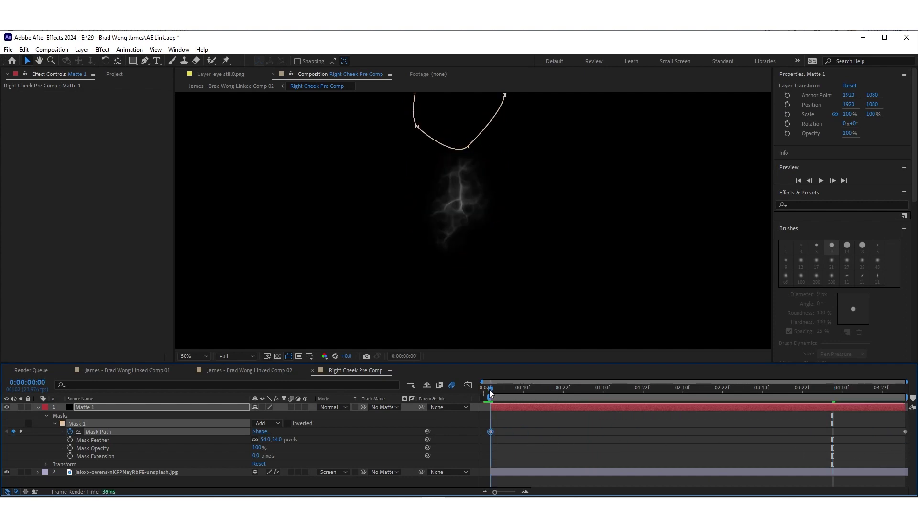
key("space")
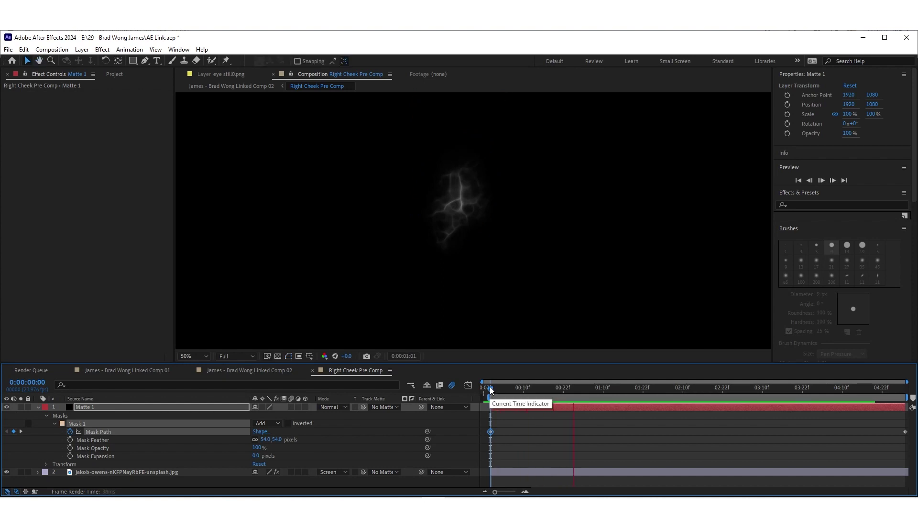
key("space")
Move the whole mask from above to below the vein texture at 0:00:00:00 and preview the result.
scroll(488, 151, "down", 1)
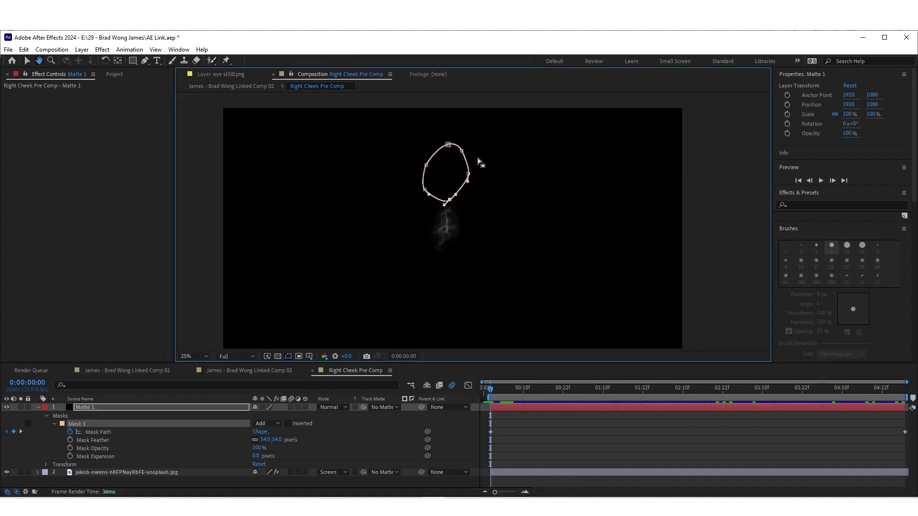
left_click_drag(497, 133, 372, 221)
left_click_drag(448, 203, 432, 316)
key("space")
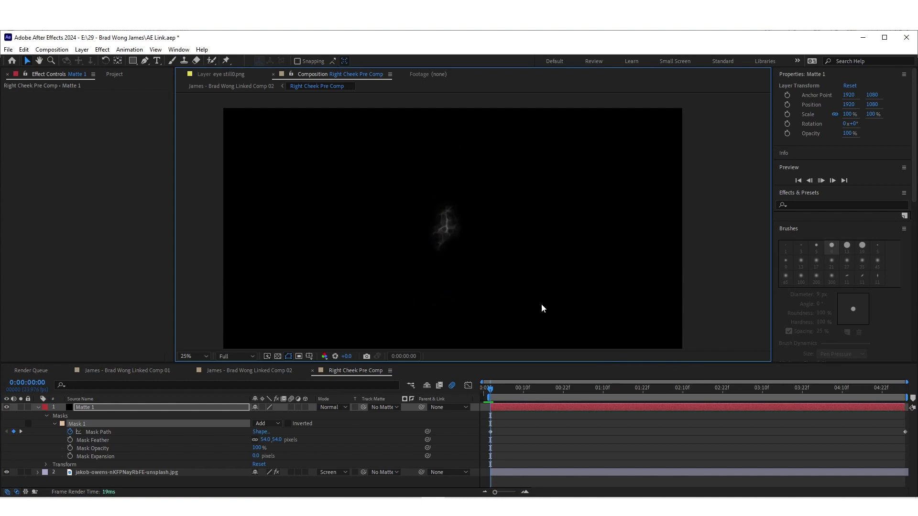
scroll(472, 275, "up", 1)
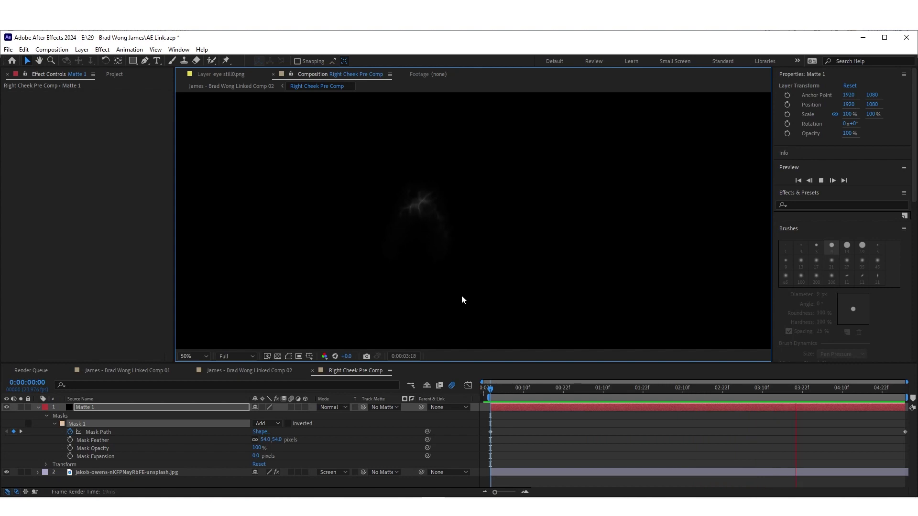
key("space")
Examine the matte's edge over the veins up close around 0:00:02:22 to 0:00:03:04.
left_click_drag(492, 388, 722, 414)
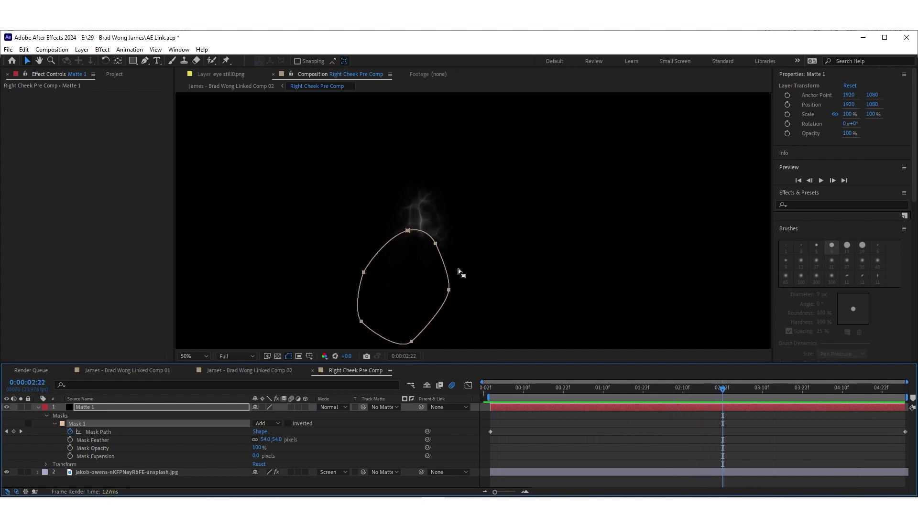
scroll(461, 272, "up", 5)
left_click_drag(396, 254, 590, 215)
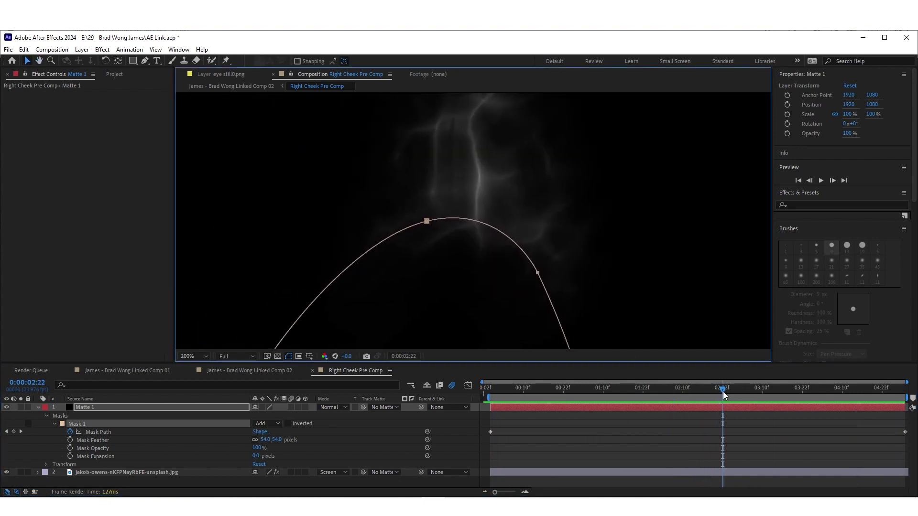
left_click_drag(724, 393, 743, 387)
scroll(471, 214, "down", 6)
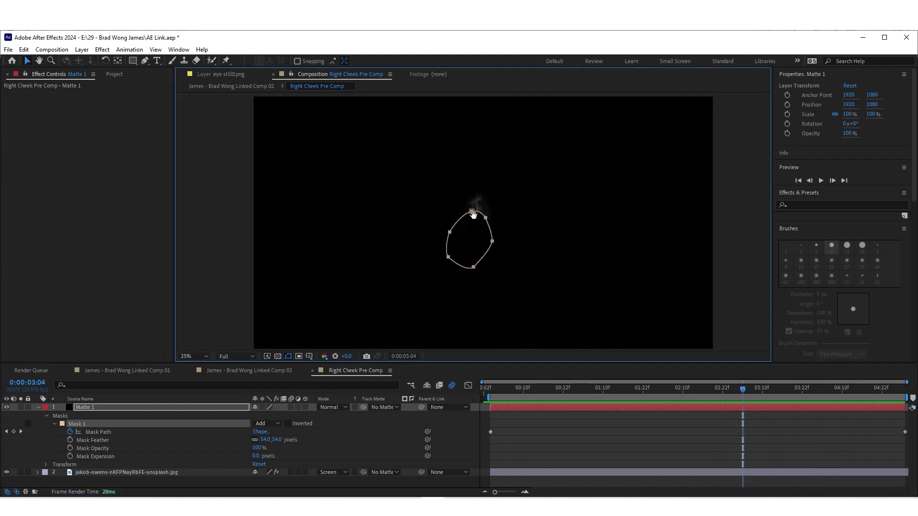
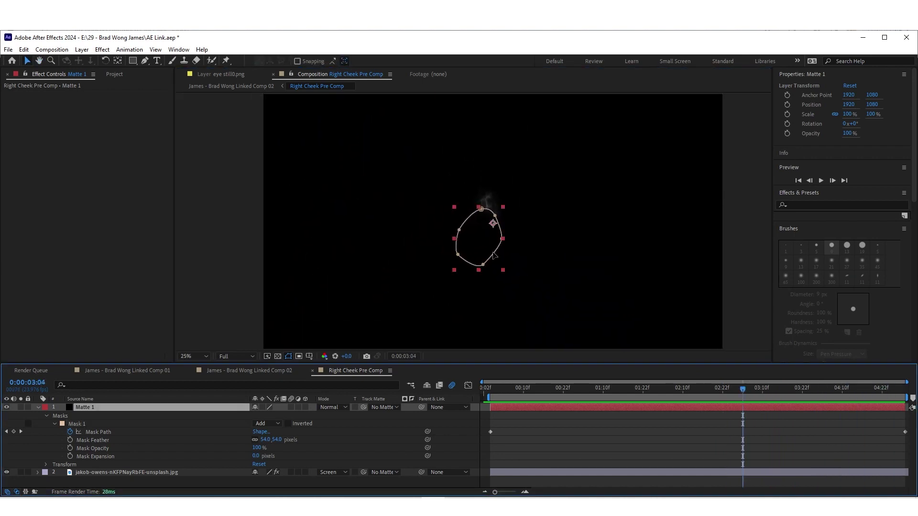
Find the Turbulent Displace effect and apply it to the Matte 1 layer.
left_click(799, 205)
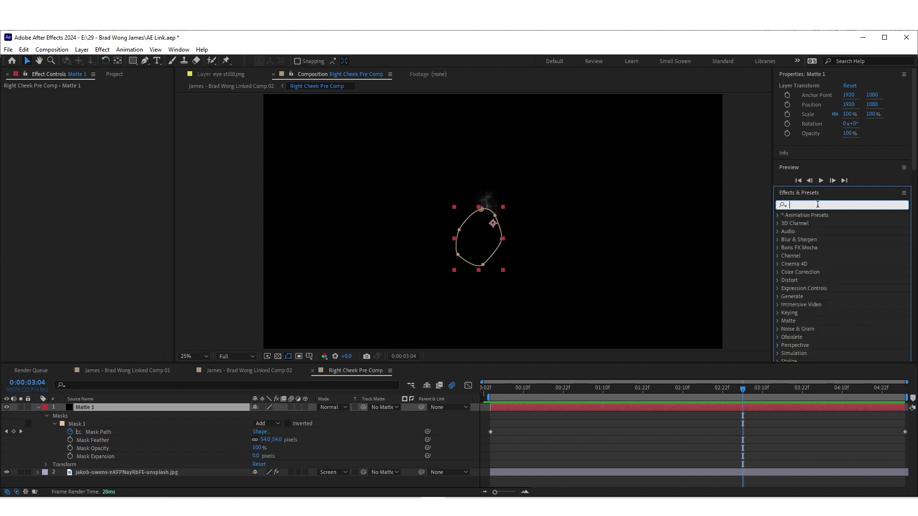
type("turb")
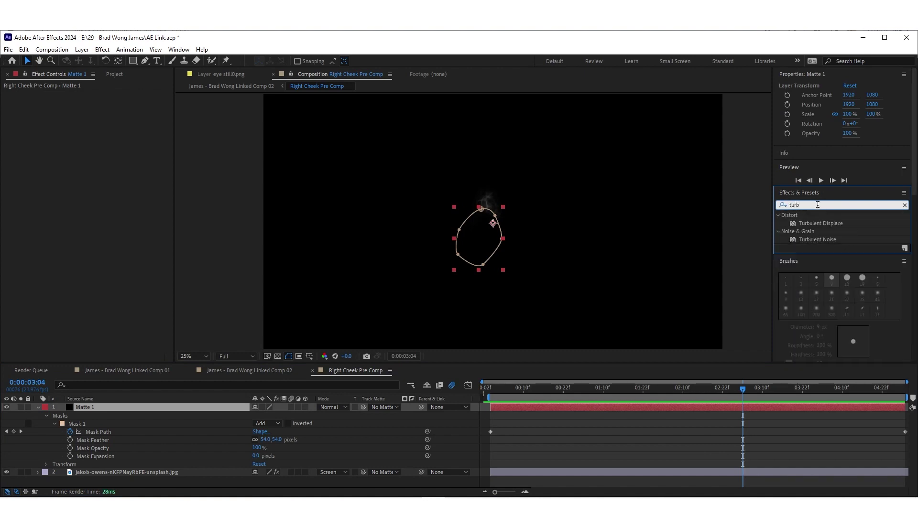
left_click_drag(818, 221, 734, 405)
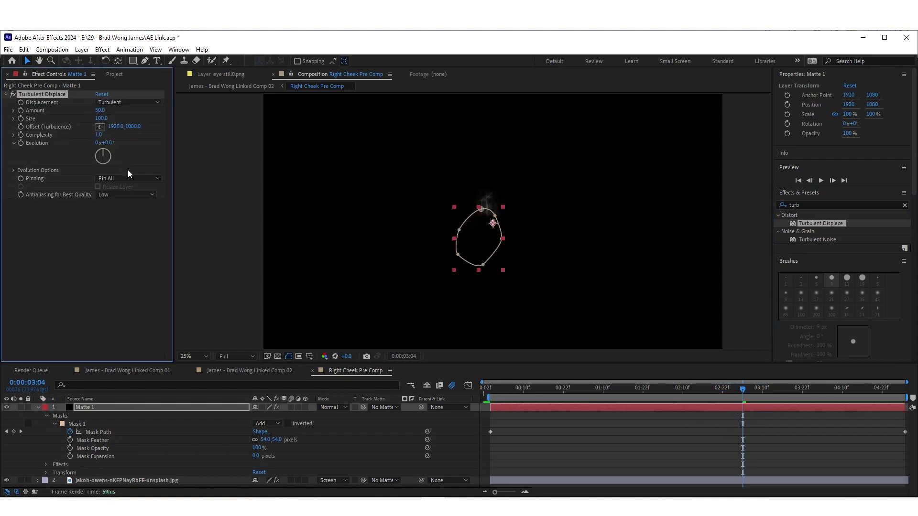
Set the Turbulent Displace Amount to 99, Size to 57 and Complexity to 2.
left_click(100, 110)
left_click(138, 151)
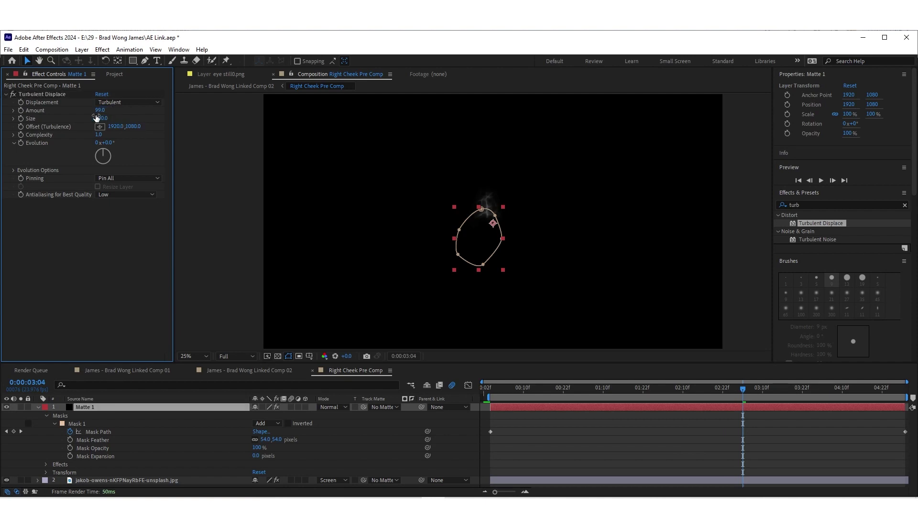
left_click(98, 118)
type("57")
left_click(130, 237)
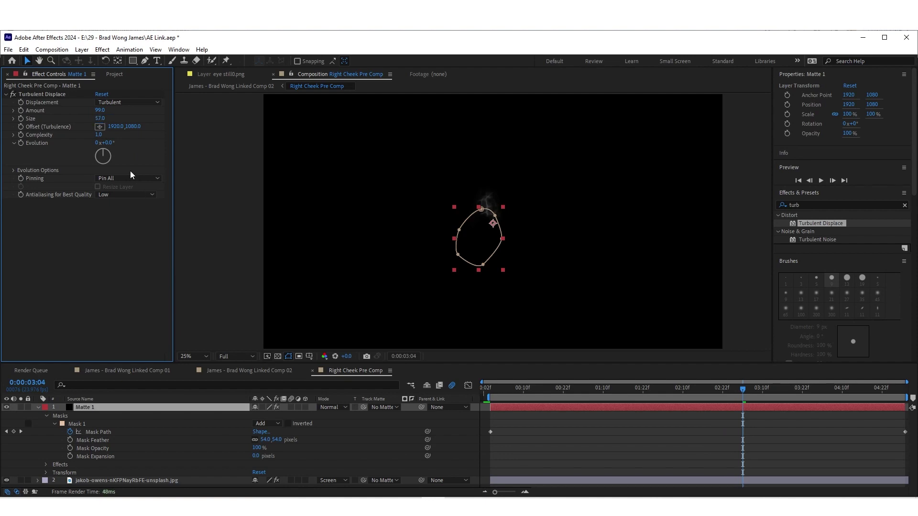
left_click(99, 136)
type("2")
left_click(113, 251)
Preview how the turbulent matte edge moves across the vein texture.
left_click_drag(742, 388, 586, 389)
scroll(456, 231, "up", 4)
key("space")
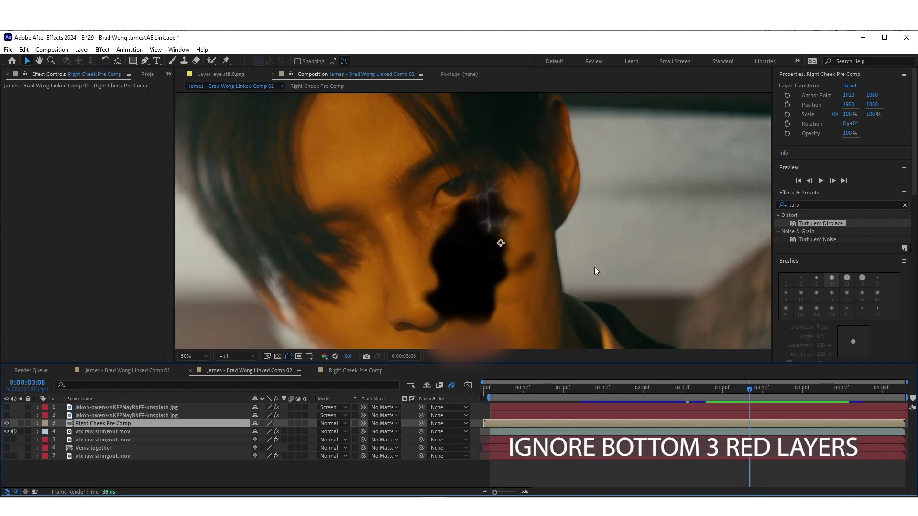
Set the Right Cheek Pre Comp layer's blending mode to Screen in the main composition and scrub through the result.
scroll(485, 254, "down", 1)
mouse_move(486, 254)
left_mouse_down()
mouse_move(492, 230)
mouse_move(493, 242)
left_mouse_up()
scroll(493, 242, "up", 2)
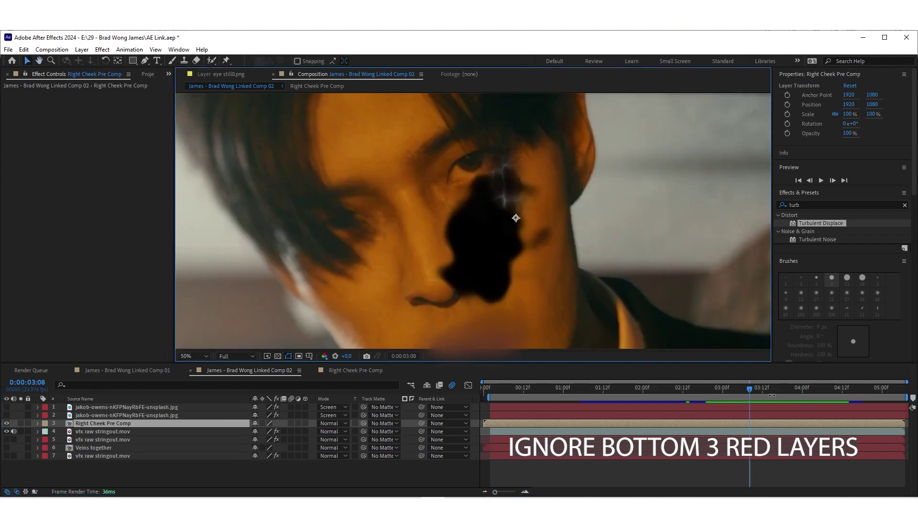
left_click_drag(748, 390, 702, 388)
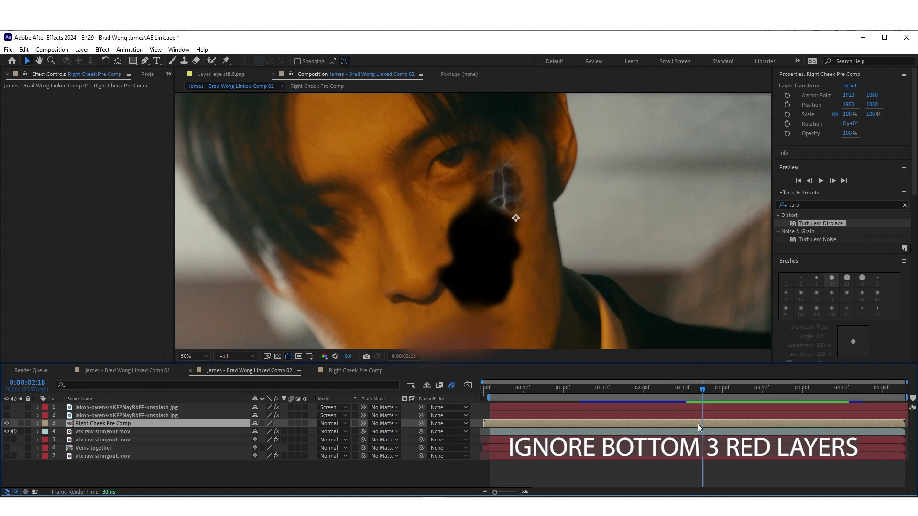
right_click(698, 423)
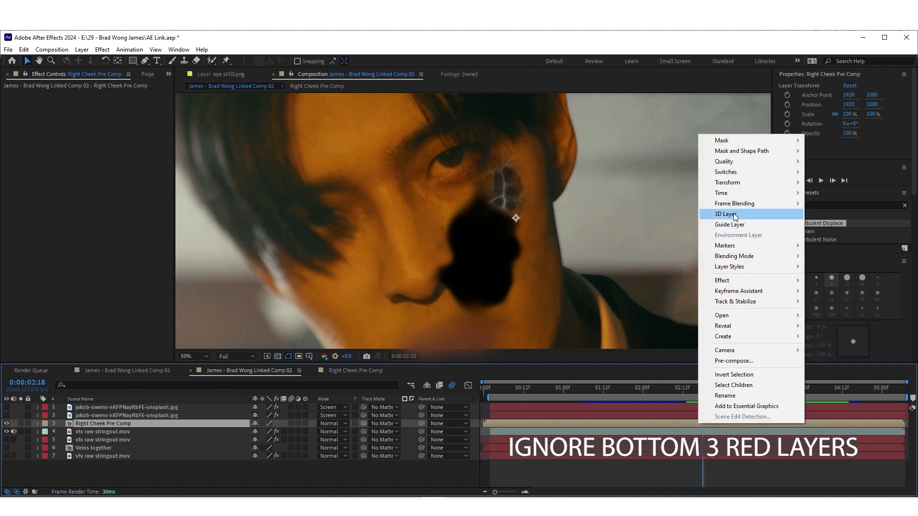
mouse_move(751, 263)
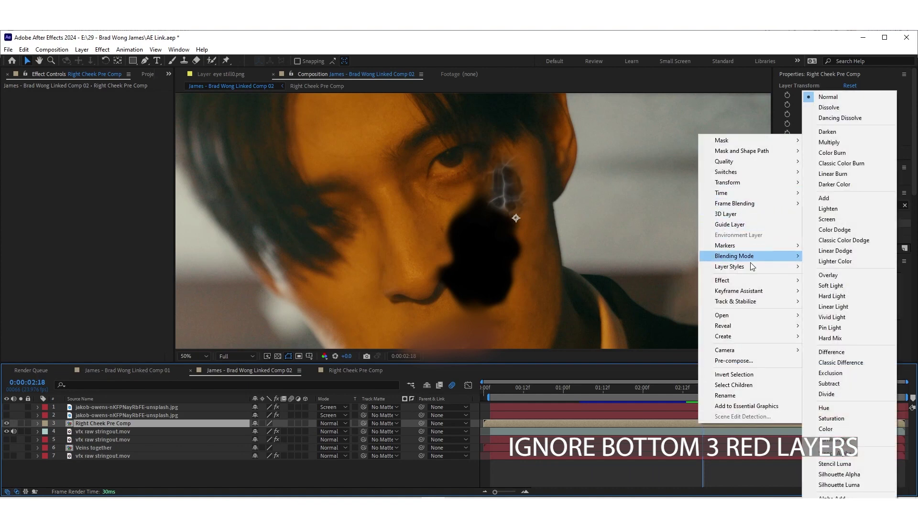
left_click(830, 220)
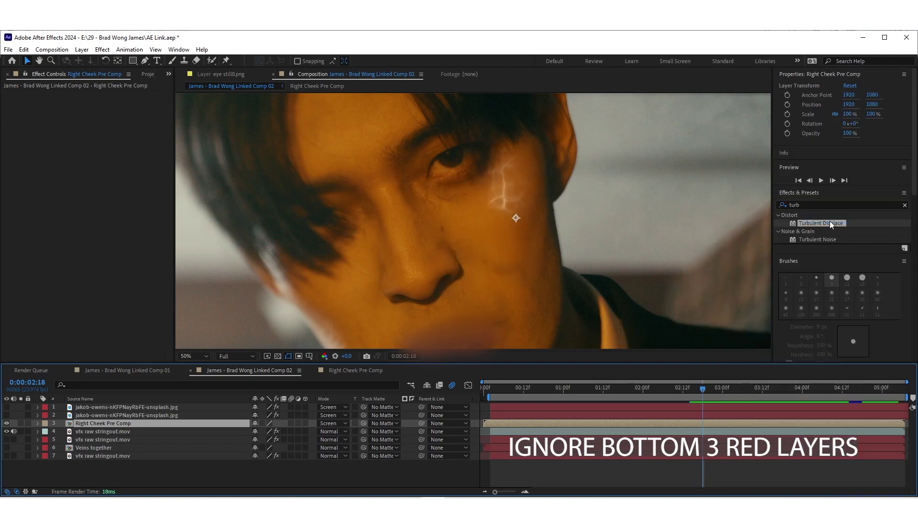
left_click_drag(702, 388, 789, 389)
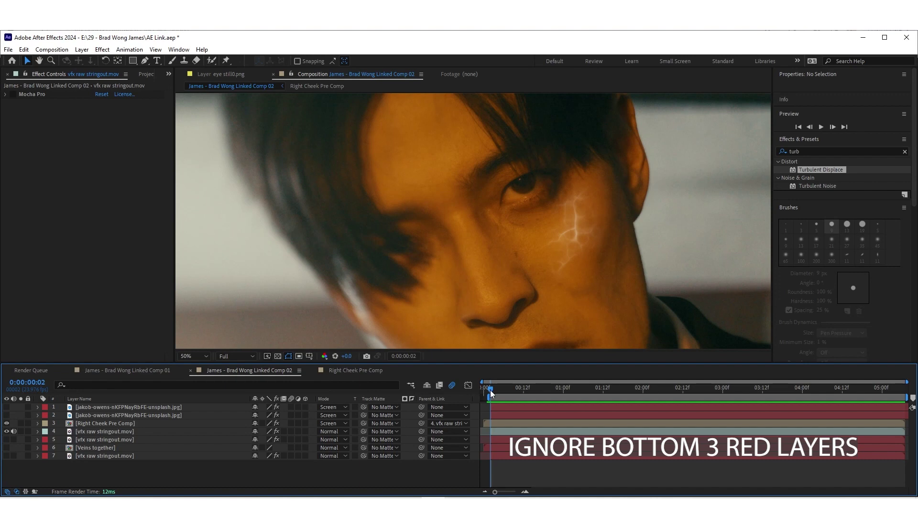
Apply the Mocha AE effect to the visible vfx raw stringout.mov layer at frame 2 and launch the Mocha interface.
mouse_move(489, 391)
left_mouse_down()
mouse_move(498, 388)
mouse_move(486, 386)
left_mouse_up()
left_click(508, 433)
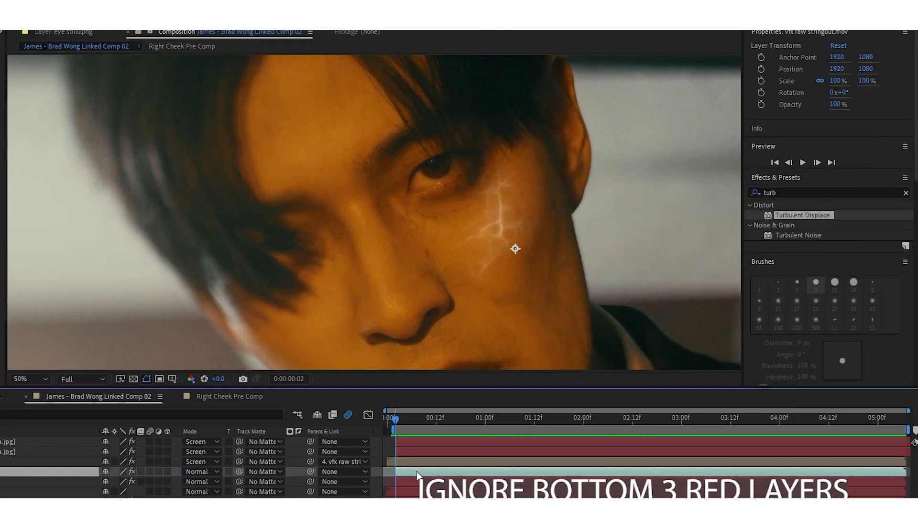
key("ctrl+7")
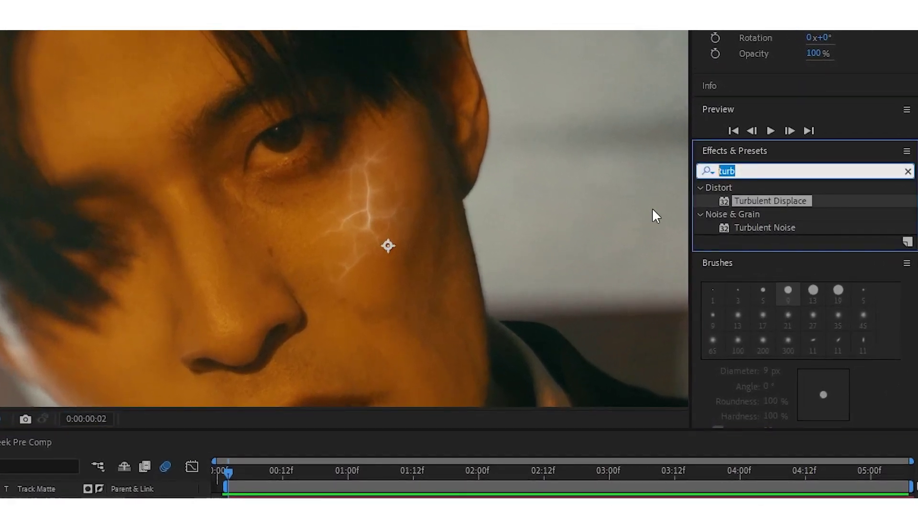
type("moc")
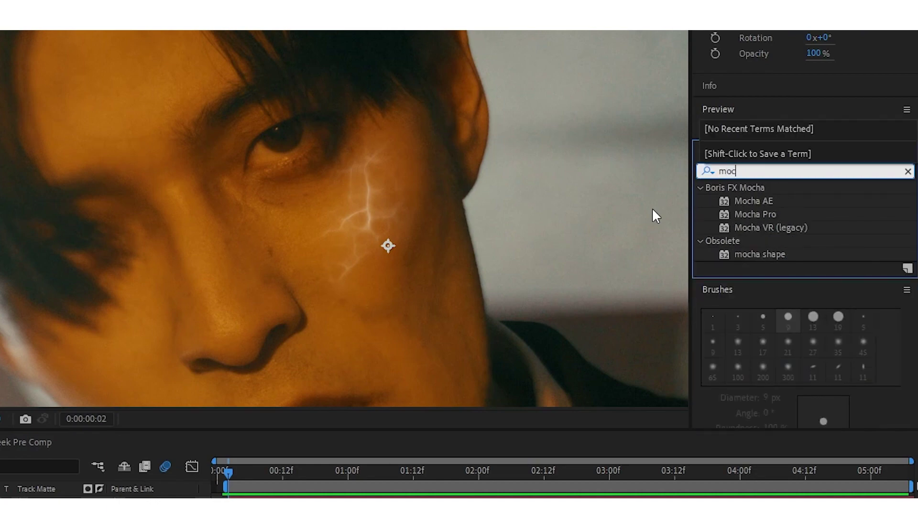
left_click_drag(755, 200, 500, 434)
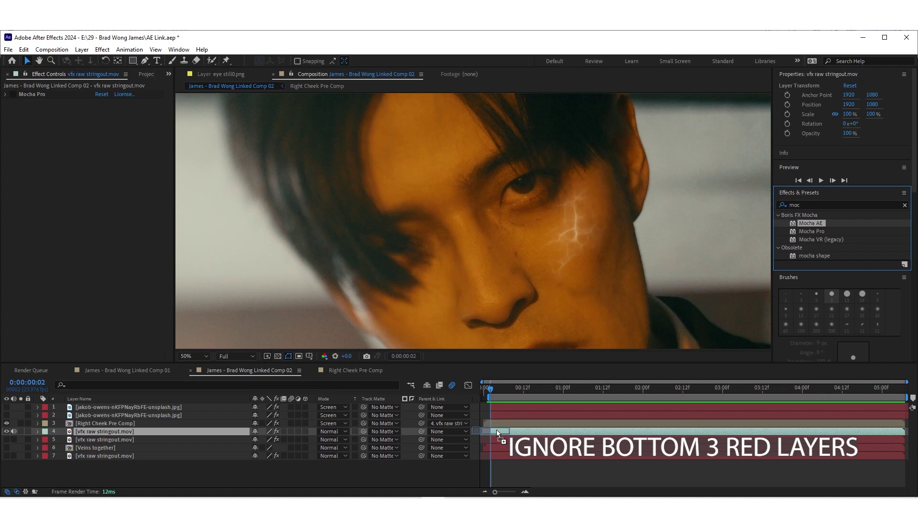
left_click_drag(497, 430, 496, 430)
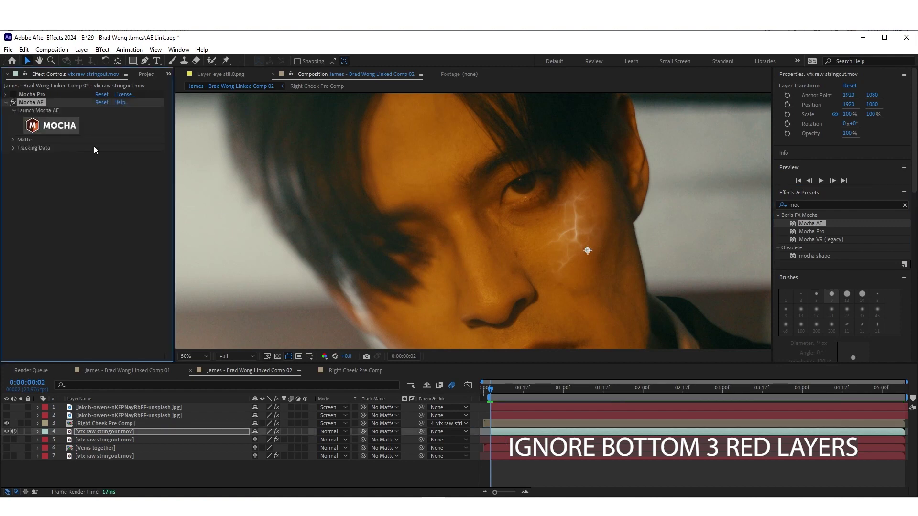
left_click(57, 128)
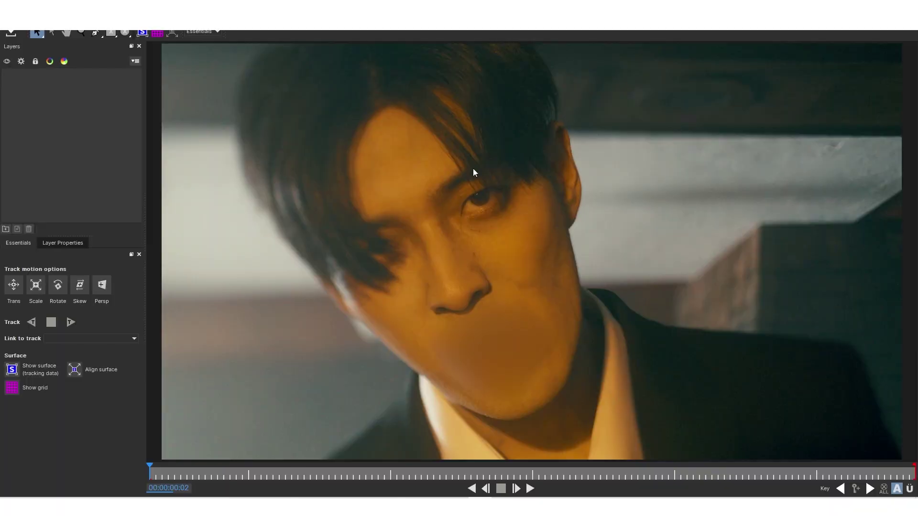
Draw a closed spline around the skin beneath the uncovered eye, from the eye's outer corner past the nose and along the cheek.
left_click(95, 32)
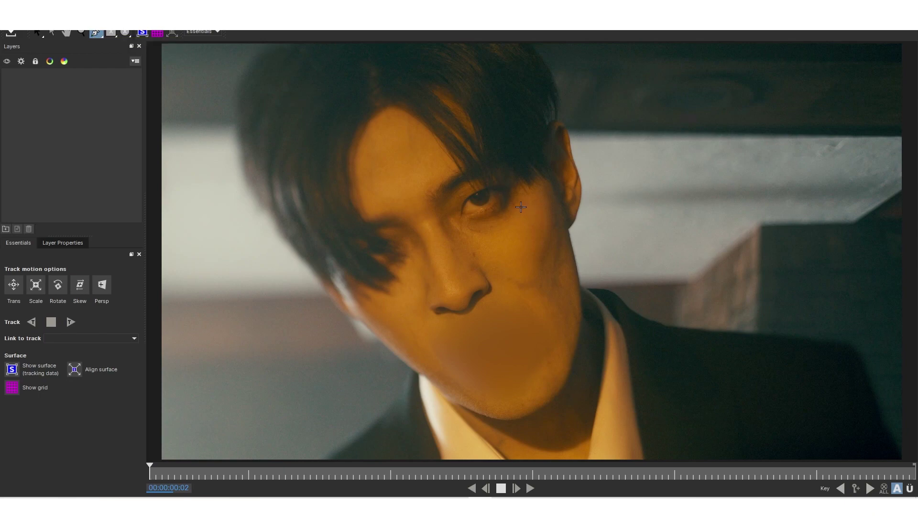
left_click(518, 189)
left_click(516, 207)
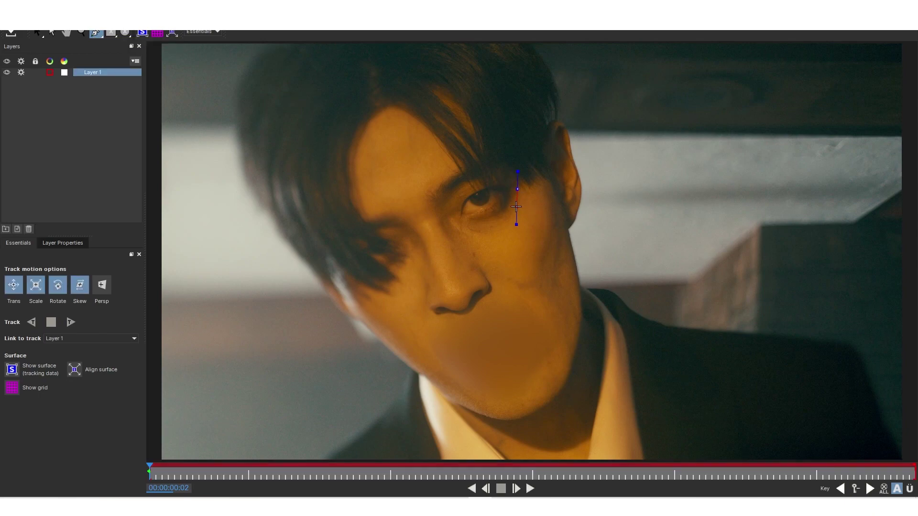
left_click(508, 224)
left_click(492, 241)
left_click(494, 233)
left_click(479, 239)
left_click(466, 246)
left_click(468, 257)
left_click(481, 262)
left_click(485, 267)
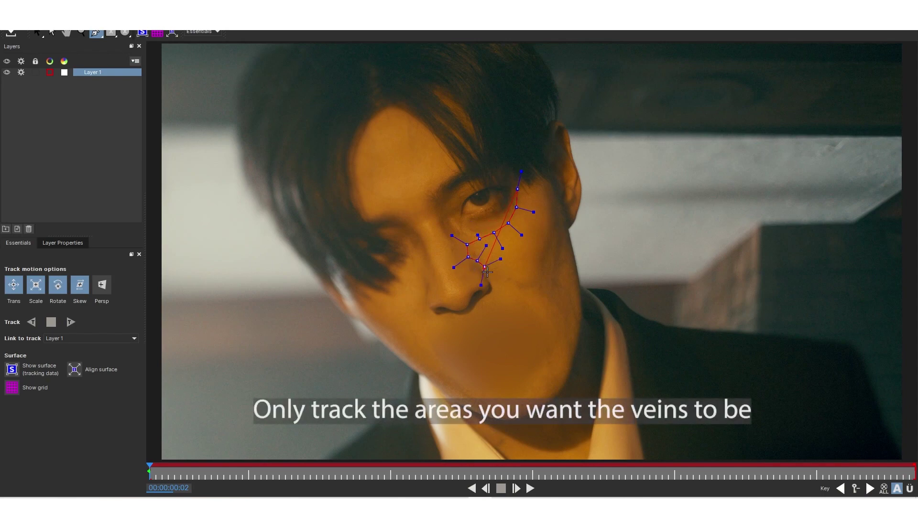
left_click(494, 282)
left_click(511, 286)
left_click(527, 288)
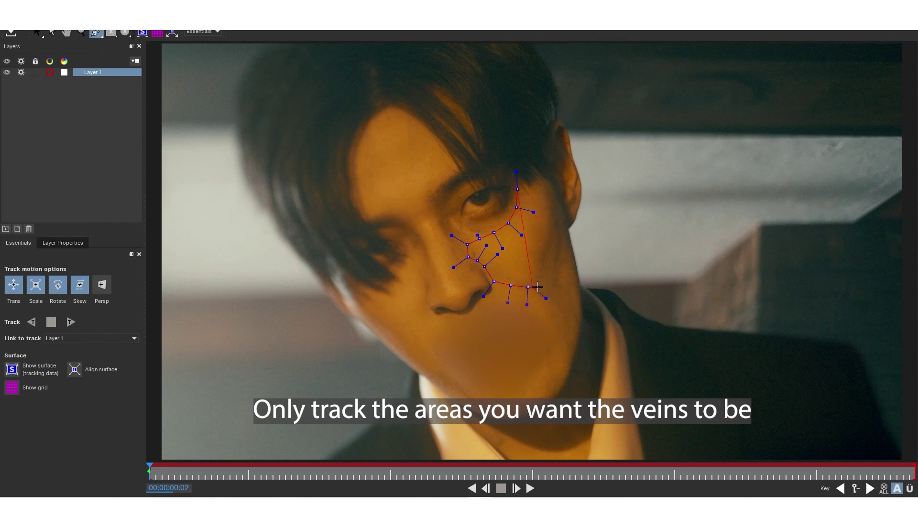
left_click(547, 284)
left_click(546, 265)
left_click(548, 247)
left_click(553, 226)
left_click(551, 208)
left_click(546, 192)
left_click(531, 191)
left_click(523, 190)
key("s")
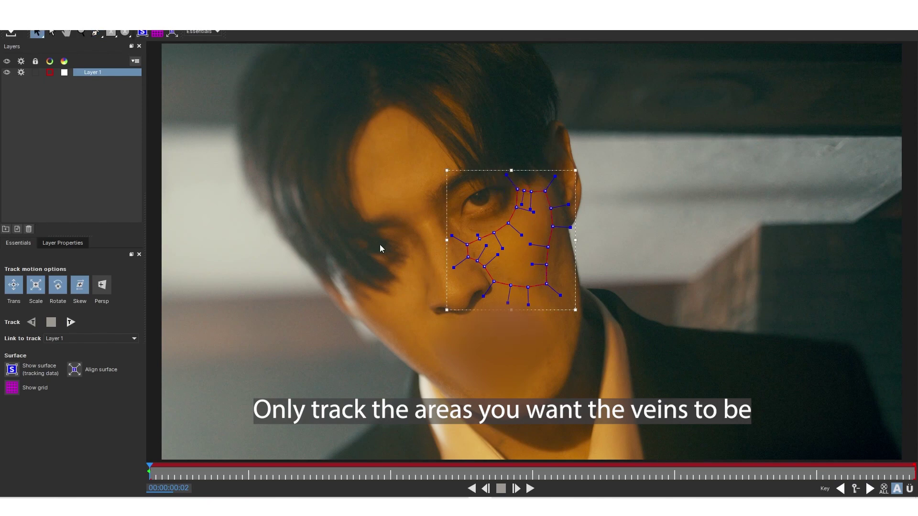
Rename the cheek spline's layer as Right Cheek Moca.
right_click(89, 72)
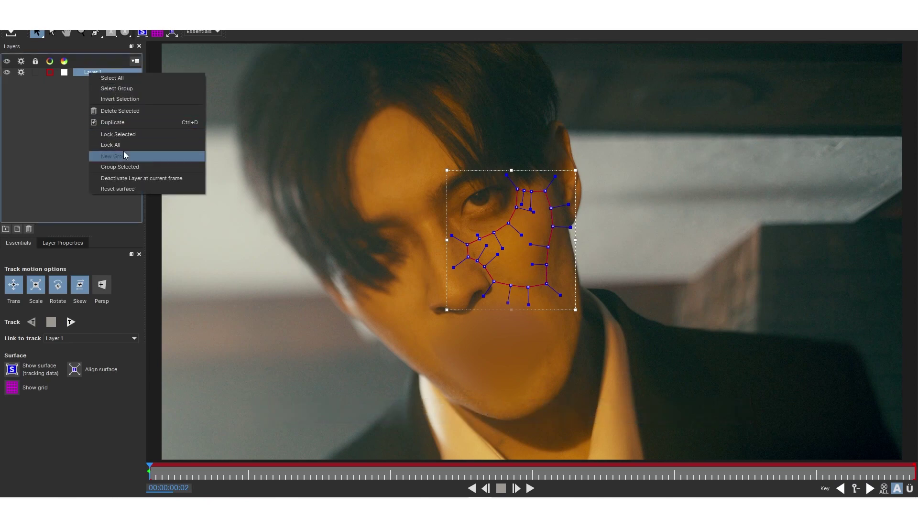
left_click(82, 71)
double_click(90, 72)
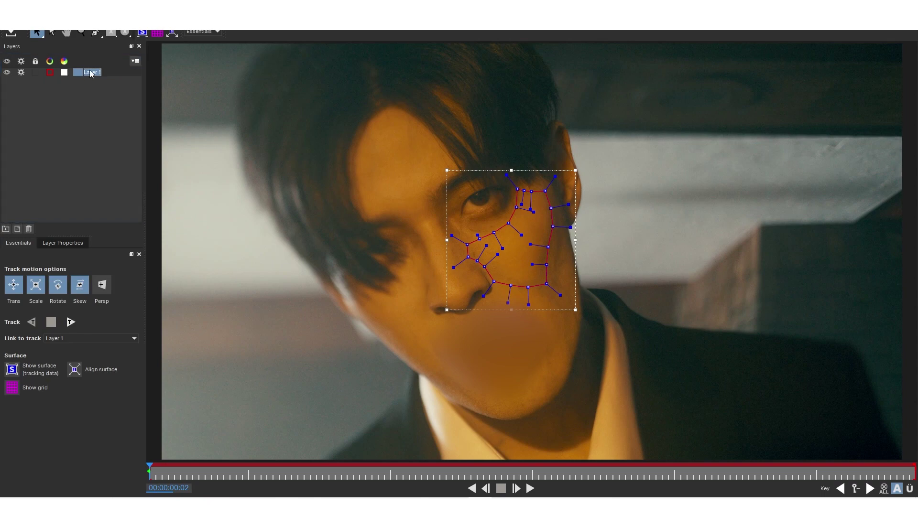
type("Right Cheek Moca")
left_click(102, 88)
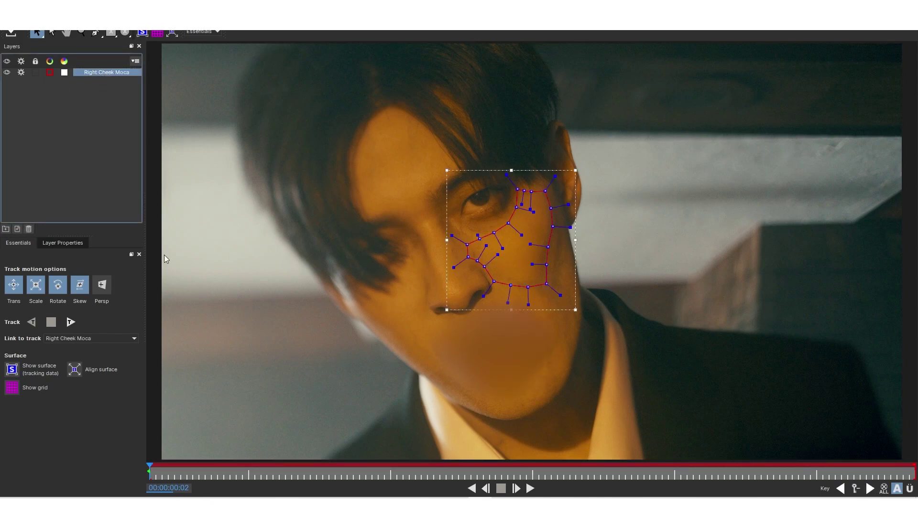
Track the Right Cheek Moca shape forward through the clip, scrub back to 00:00:03:21 to check it, and deselect the layer.
left_click(69, 324)
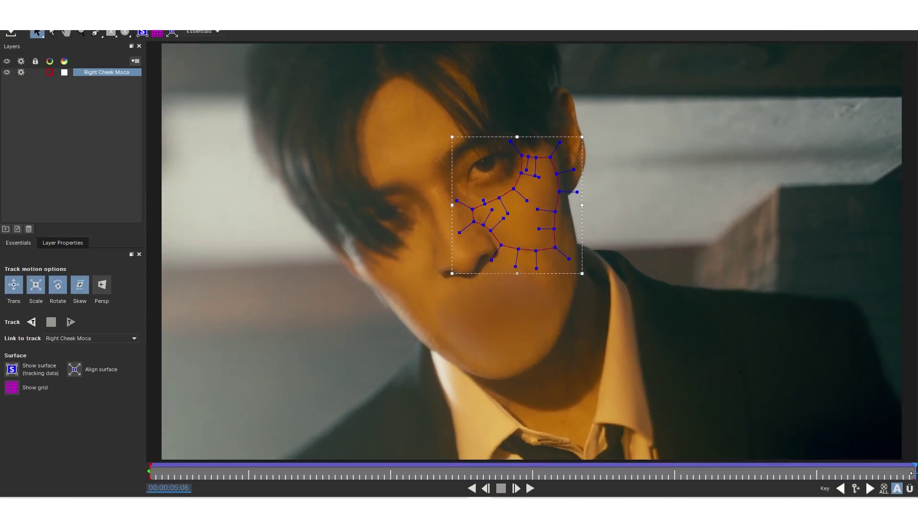
left_click_drag(912, 473, 712, 468)
left_click(89, 74)
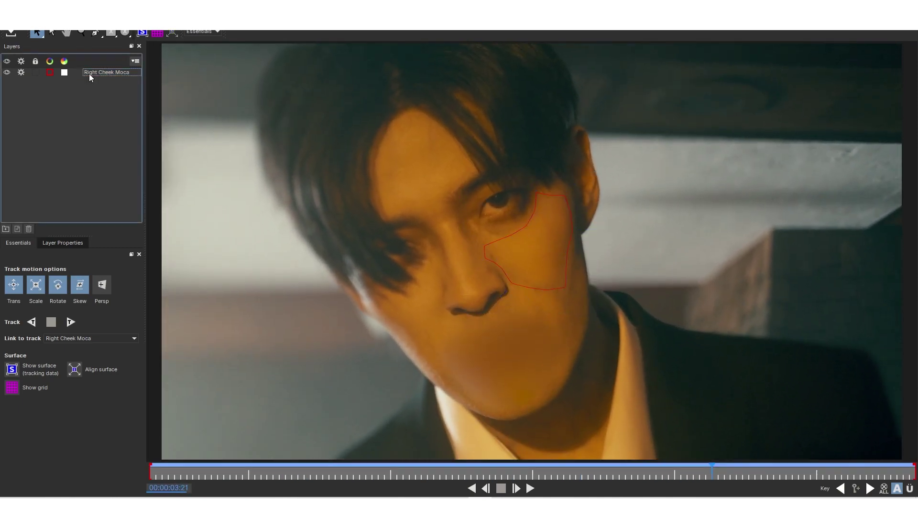
Draw a second closed spline around the forehead, following the hairline and running down over the eyebrows and nose bridge.
left_click(94, 34)
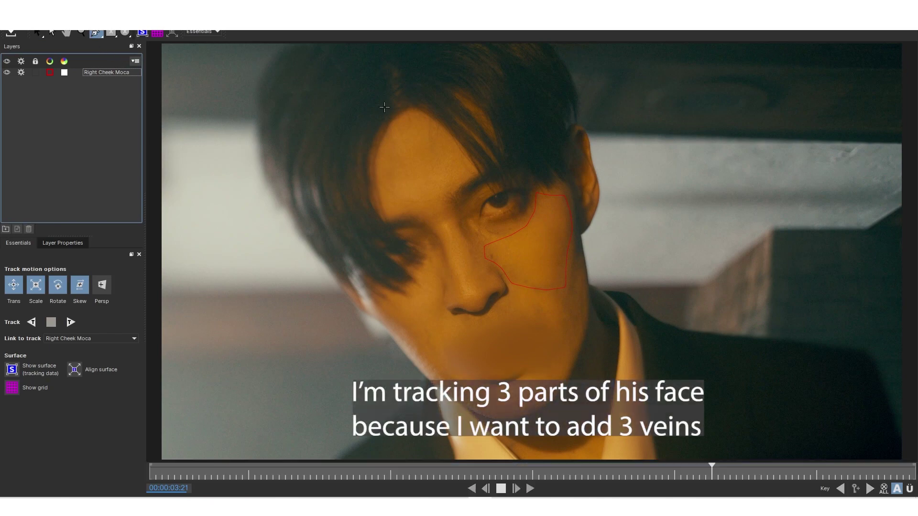
left_click(473, 172)
left_click(458, 146)
left_click(437, 128)
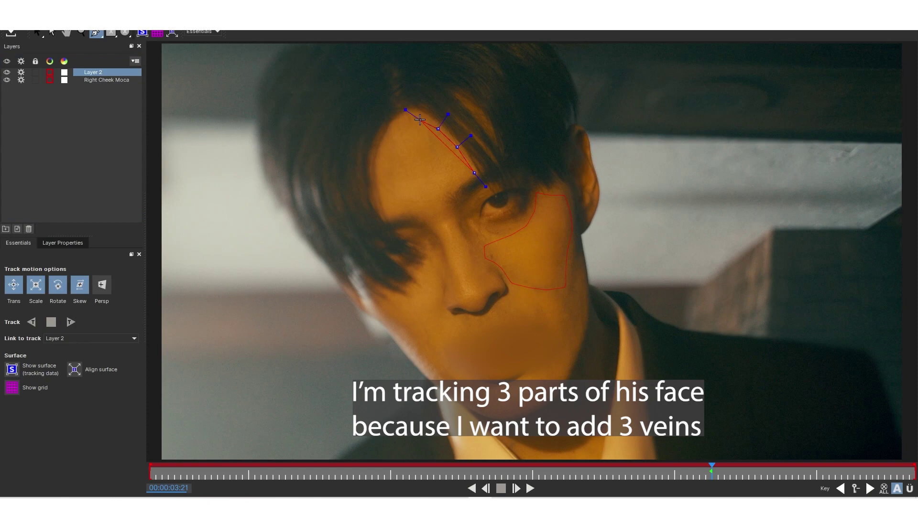
left_click(420, 120)
left_click(400, 123)
left_click(385, 141)
left_click(380, 168)
left_click(379, 187)
left_click(386, 203)
left_click(392, 218)
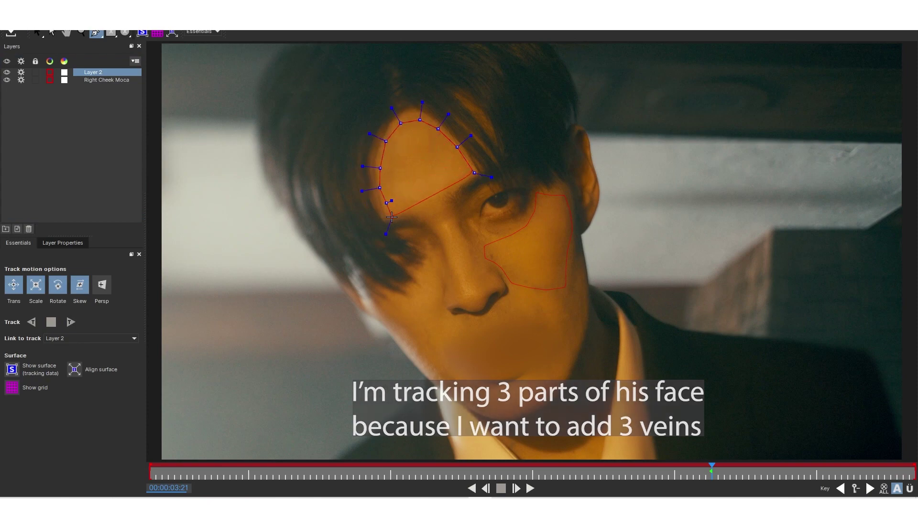
left_click(402, 231)
left_click(416, 233)
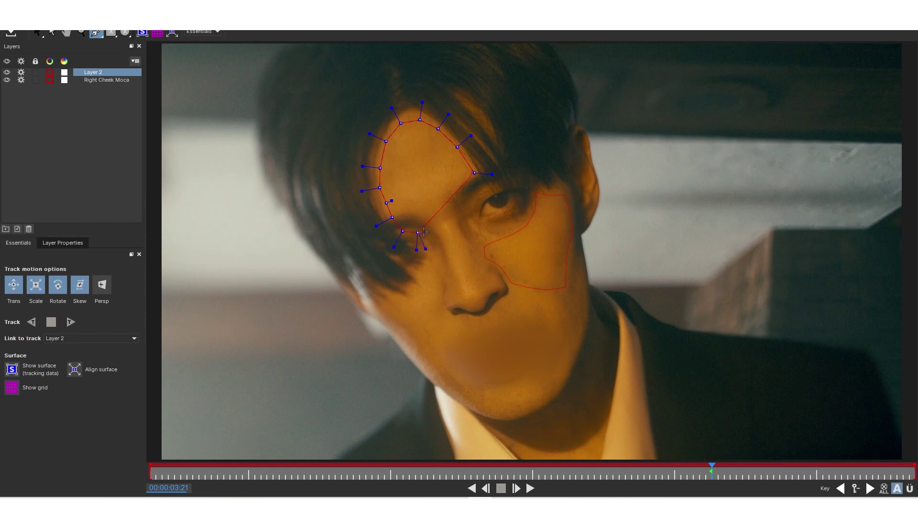
left_click(428, 231)
left_click(437, 223)
left_click(447, 217)
left_click(454, 217)
left_click(462, 217)
left_click(466, 210)
left_click(473, 200)
left_click(477, 195)
left_click(482, 189)
left_click(479, 180)
right_click(460, 169)
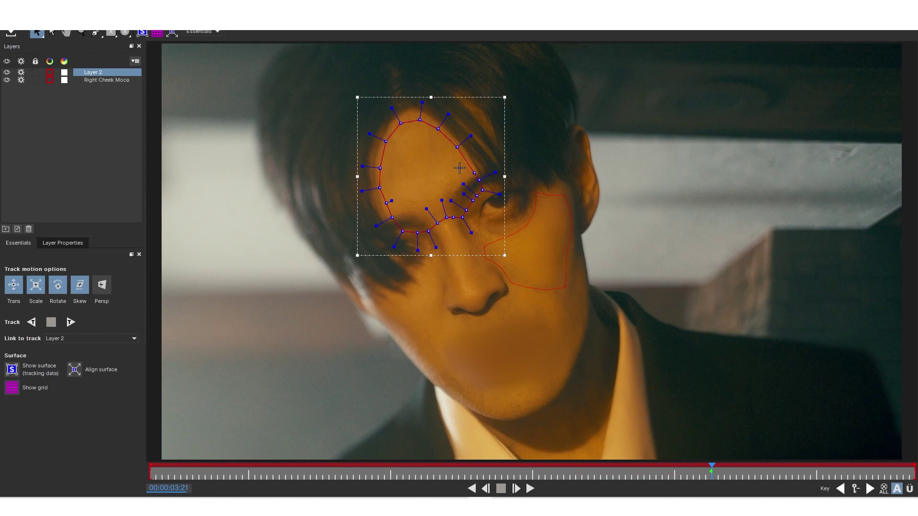
Track the forehead shape forward and backward over the whole clip and rename its layer as Forhead Moca.
left_click(72, 323)
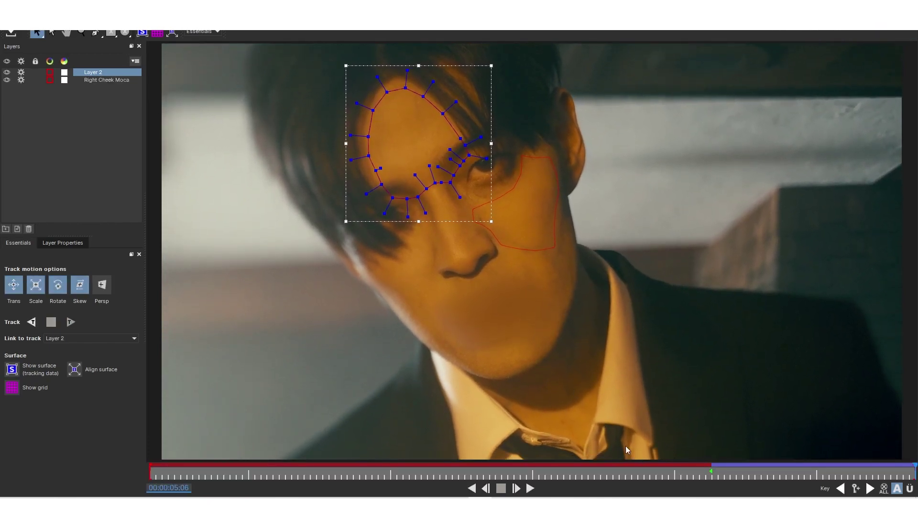
left_click(31, 322)
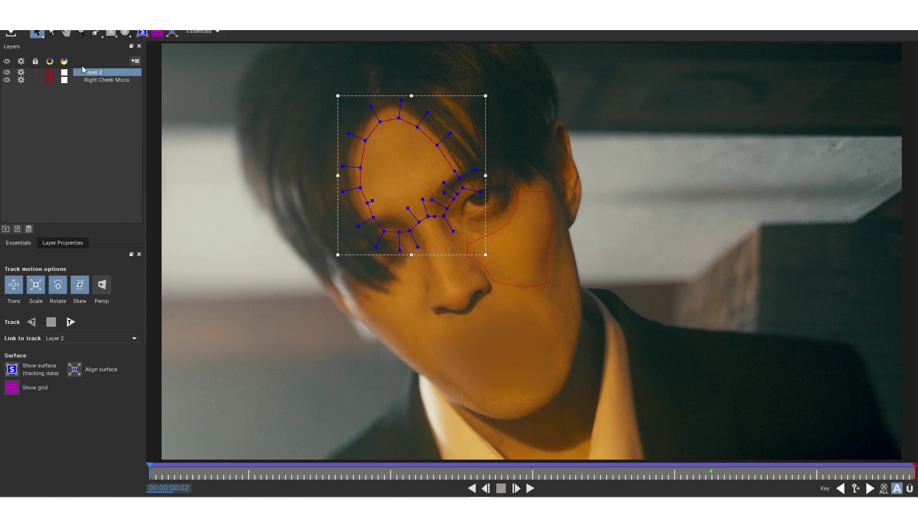
double_click(95, 73)
type("Forhead Moca")
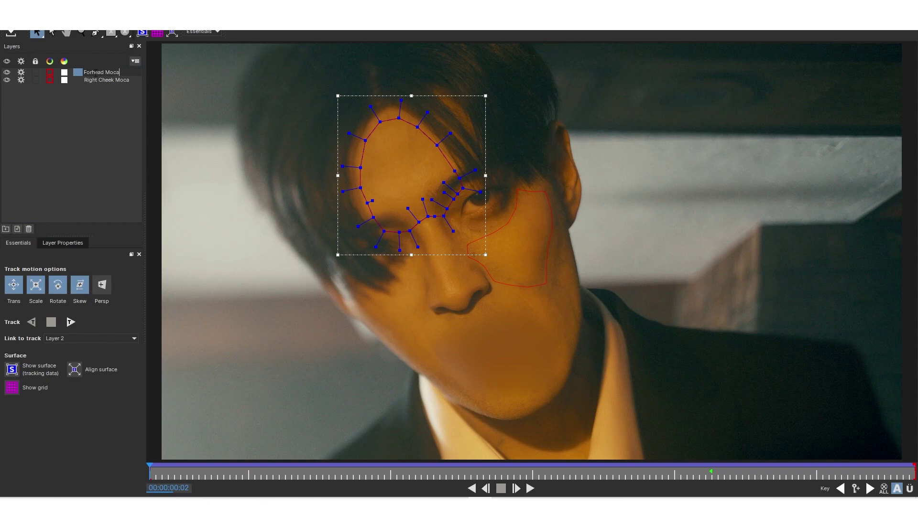
left_click(88, 97)
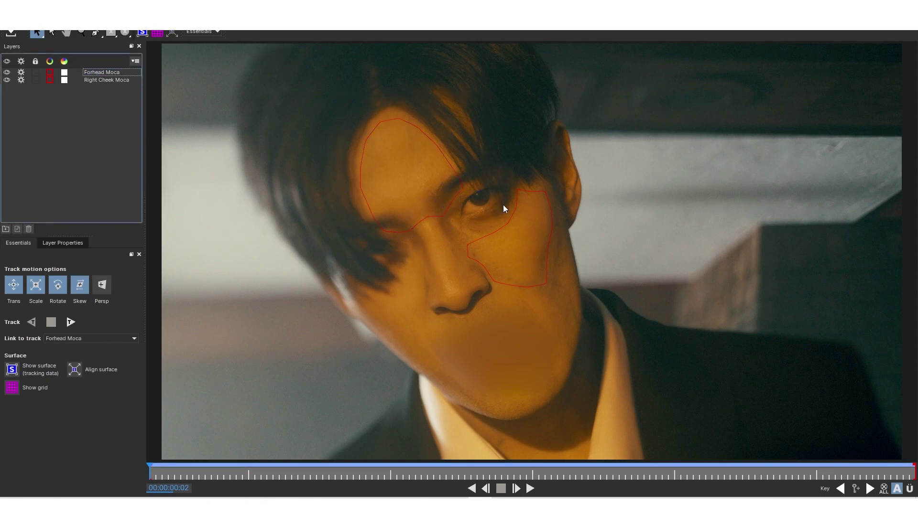
Draw a third closed spline around the cheek below the hair-covered eye, between the nose, mouth and jawline.
left_click(95, 32)
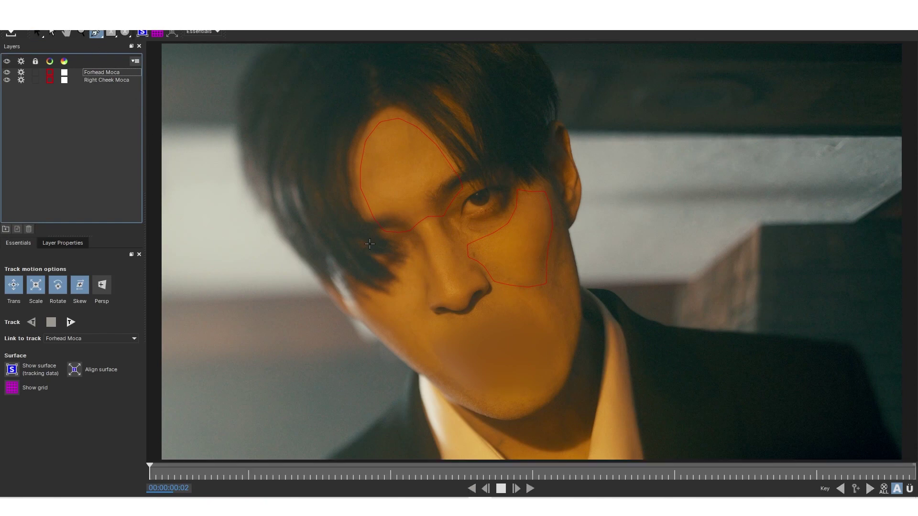
left_click(416, 260)
left_click(405, 274)
left_click(392, 292)
left_click(367, 314)
left_click(397, 341)
left_click(412, 352)
left_click(430, 360)
left_click(432, 341)
left_click(444, 324)
left_click(462, 308)
left_click(433, 286)
left_click(422, 251)
right_click(422, 251)
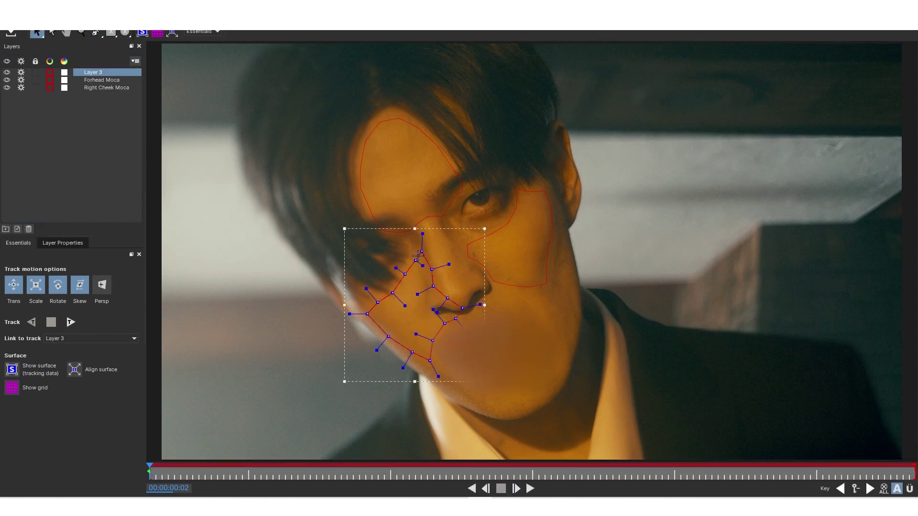
Track the third shape forward to the end of the clip and rename its layer as Left Cheek.
left_click(70, 322)
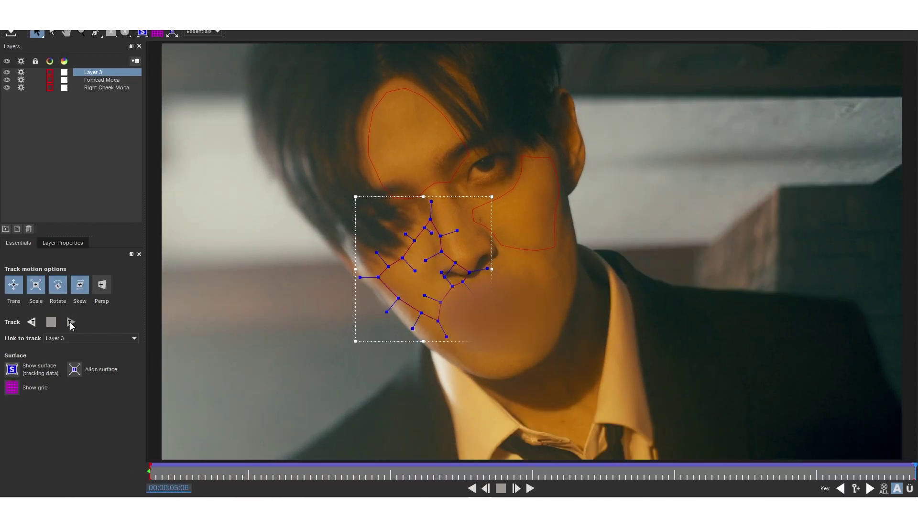
double_click(95, 72)
type("Left Cheek")
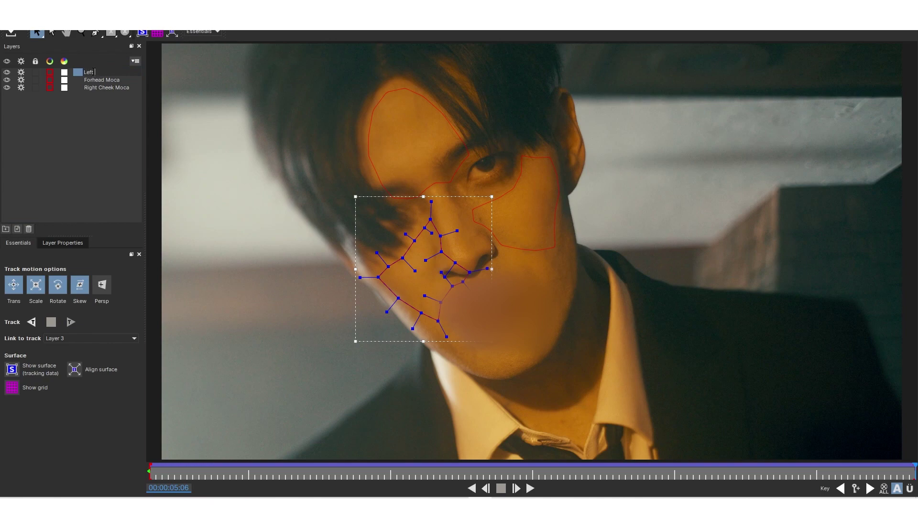
left_click(99, 103)
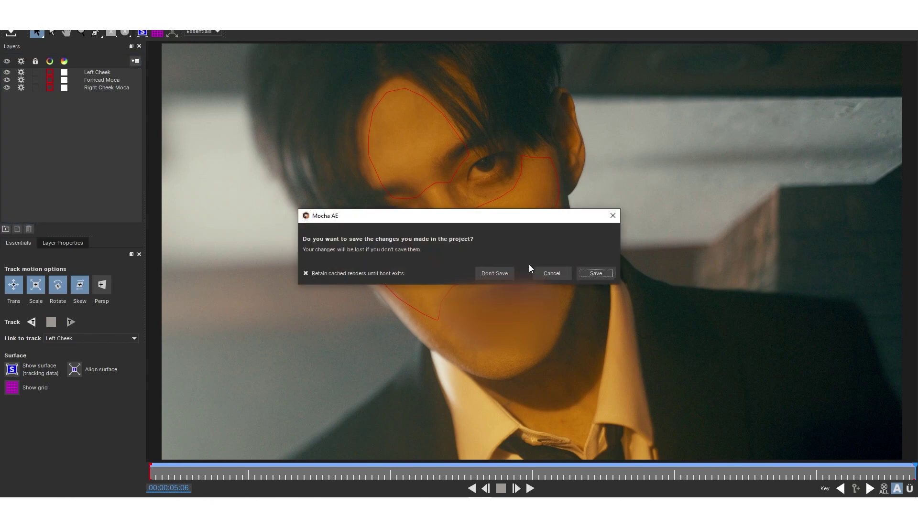
Save the Mocha project changes, return to the composition and select the Right Cheek Pre Comp layer.
left_click(597, 275)
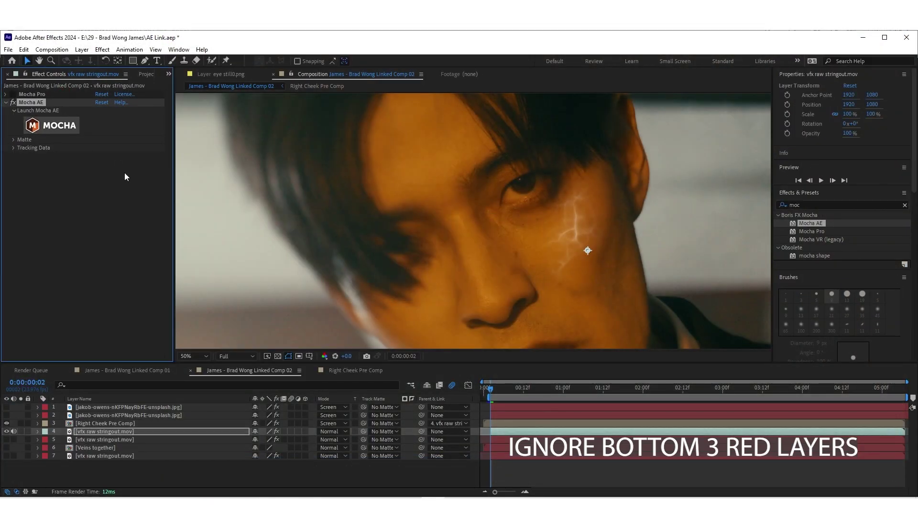
left_click(110, 424)
left_click(109, 433)
left_click(94, 424)
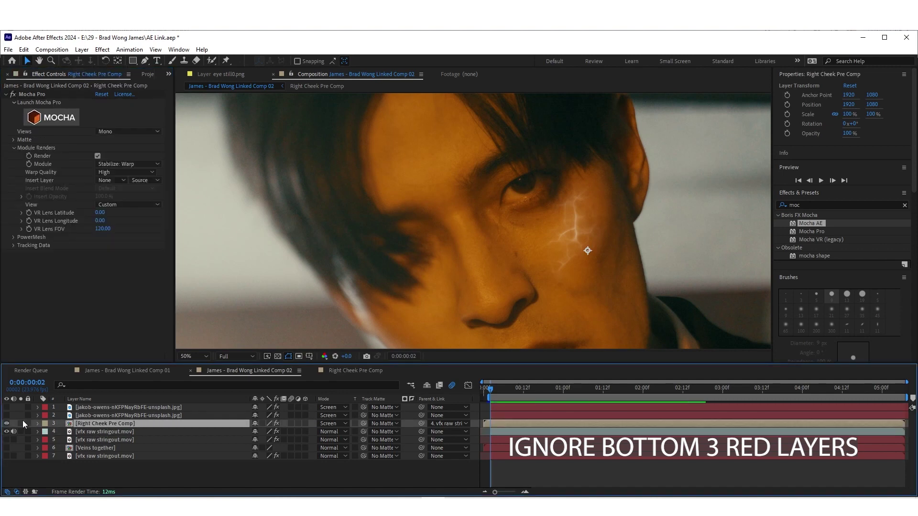
Create Mocha AE track data from the Right Cheek Moca layer on the visible vfx raw stringout.mov footage.
left_click(85, 431)
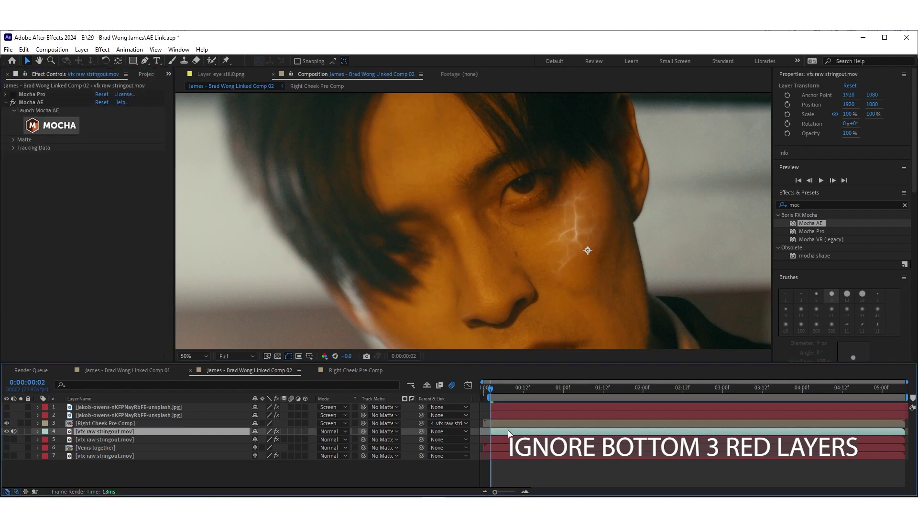
left_click(14, 148)
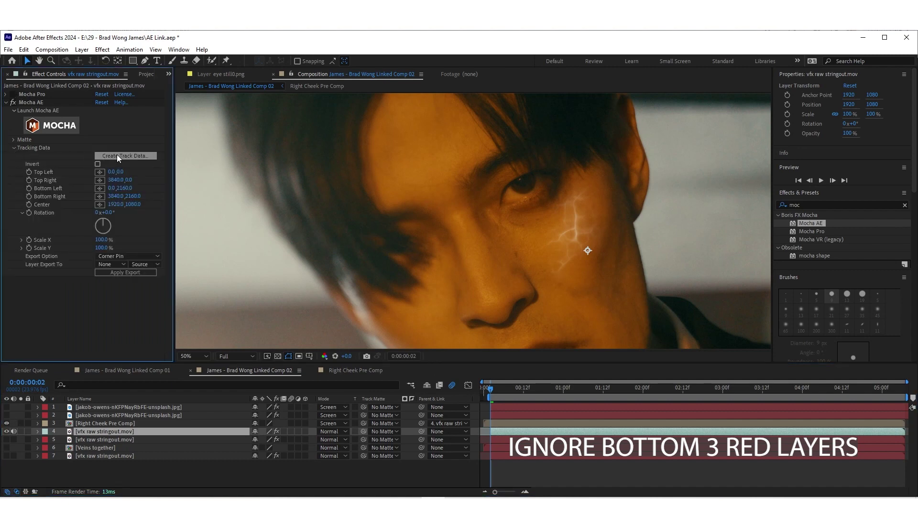
left_click(114, 155)
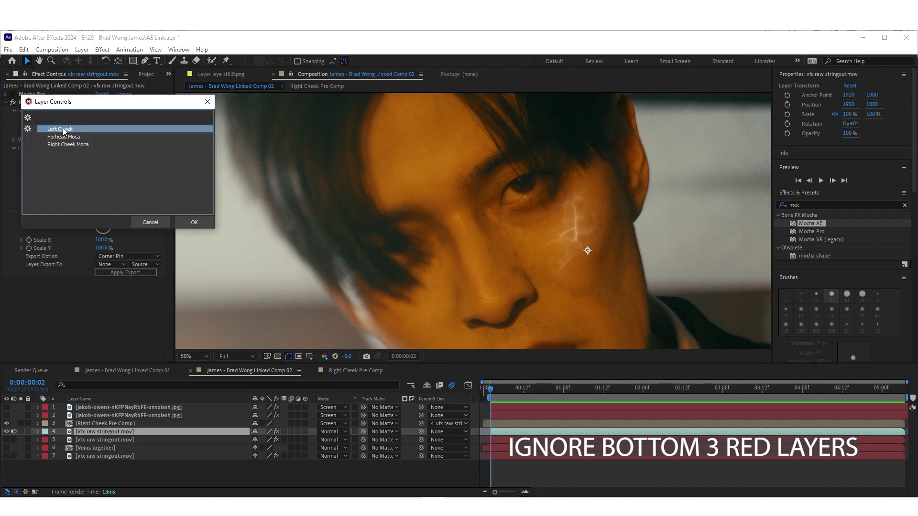
left_click(65, 144)
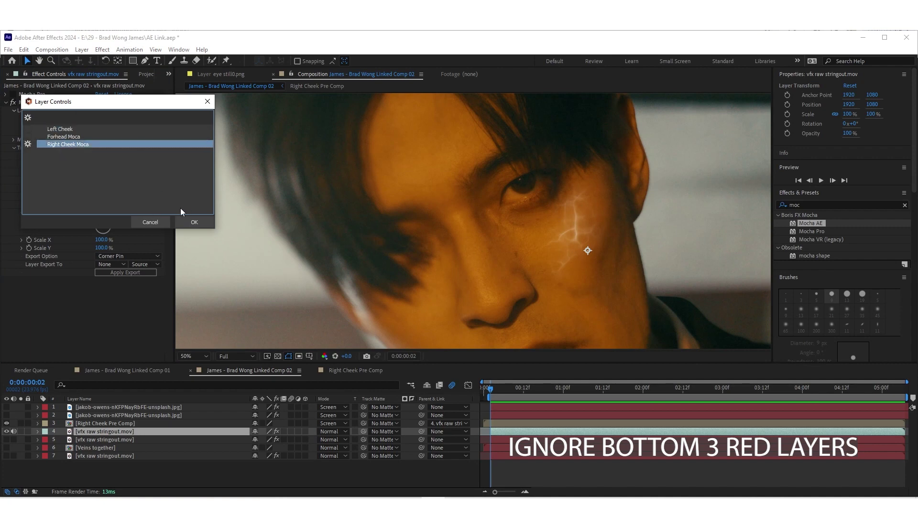
left_click(193, 223)
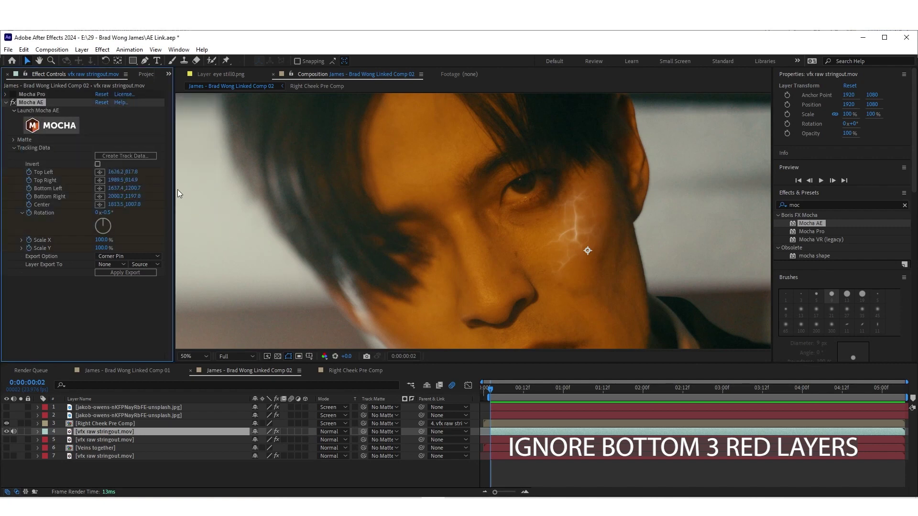
Export the right cheek tracking data as Transform and apply it to the Right Cheek Pre Comp layer.
left_click(125, 256)
left_click(122, 285)
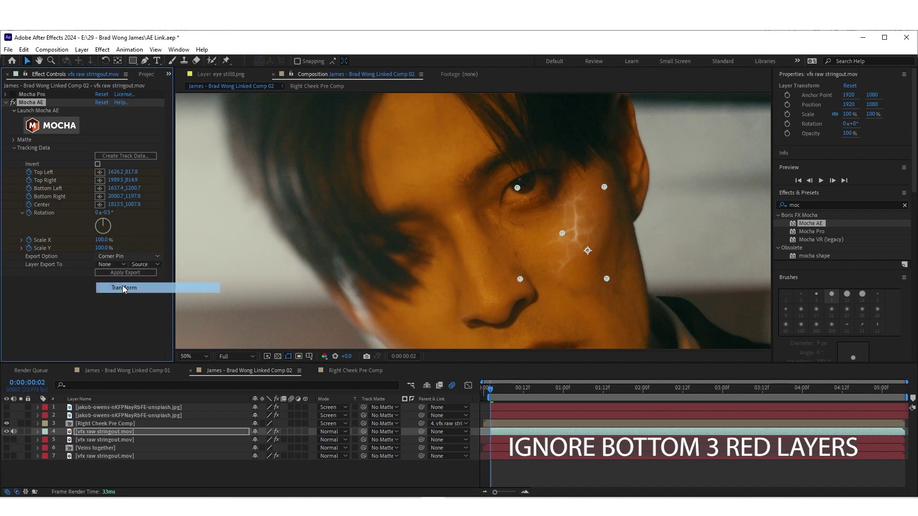
left_click(109, 264)
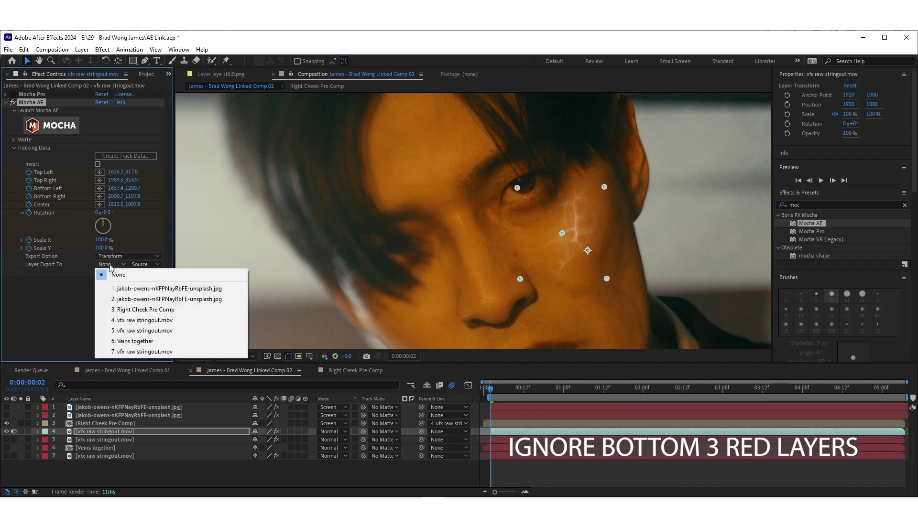
left_click(136, 311)
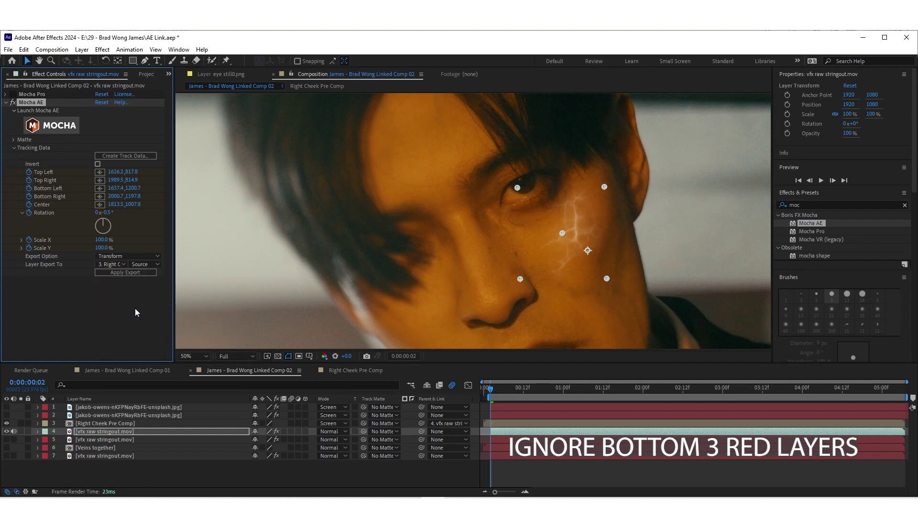
left_click(118, 271)
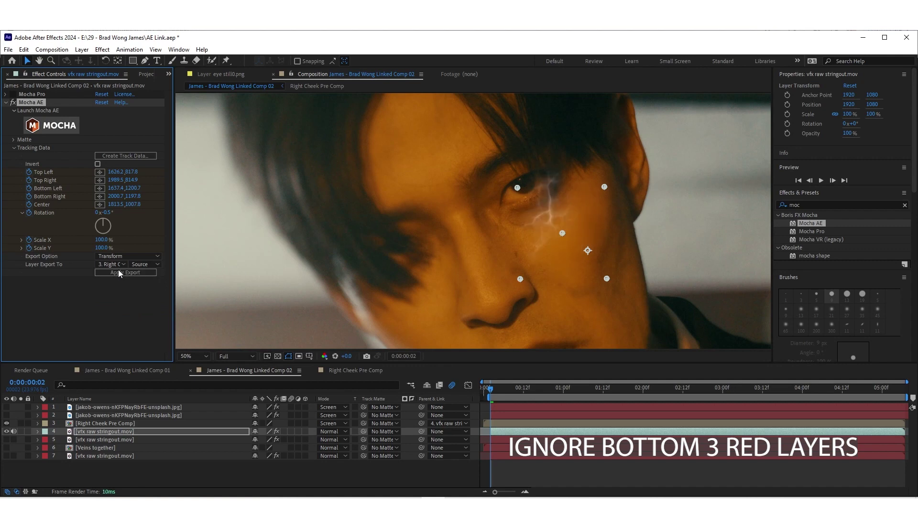
Add the Transform effect to Right Cheek Pre Comp and set its position to 2011, 1155 to realign the veins.
mouse_move(489, 387)
left_mouse_down()
mouse_move(690, 397)
mouse_move(493, 394)
left_mouse_up()
left_click(814, 205)
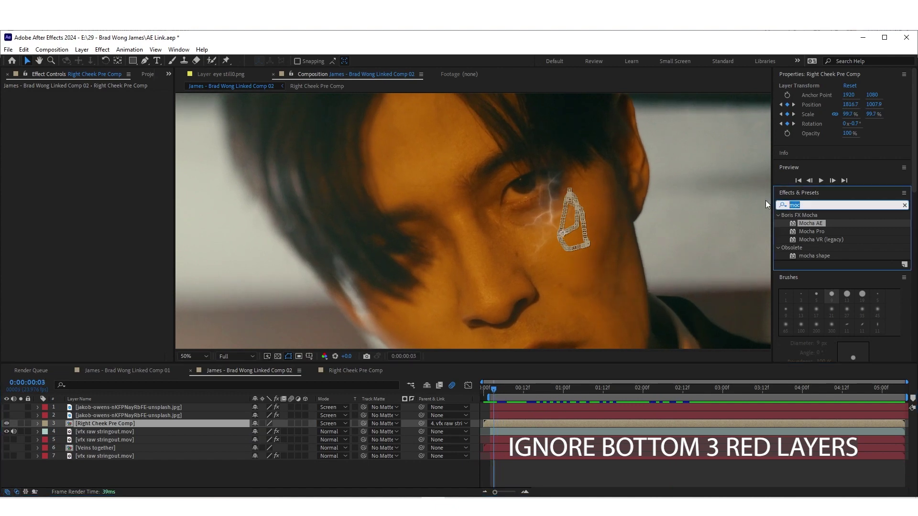
type("transform")
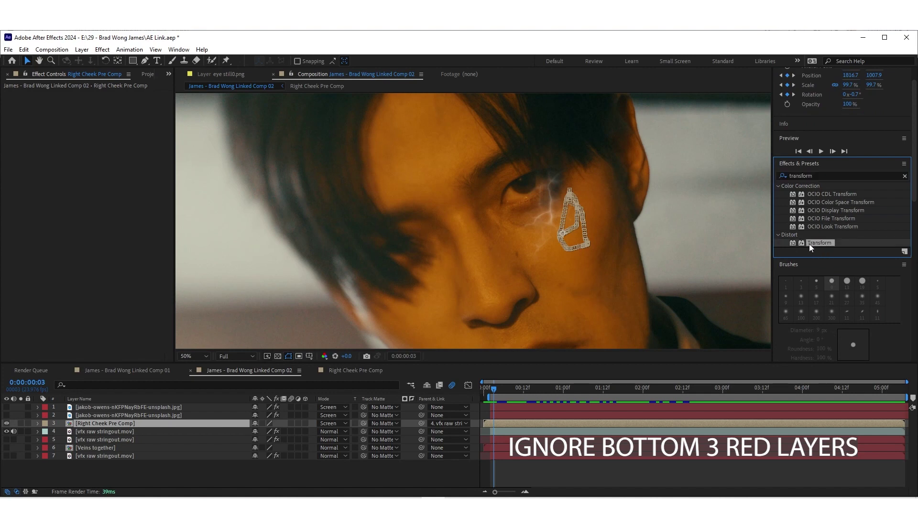
left_click_drag(819, 243, 495, 425)
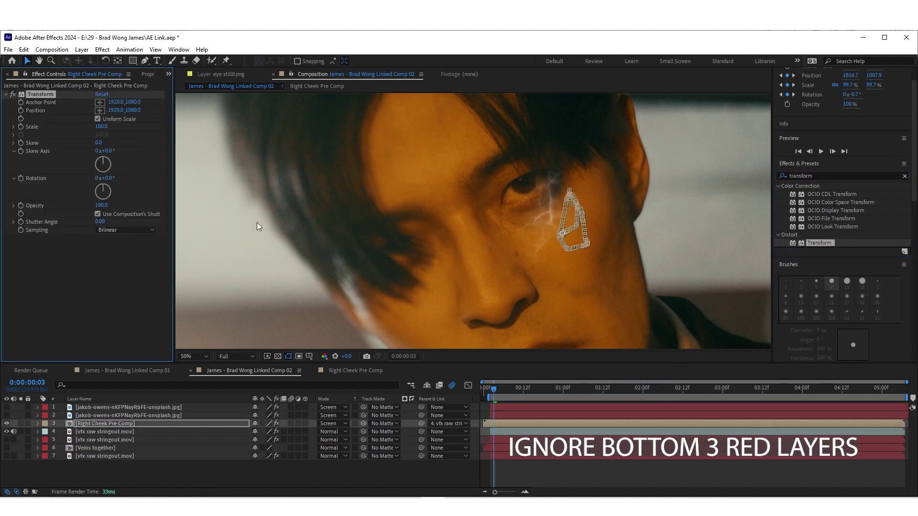
left_click_drag(145, 110, 196, 112)
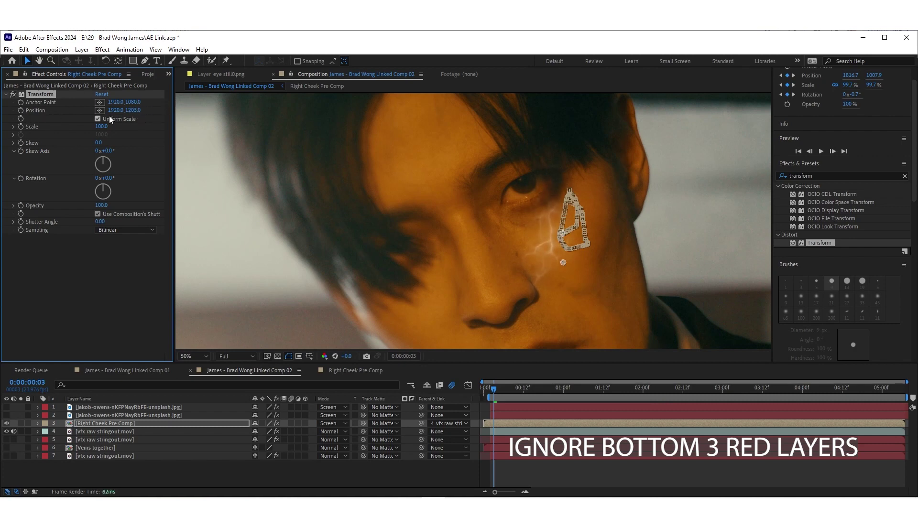
mouse_move(115, 110)
left_mouse_down()
mouse_move(157, 111)
mouse_move(109, 114)
left_mouse_up()
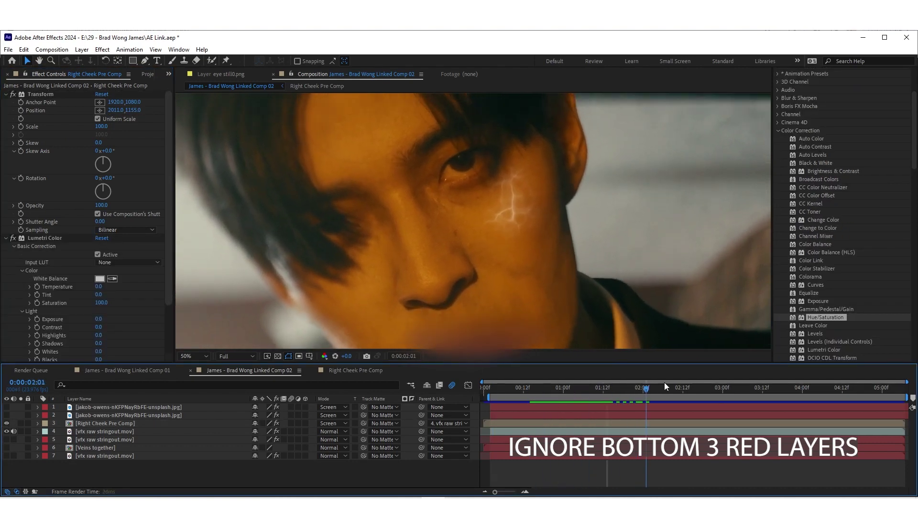
Check the vein movement along the timeline and set the Right Cheek Pre Comp layer's blending mode to Difference.
left_click_drag(657, 388, 600, 402)
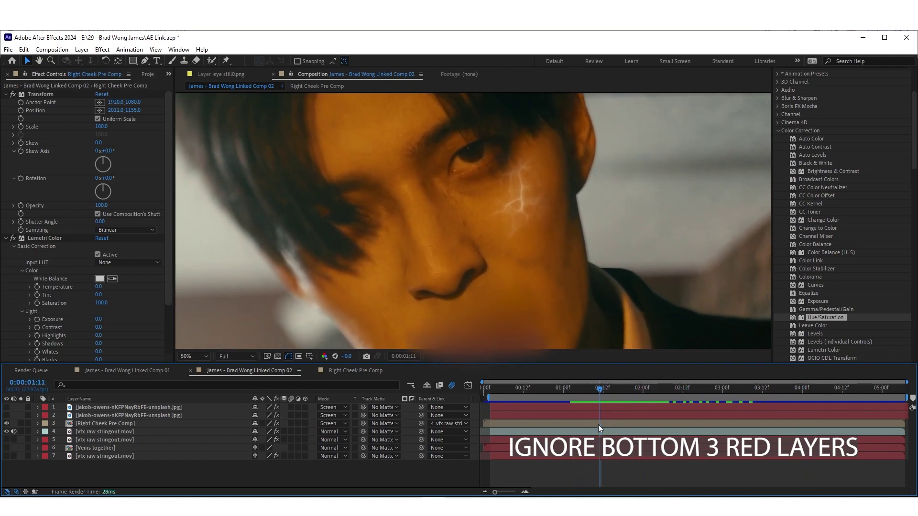
left_click(599, 425)
right_click(606, 423)
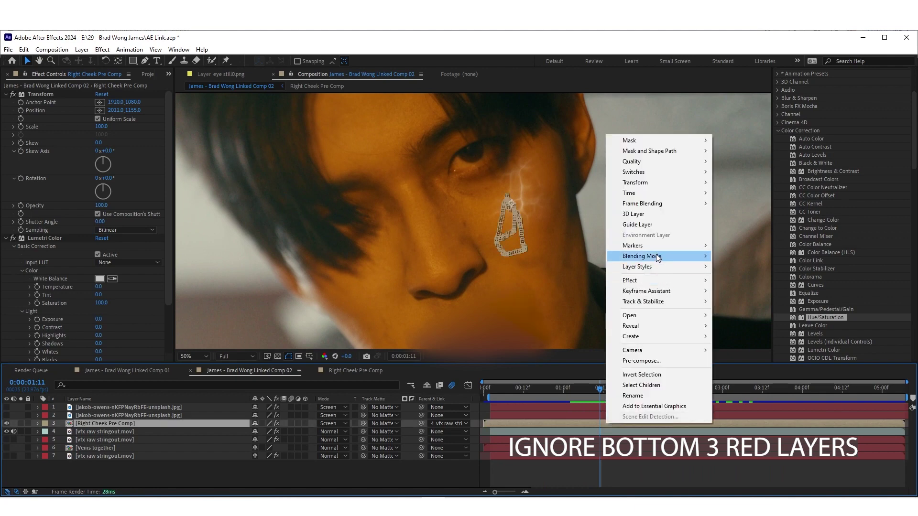
mouse_move(659, 257)
left_click(739, 353)
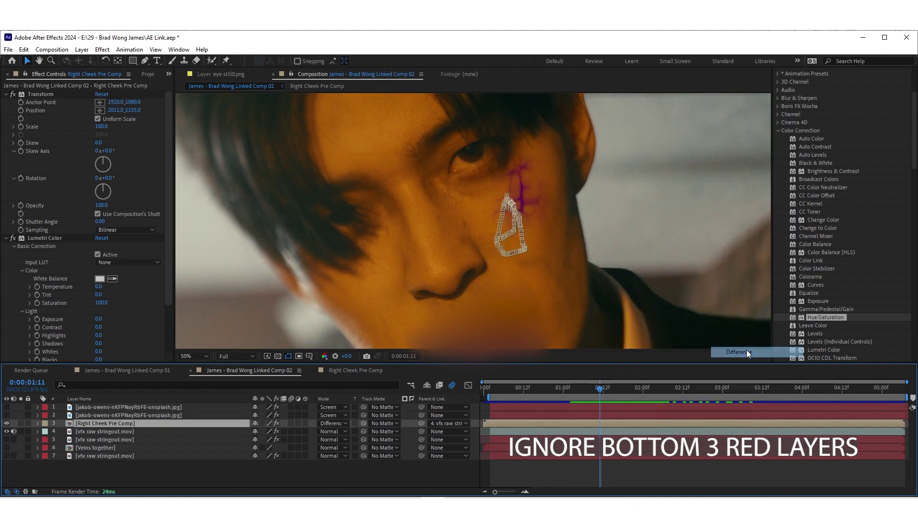
left_click(602, 429)
left_click(601, 425)
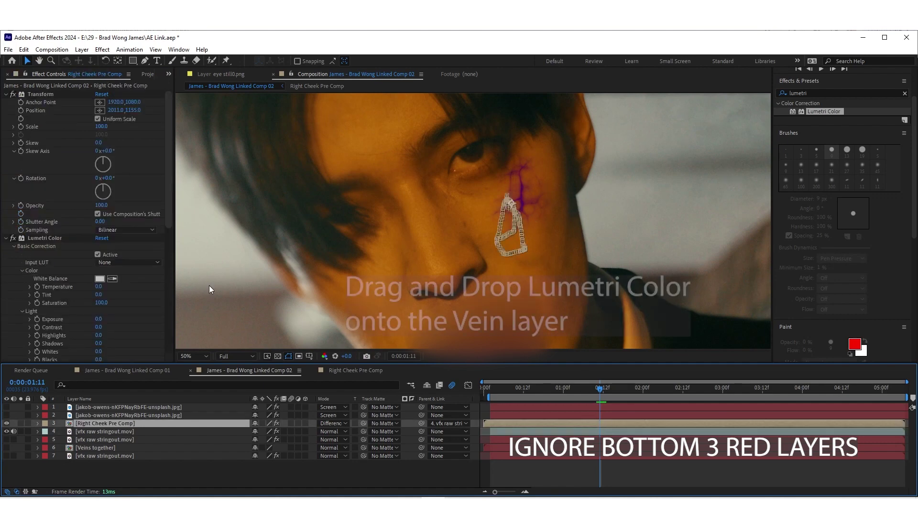
Set the Lumetri Color temperature of the Right Cheek Pre Comp veins to 174.
left_click(41, 242)
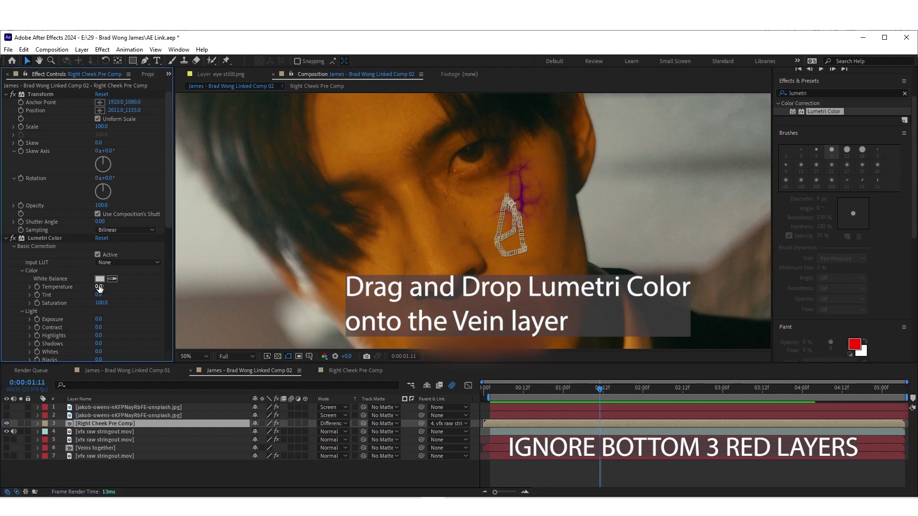
scroll(72, 280, "down", 3)
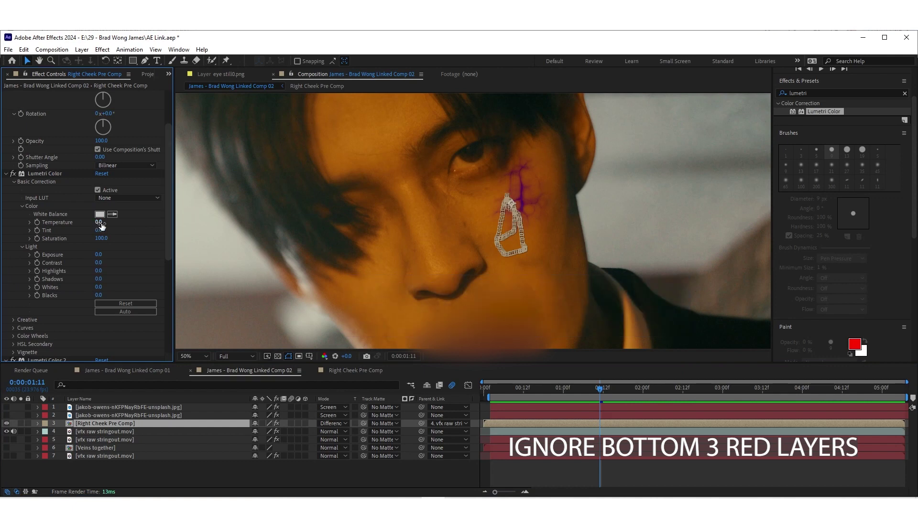
left_click_drag(102, 225, 70, 224)
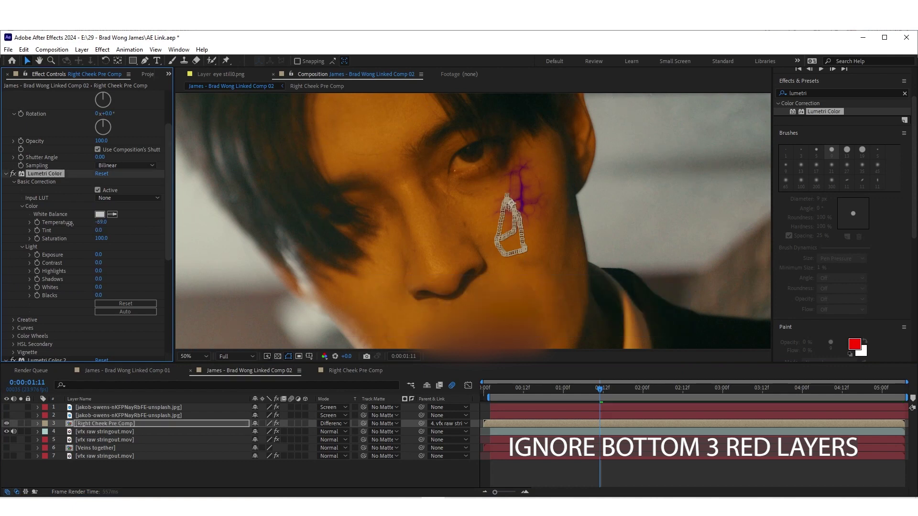
left_click_drag(70, 224, 180, 222)
left_click(635, 474)
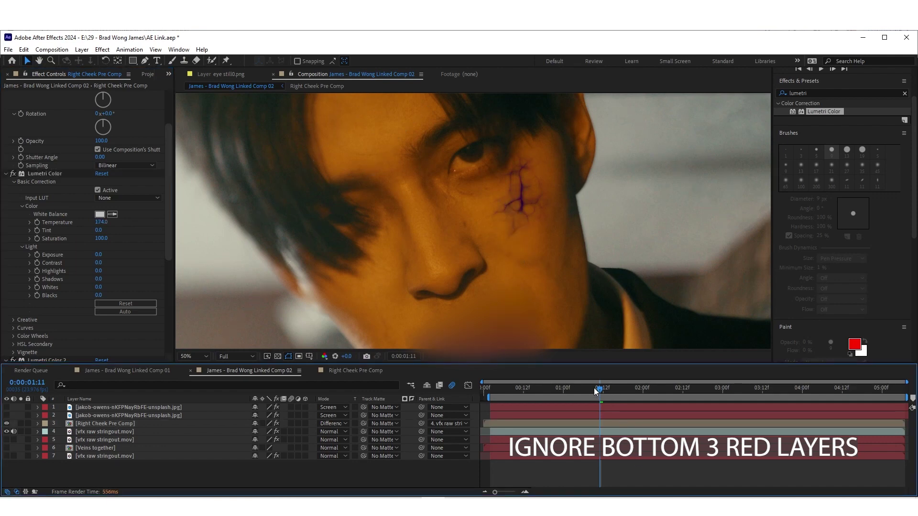
From frame 2, set the veins' Lumetri Color exposure to -0.9 and contrast to 53, and play back the clip.
left_click_drag(594, 389, 490, 392)
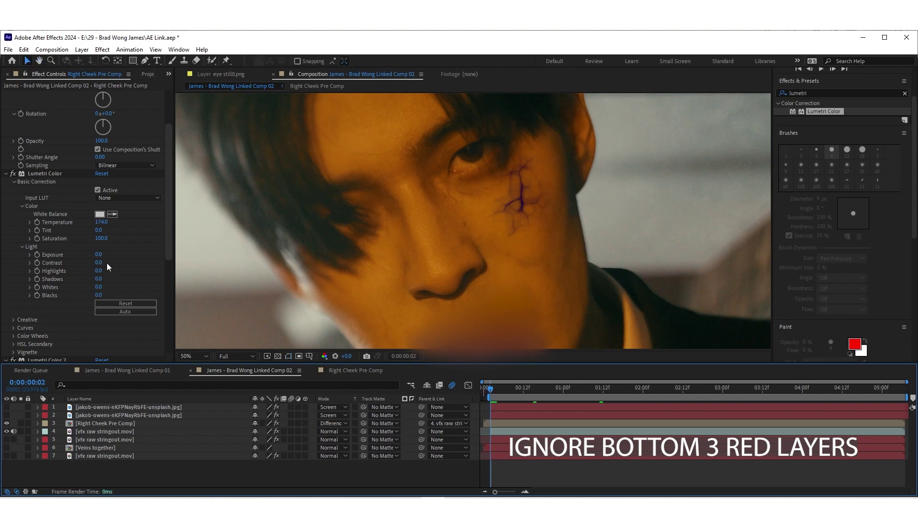
left_click_drag(98, 255, 85, 256)
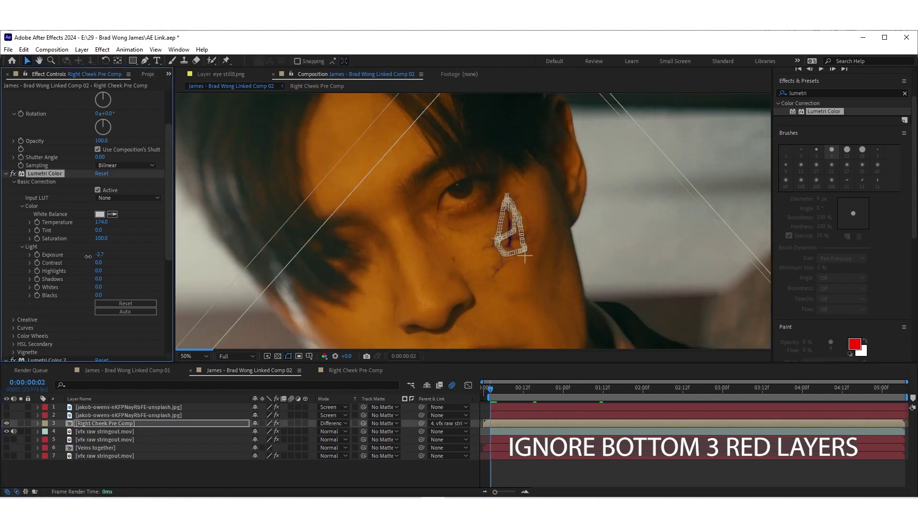
left_click(568, 465)
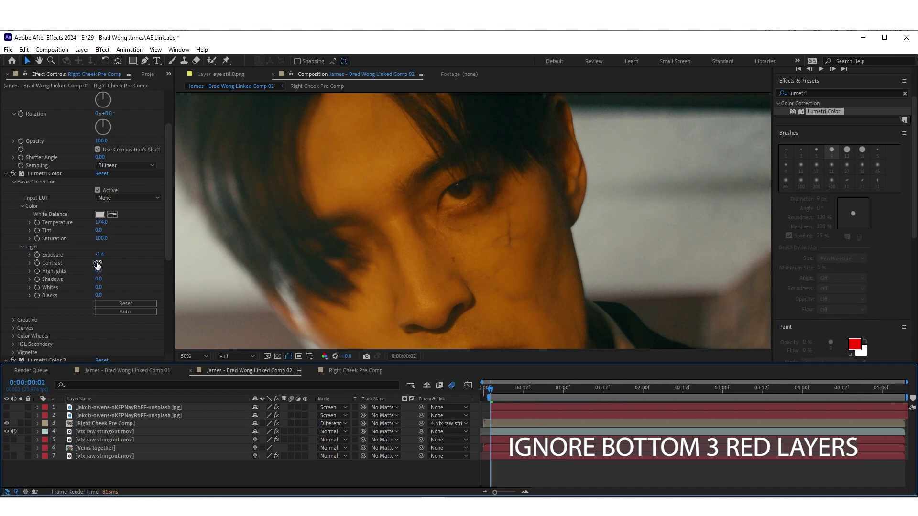
mouse_move(99, 262)
left_mouse_down()
mouse_move(122, 256)
mouse_move(94, 256)
left_mouse_up()
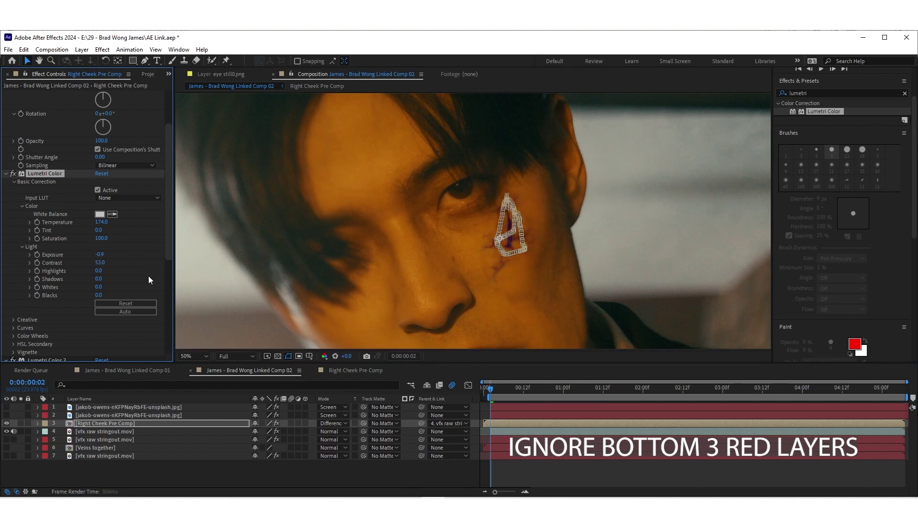
left_click(530, 468)
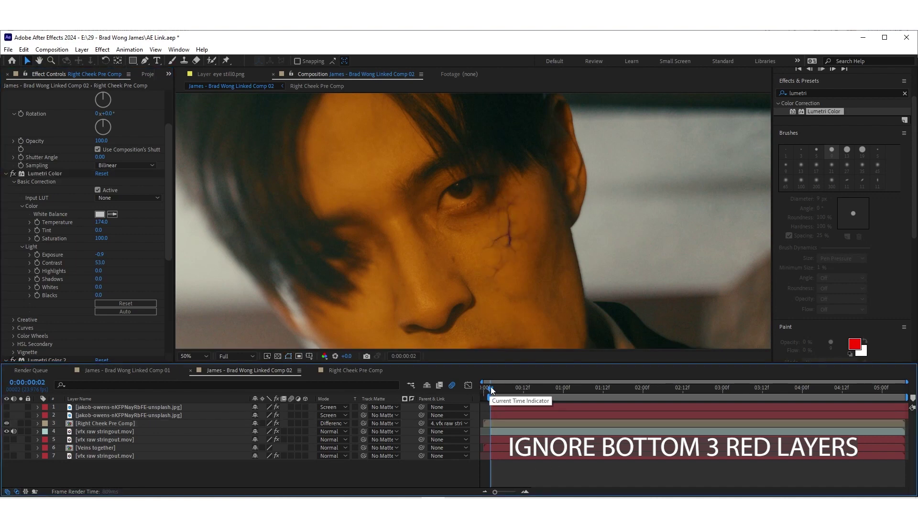
key("space")
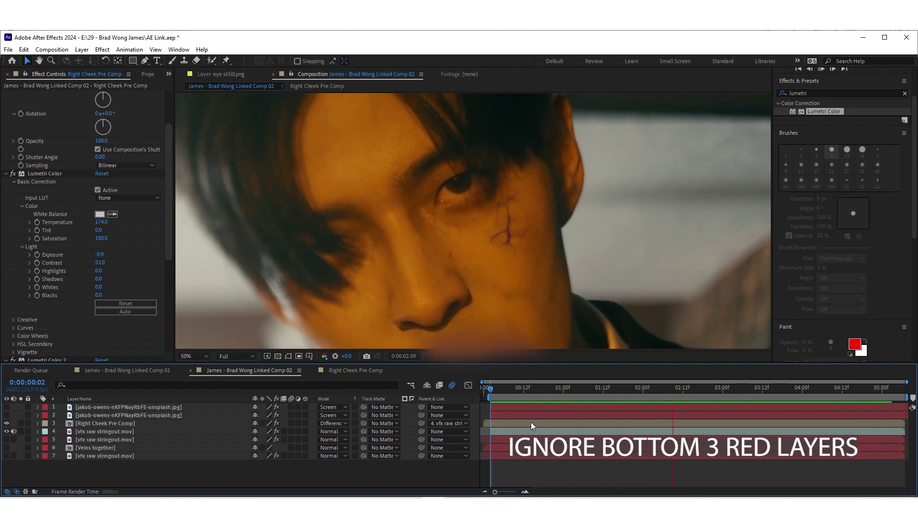
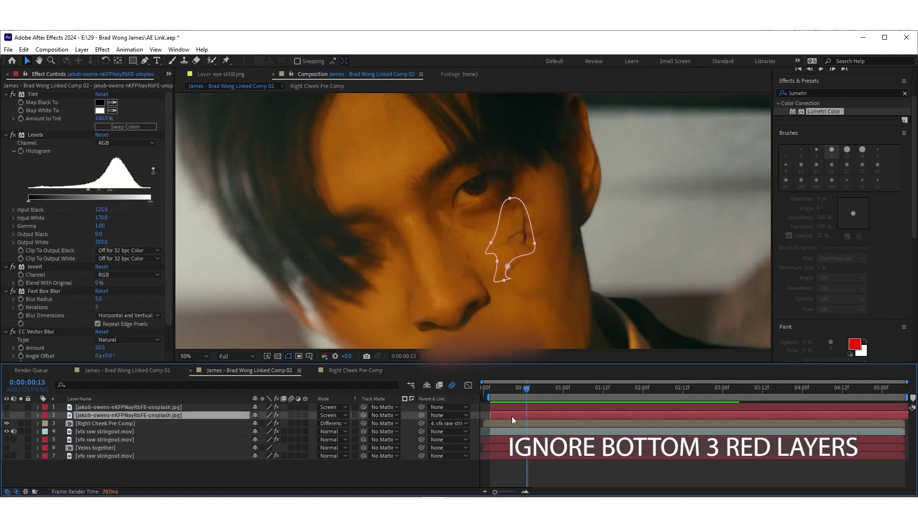
Show the second unsplash vein image layer and move its entire mask from the cheek up to the inner side of the visible eye.
left_click(522, 422)
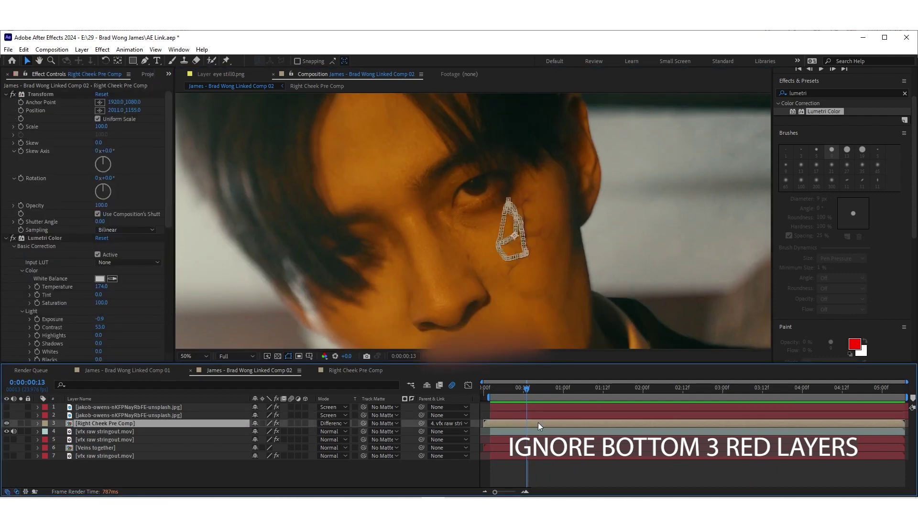
left_click(524, 414)
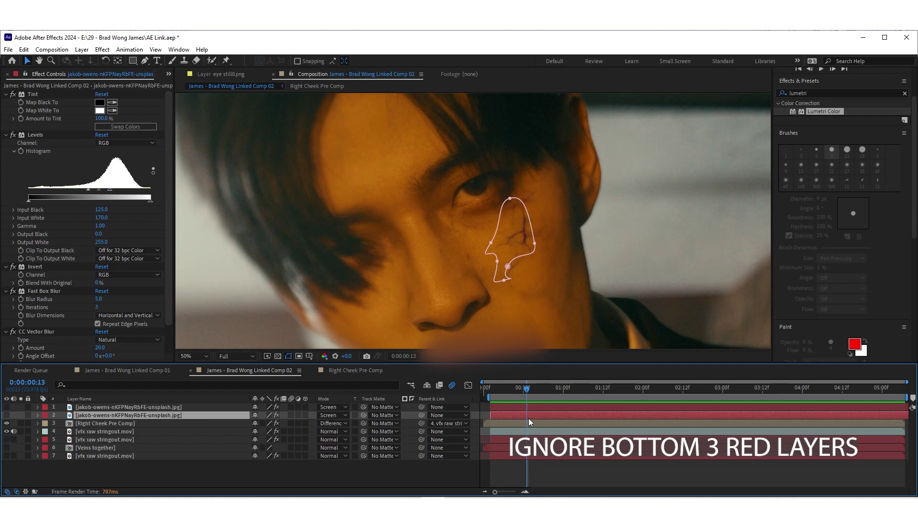
left_click(6, 416)
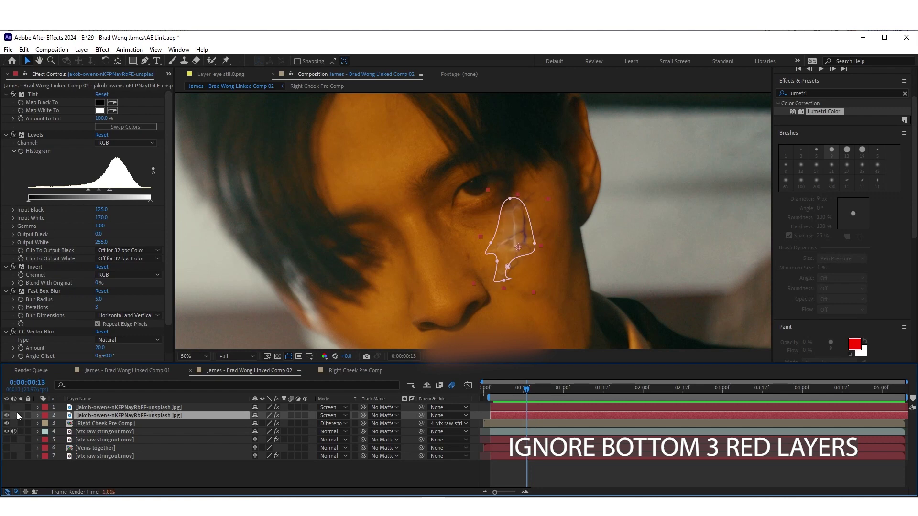
left_click(511, 200)
left_click_drag(555, 185, 443, 308)
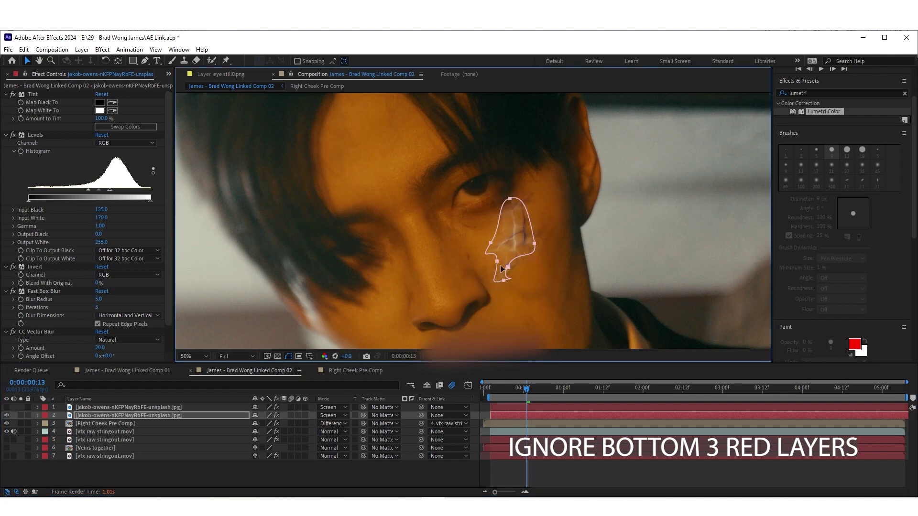
left_click_drag(508, 268, 463, 230)
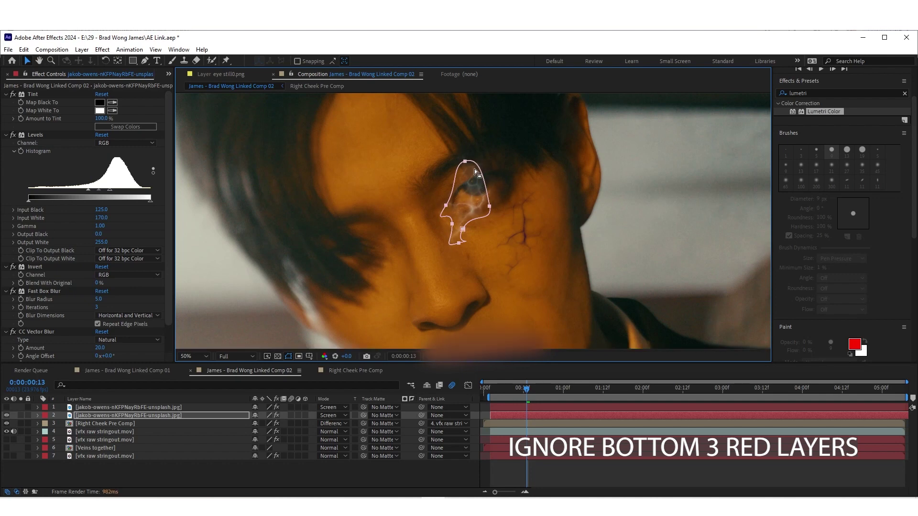
left_click(465, 186)
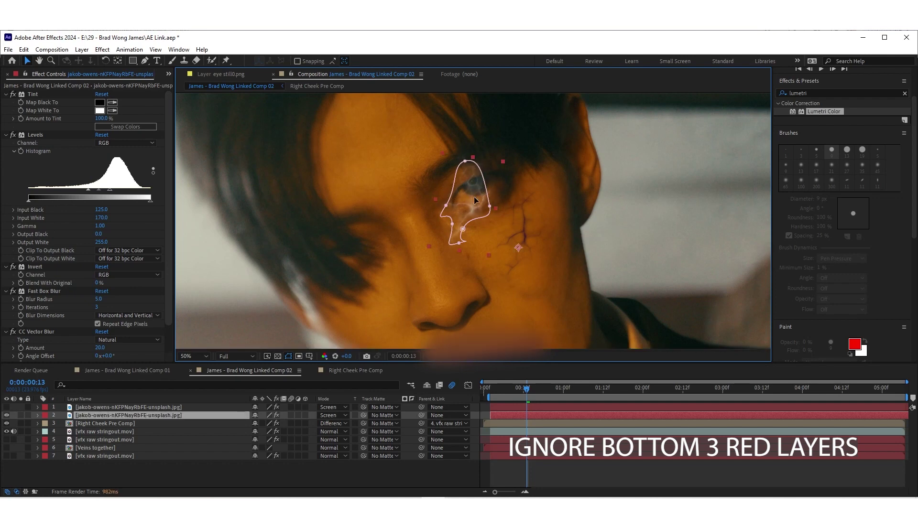
Move the second unsplash vein image layer from beside the eye up onto the exposed forehead.
left_click_drag(474, 196, 449, 134)
key("h")
key("v")
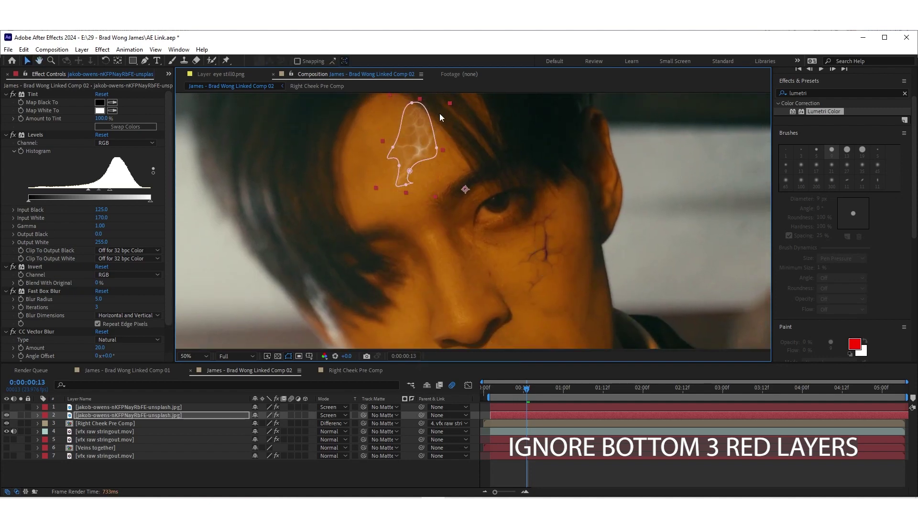
left_click_drag(417, 126, 390, 102)
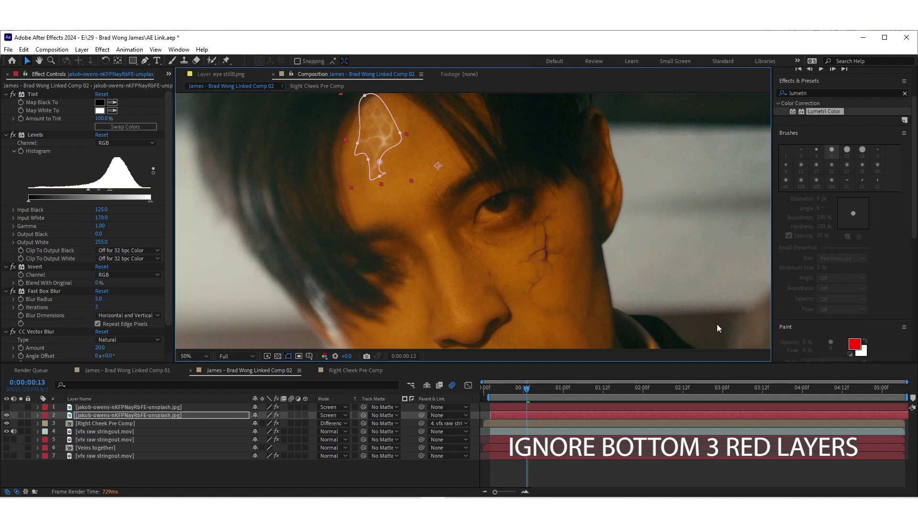
left_click(583, 471)
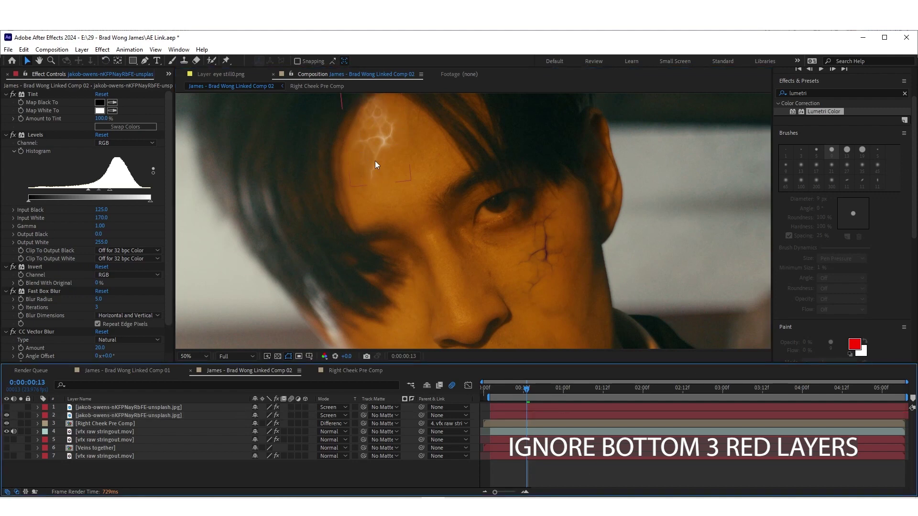
key("space")
right_click(529, 125)
Rename the second unsplash vein image layer as Forhead.
left_click(104, 414)
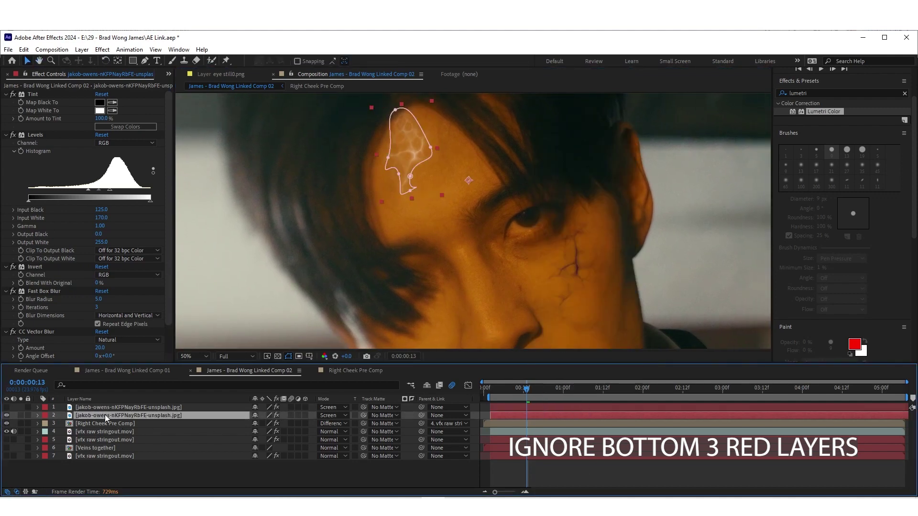
right_click(91, 415)
left_click(119, 387)
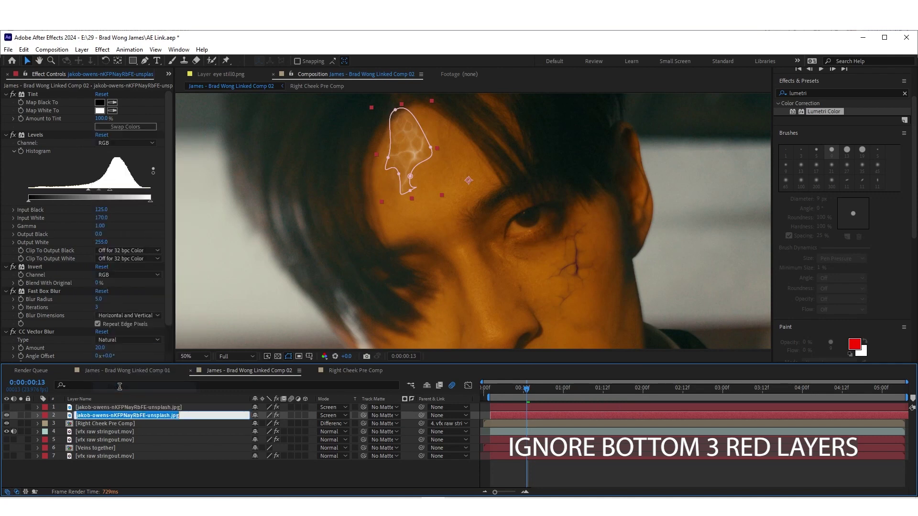
type("Forhead")
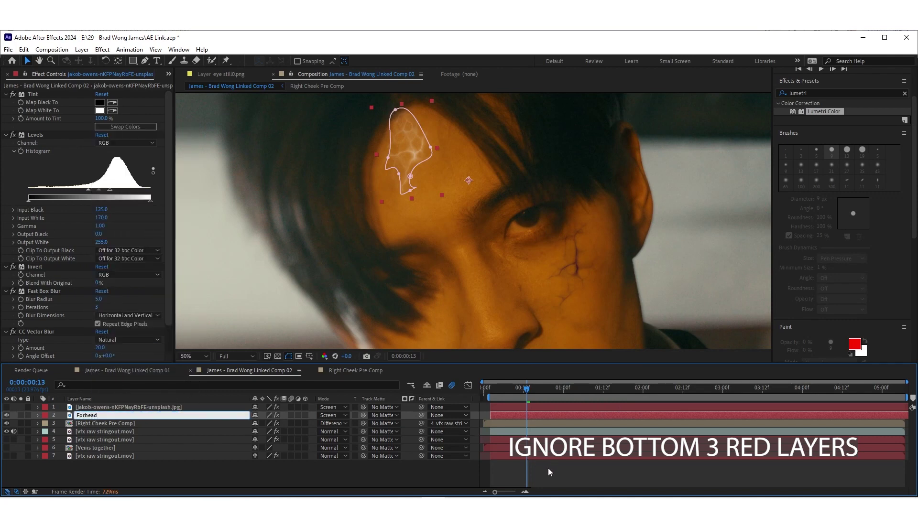
left_click(529, 423)
Adjust the Forhead layer's mask and rotate the veins so they slant down the forehead toward the visible eye.
left_click(532, 432)
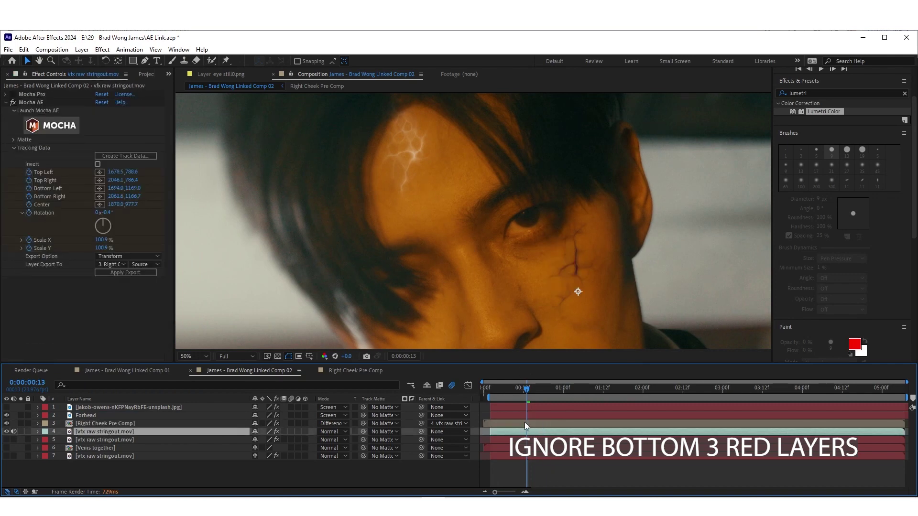
left_click(523, 423)
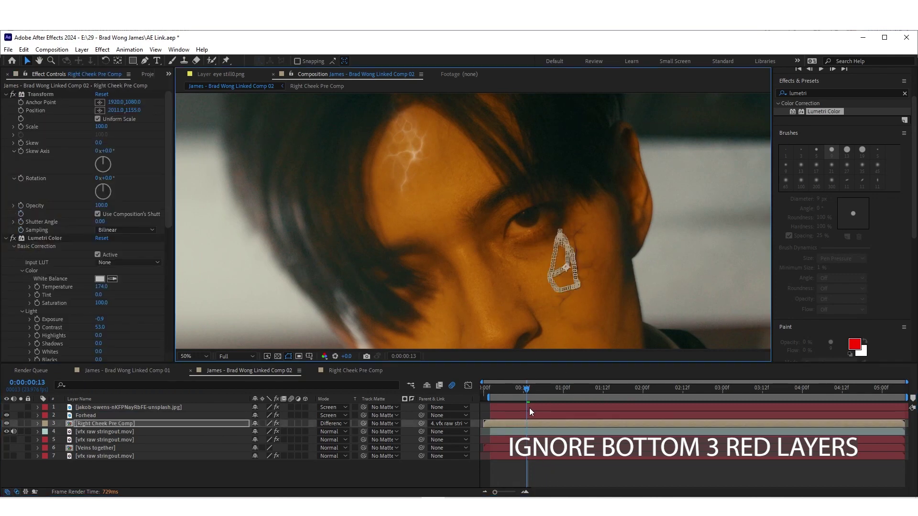
left_click(528, 416)
left_click(432, 145)
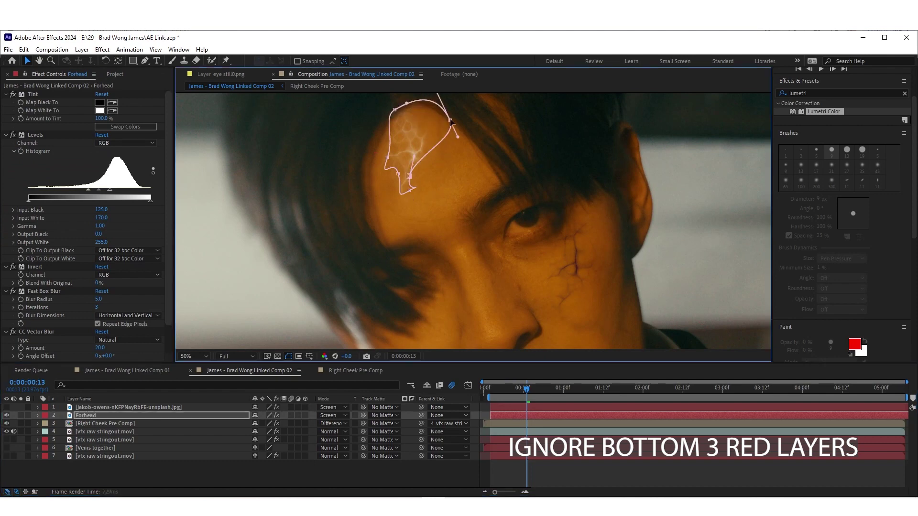
left_click(419, 234)
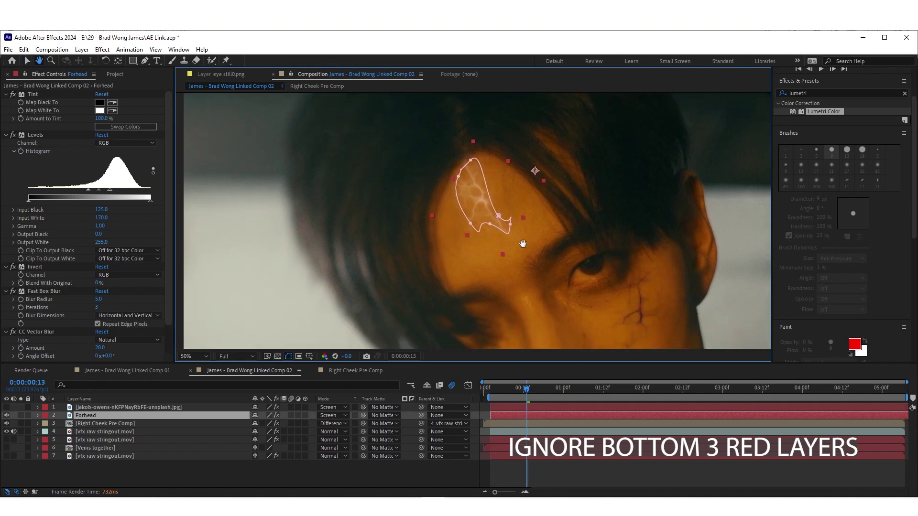
Pre-compose the Forhead layer as Forhead Pre Comp, moving all attributes into it and opening the new composition.
right_click(529, 417)
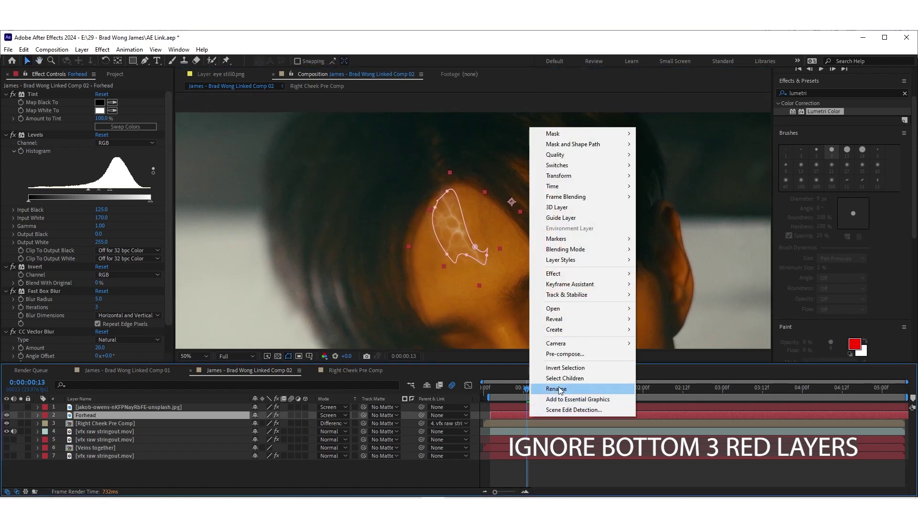
left_click(566, 354)
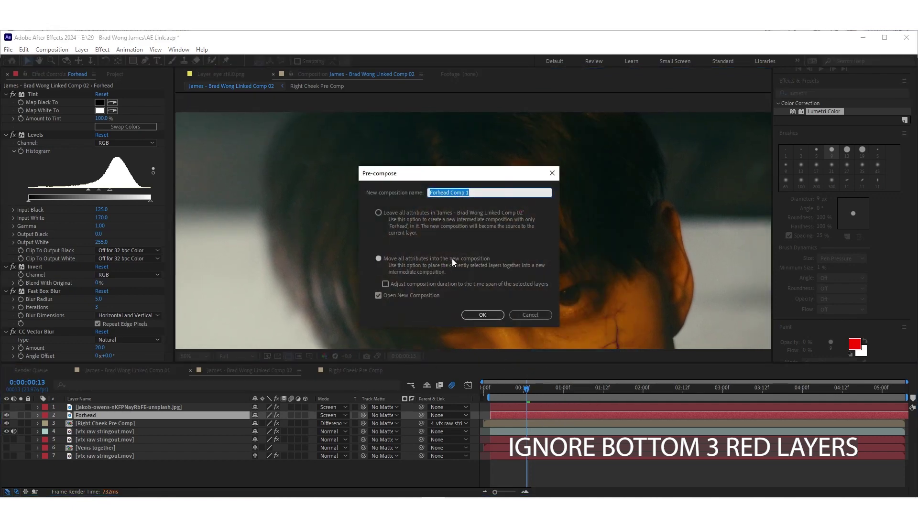
type("Forhead Pre Comp")
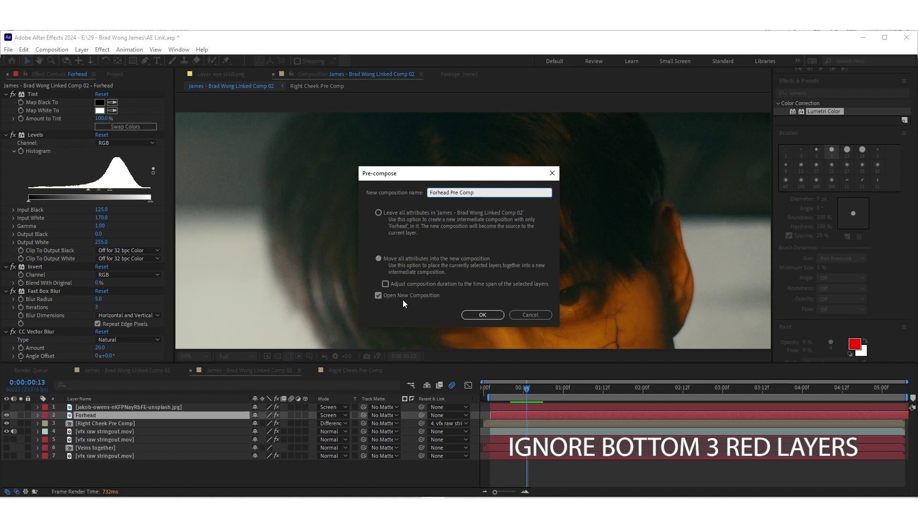
left_click(481, 315)
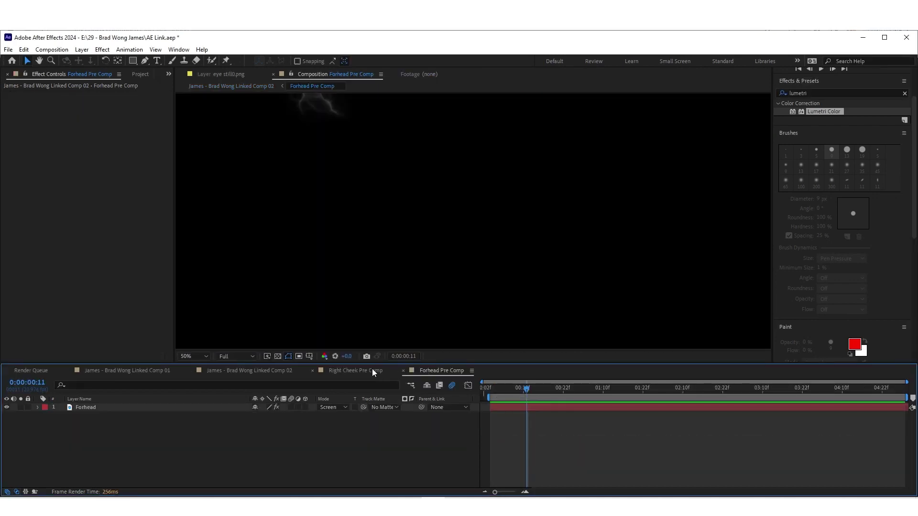
Copy the Matte 1 layer from Right Cheek Pre Comp into Forhead Pre Comp, pasting it at frame 0.
left_click(372, 369)
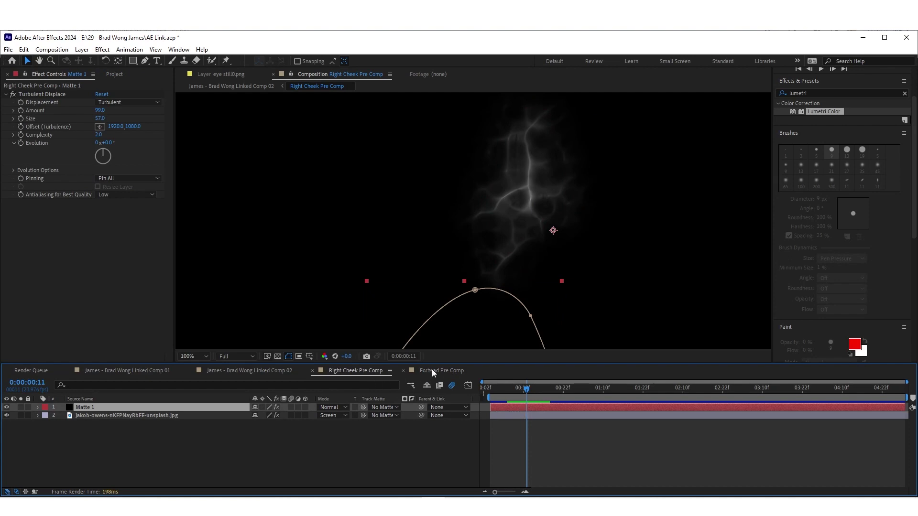
key("shift+period")
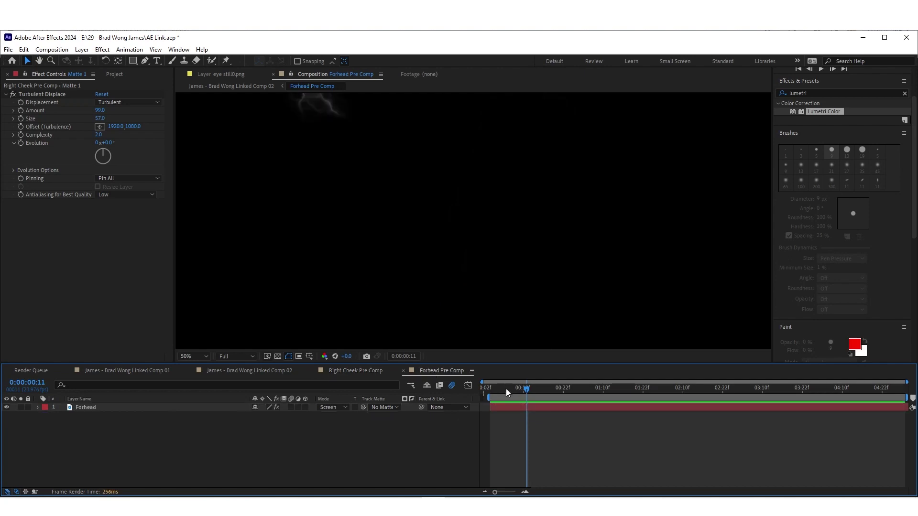
left_click_drag(501, 389, 492, 392)
key("ctrl+v")
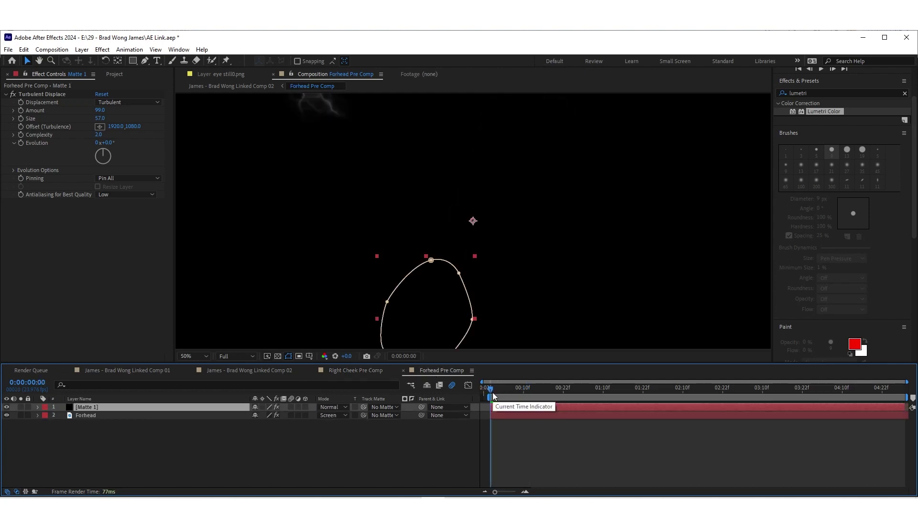
At frame 0, place the Matte 1 mask just below the forehead veins and pull its upper points outward.
left_click(38, 407)
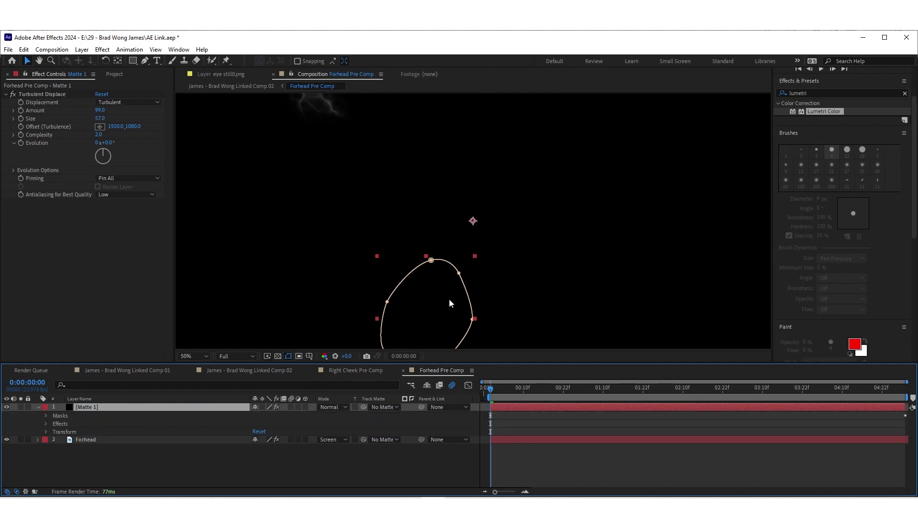
left_click_drag(344, 234, 402, 319)
left_click_drag(407, 274, 384, 206)
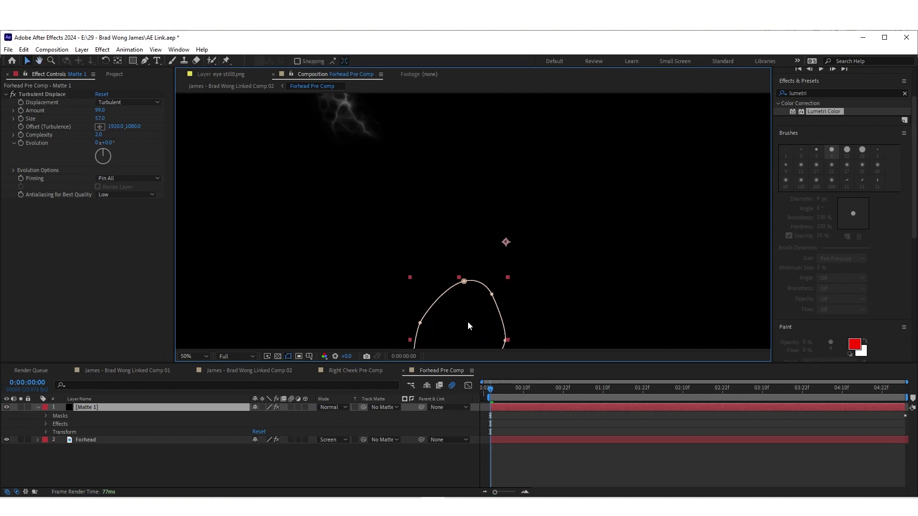
left_click_drag(467, 322, 411, 180)
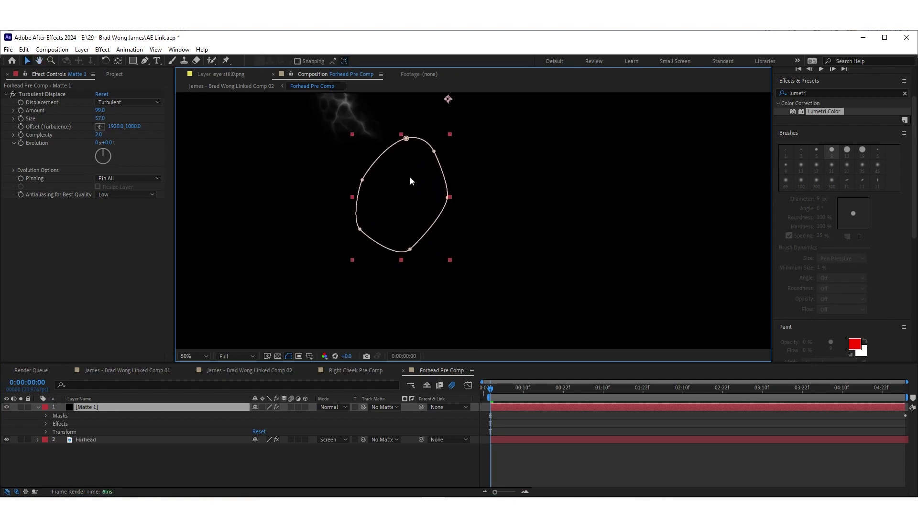
key("h")
left_click_drag(357, 189, 357, 244)
key("v")
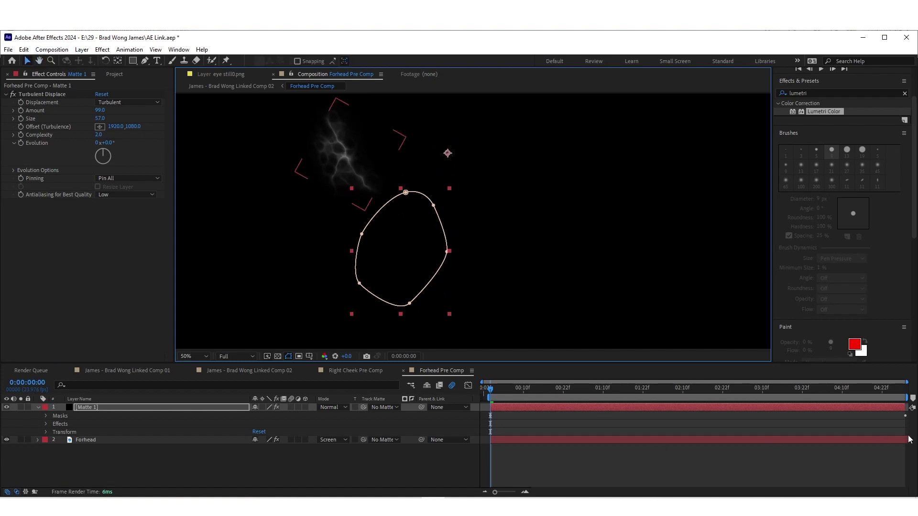
left_click_drag(362, 235, 353, 213)
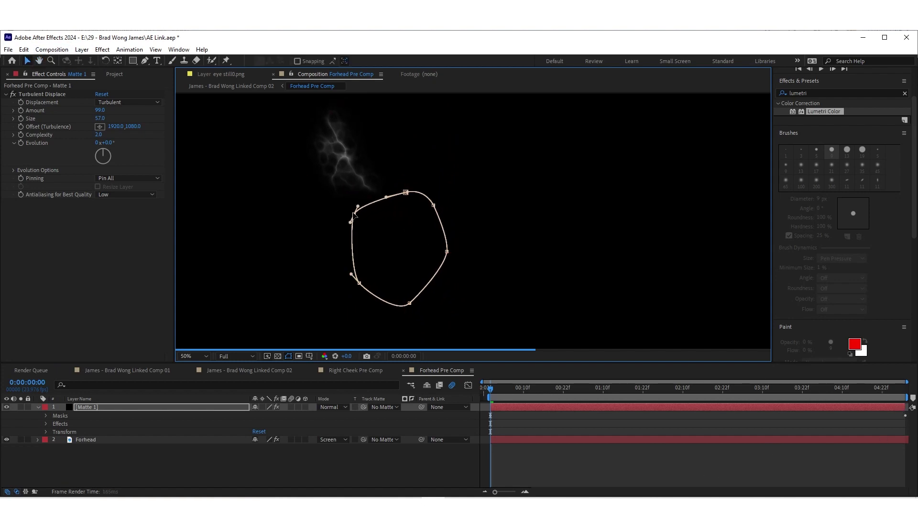
left_click_drag(406, 192, 402, 181)
Go to 0:00:05:04 and move the Matte 1 mask up over the forehead veins.
left_click_drag(821, 396, 905, 396)
left_click(420, 140)
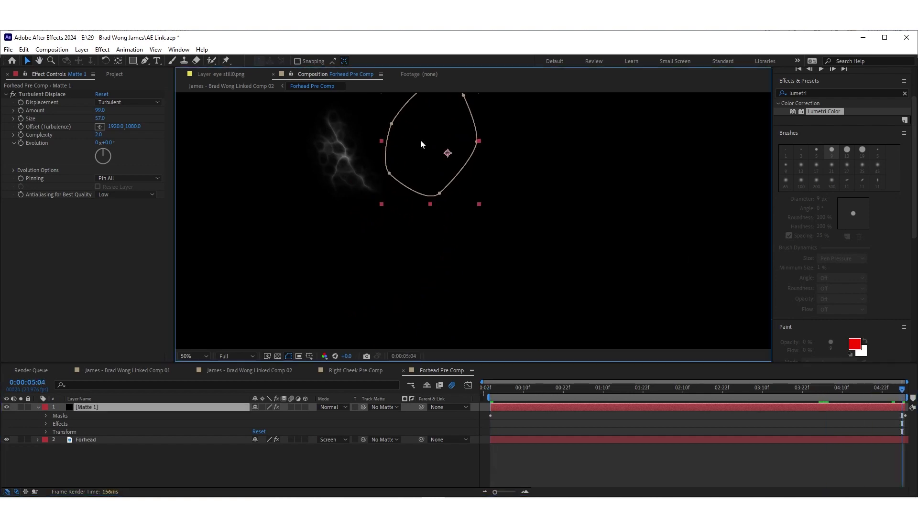
left_click_drag(434, 143, 312, 107)
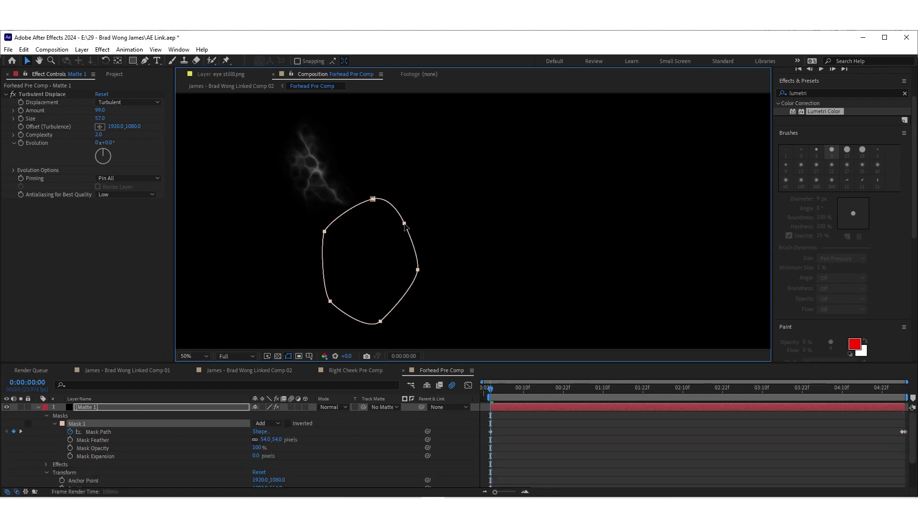
Preview the matte animation, shift the first Mask Path keyframe to just after 0:00:01:07, and step forward to that frame.
key("space")
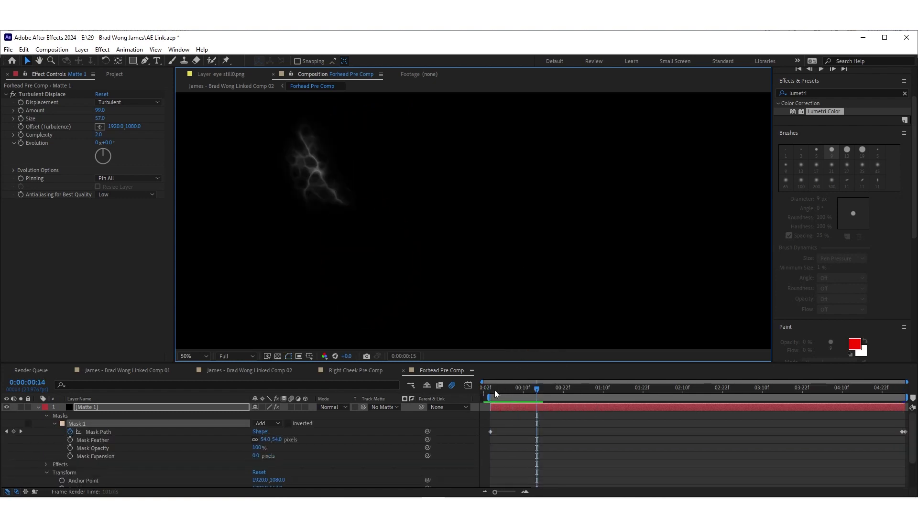
left_click_drag(494, 390, 537, 382)
left_click(497, 424)
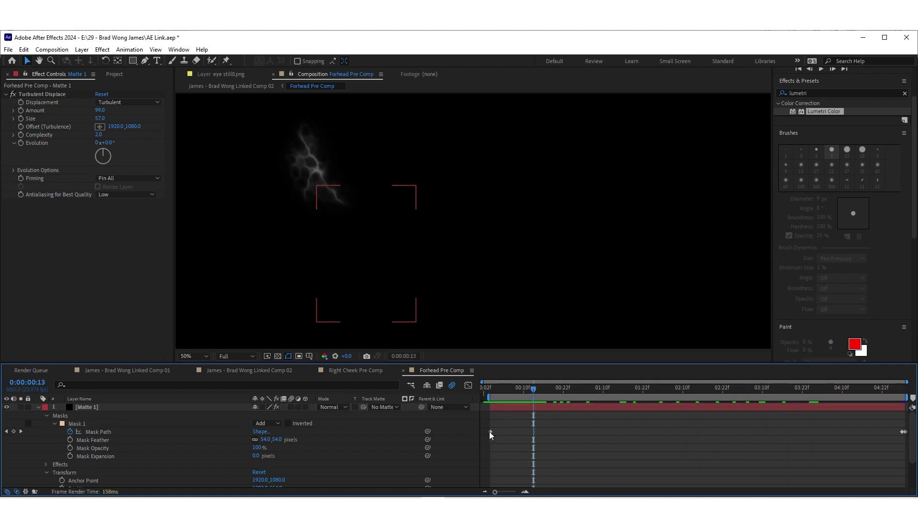
left_click_drag(490, 432, 596, 432)
key("Page_Down")
key("Page_Down")
key("Page_Down")
key("Page_Down")
key("Page_Down")
key("Page_Down")
key("Page_Down")
key("Page_Down")
key("Page_Down")
key("Page_Down")
key("Page_Down")
key("Page_Down")
key("Page_Down")
key("Page_Down")
key("Page_Down")
key("Page_Down")
key("Page_Down")
key("Page_Down")
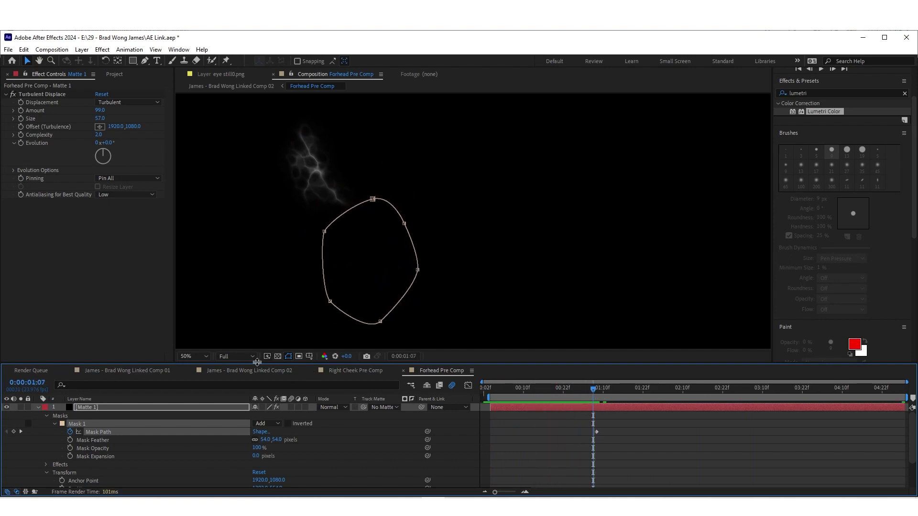
left_click(231, 371)
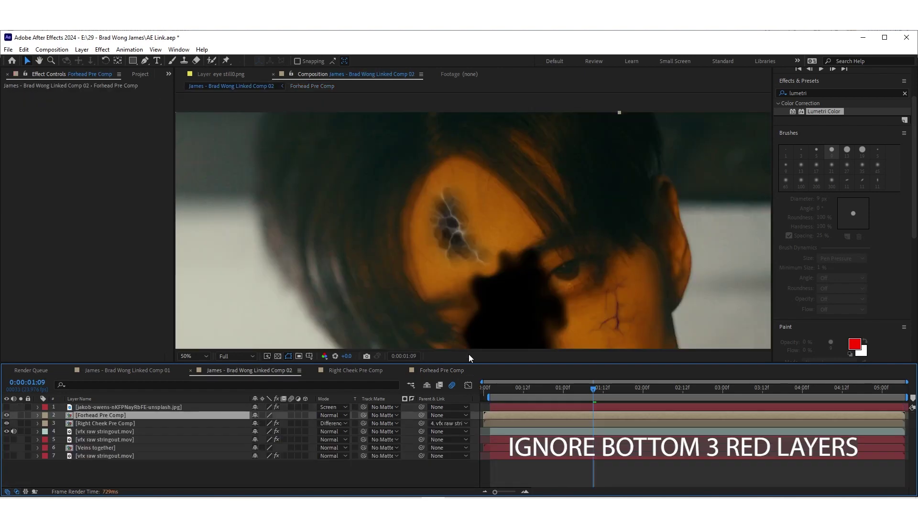
key("h")
left_click_drag(545, 271, 503, 206)
key("v")
right_click(597, 416)
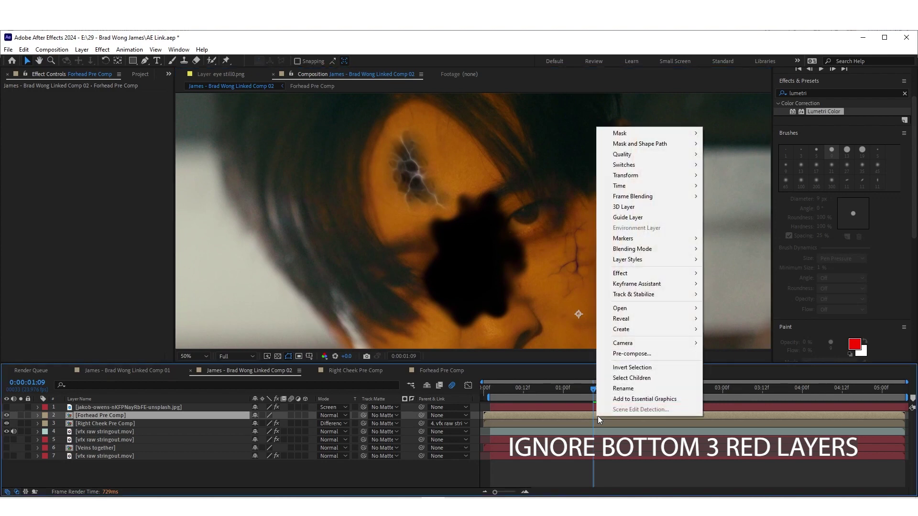
mouse_move(629, 248)
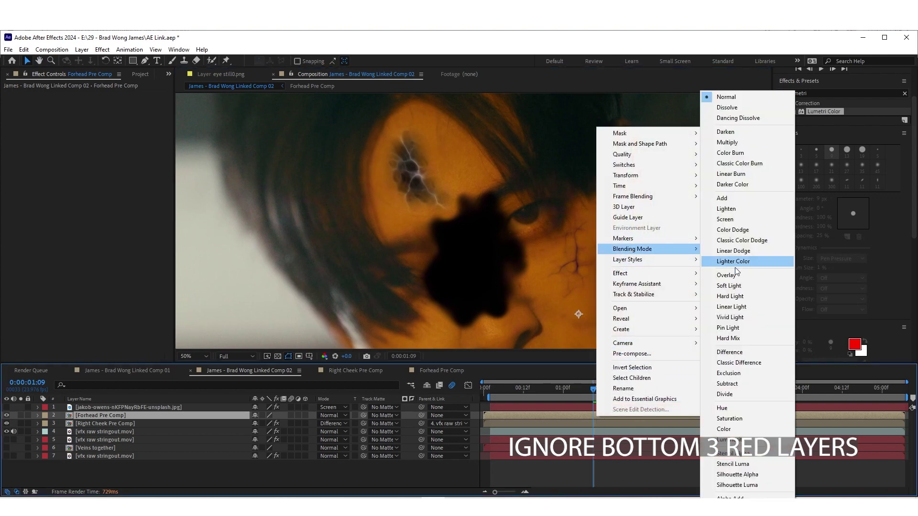
left_click(724, 218)
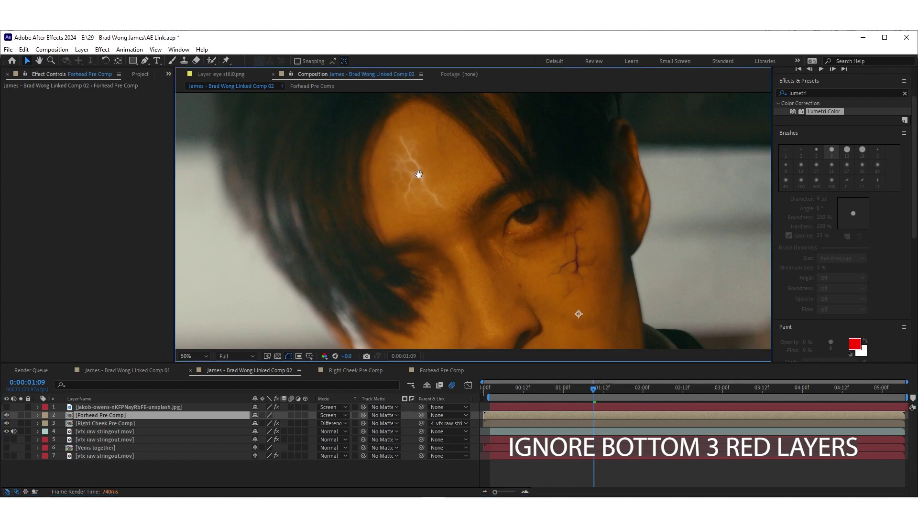
Load the Forhead Moca track into the Mocha AE tracking data of the visible vfx raw stringout.mov layer.
left_click_drag(420, 178, 430, 196)
left_click(580, 417)
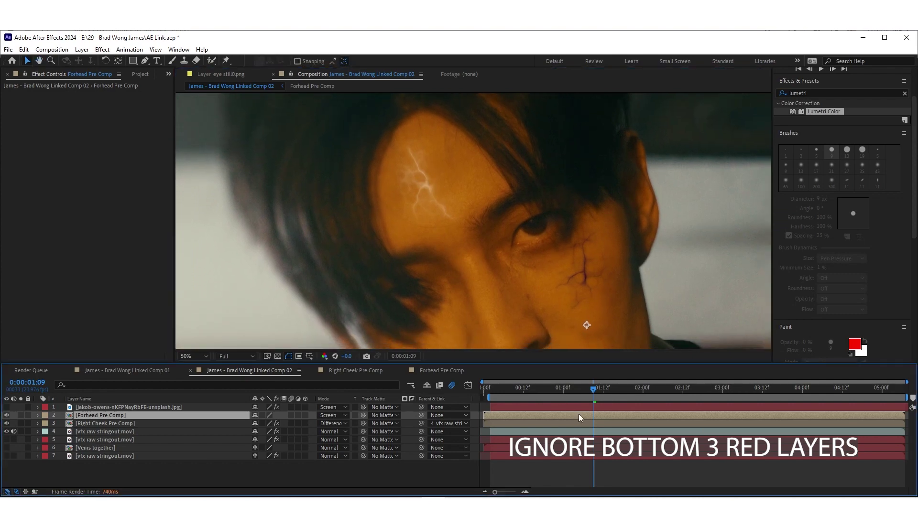
left_click(598, 432)
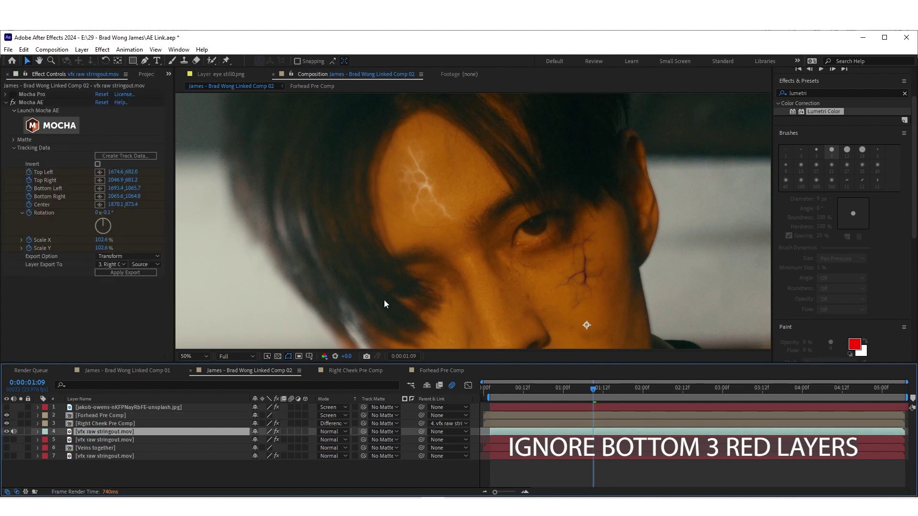
left_click(119, 154)
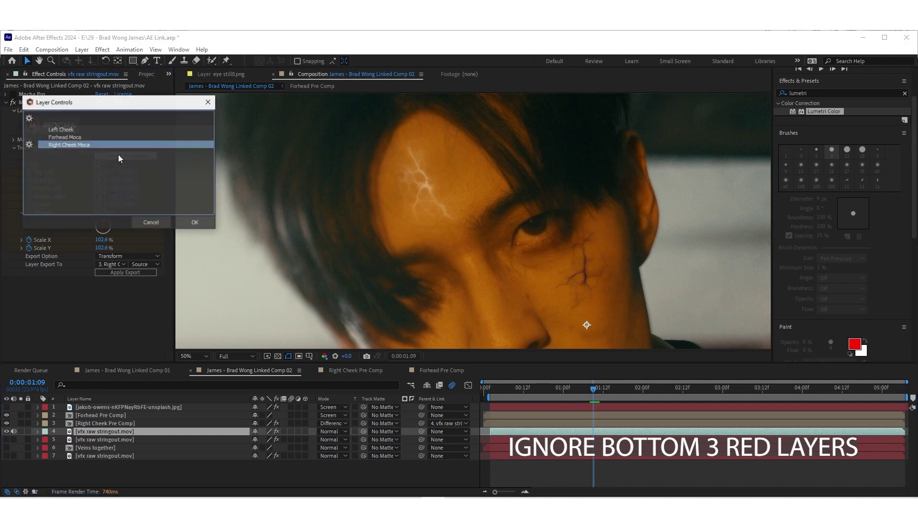
left_click(63, 138)
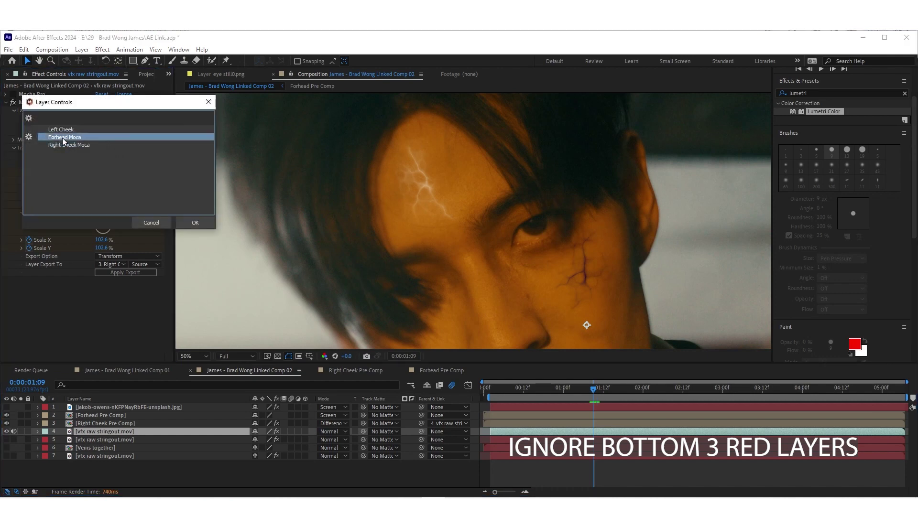
left_click(189, 223)
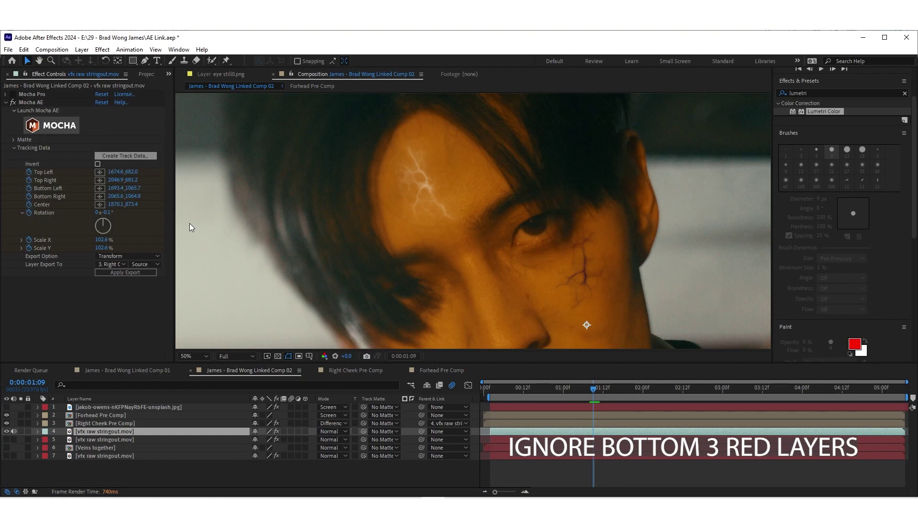
Export the forehead track as Transform data to the Forhead Pre Comp layer and play it back to check the veins' placement.
left_click(114, 263)
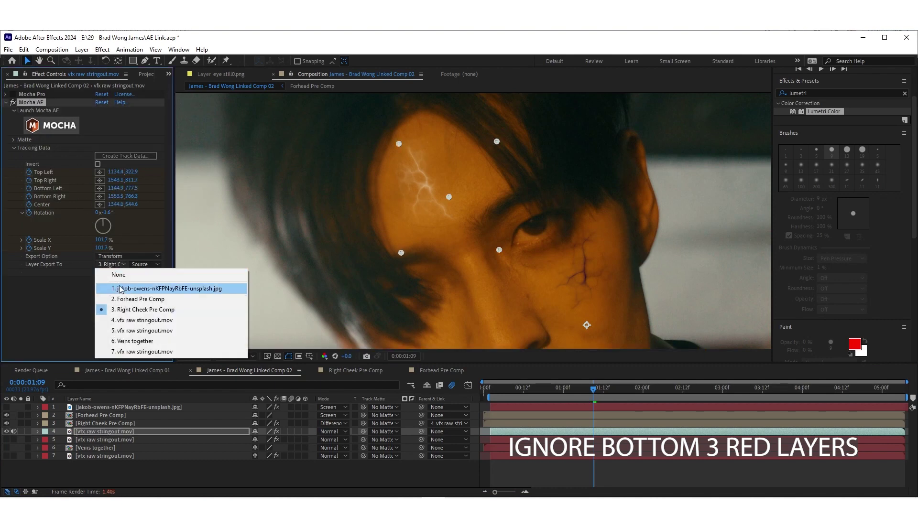
left_click(134, 299)
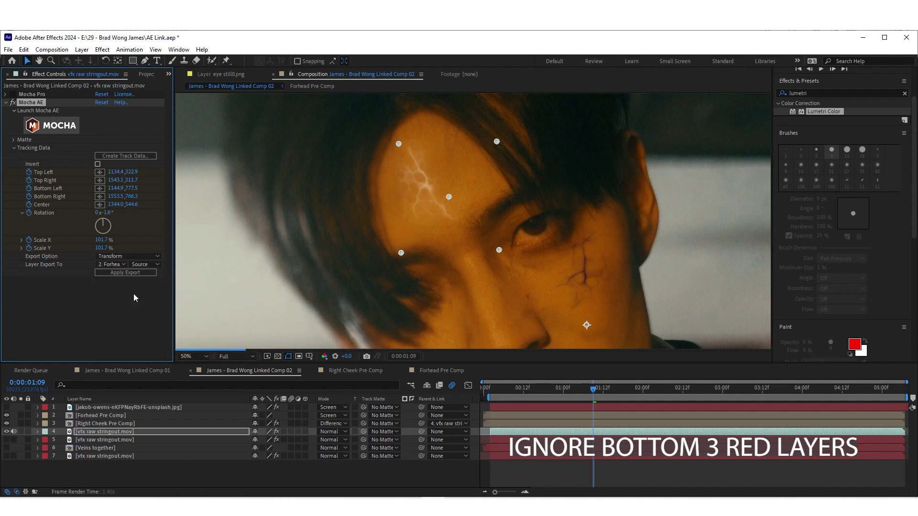
left_click(122, 272)
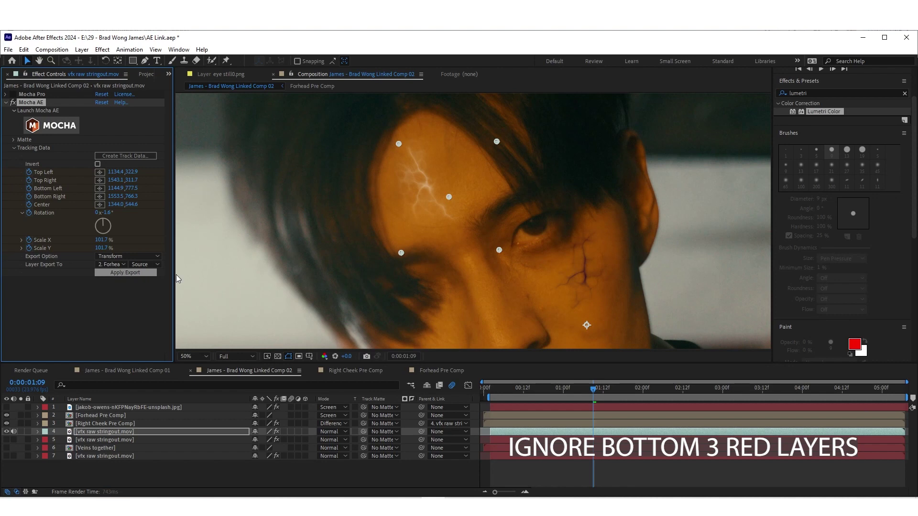
scroll(515, 317, "down", 2)
key("space")
key("space")
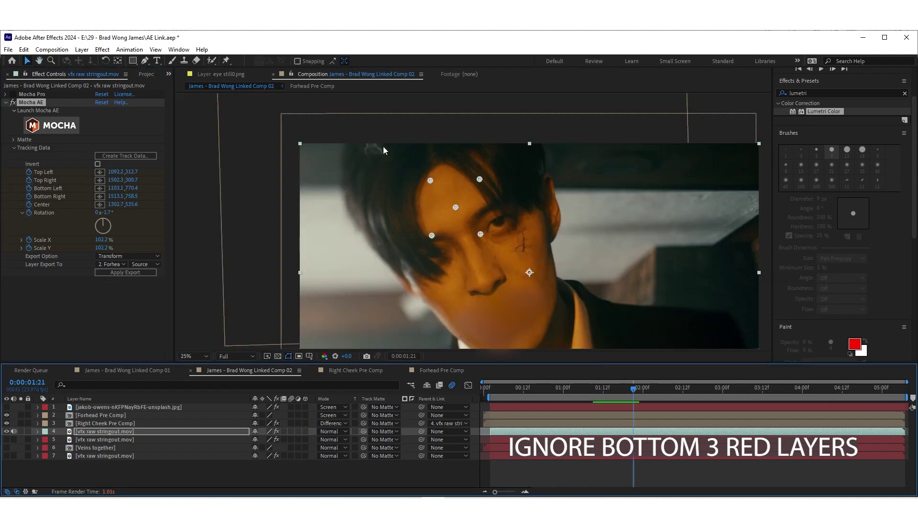
scroll(378, 171, "up", 2)
mouse_move(377, 171)
left_mouse_down()
mouse_move(431, 268)
mouse_move(463, 260)
mouse_move(420, 265)
left_mouse_up()
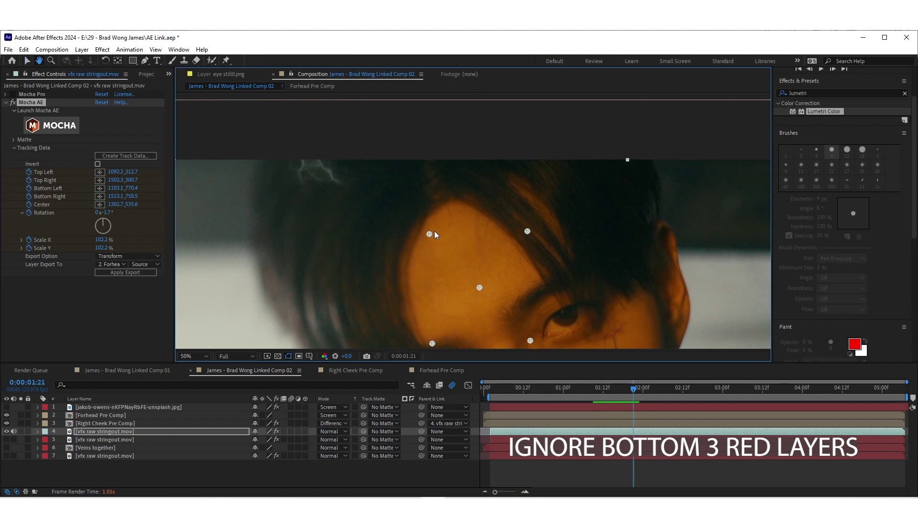
Add the Transform effect to Forhead Pre Comp and set its Position to 2487.0, 1511.0 to bring the veins onto the forehead.
left_click(815, 93)
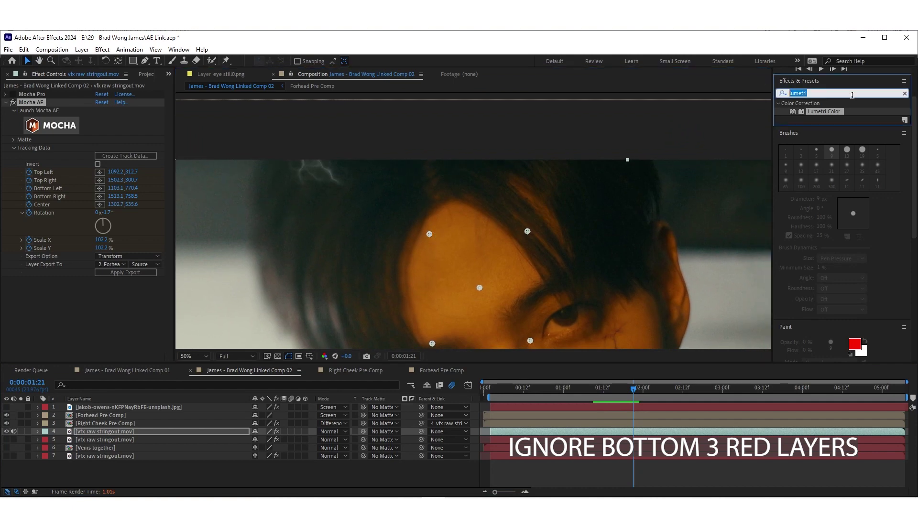
type("transform")
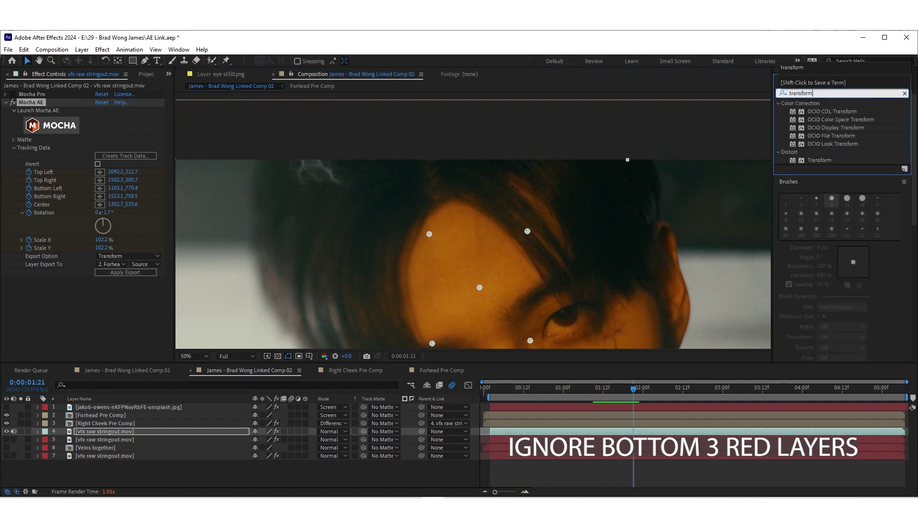
left_click_drag(817, 161, 616, 415)
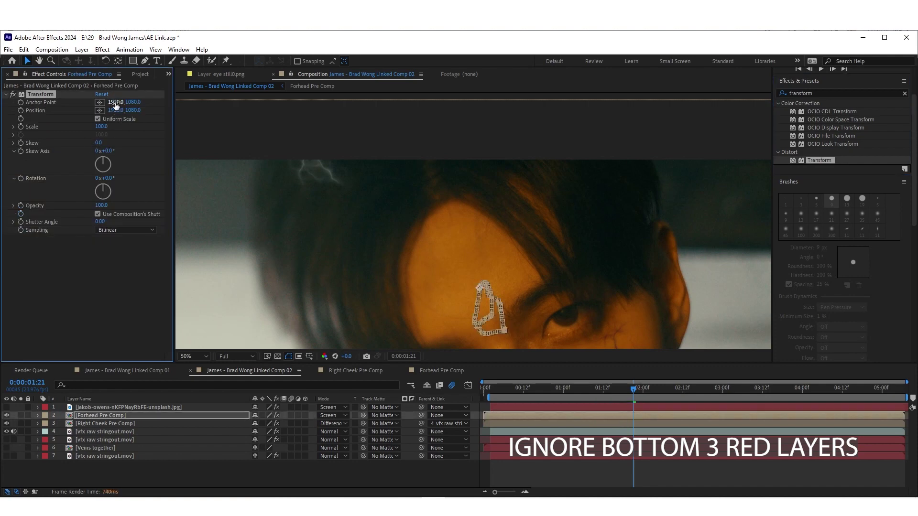
left_click_drag(116, 114, 303, 113)
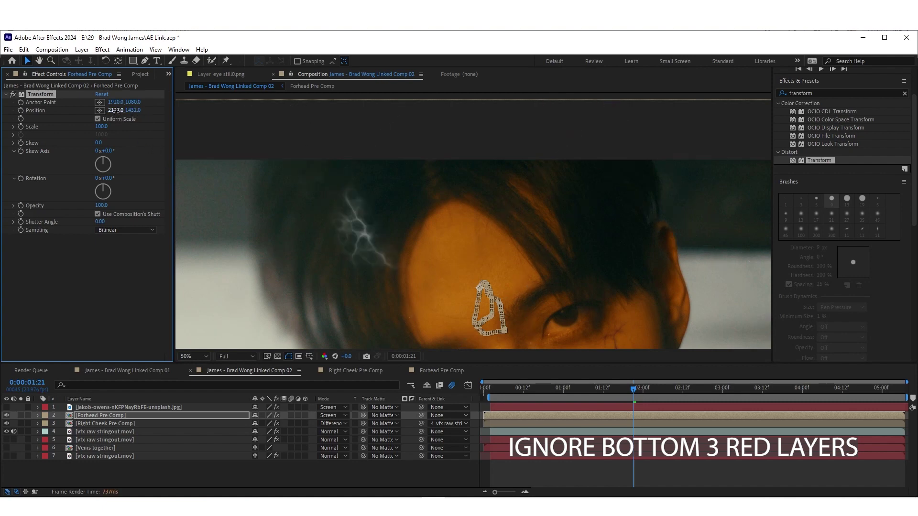
left_click_drag(117, 114, 282, 106)
left_click_drag(134, 111, 90, 102)
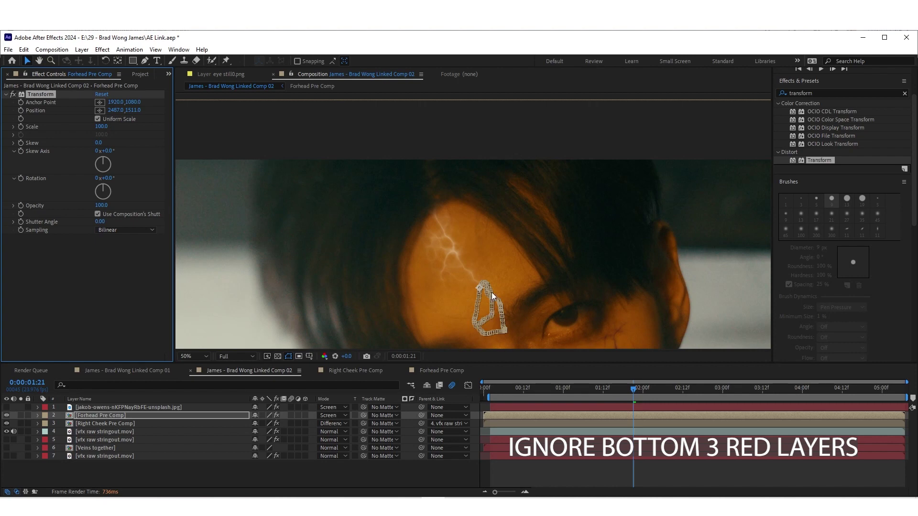
Examine the tracked transform keyframes on Forhead Pre Comp and preview the forehead veins' movement from 0:00:00:16.
left_click(36, 415)
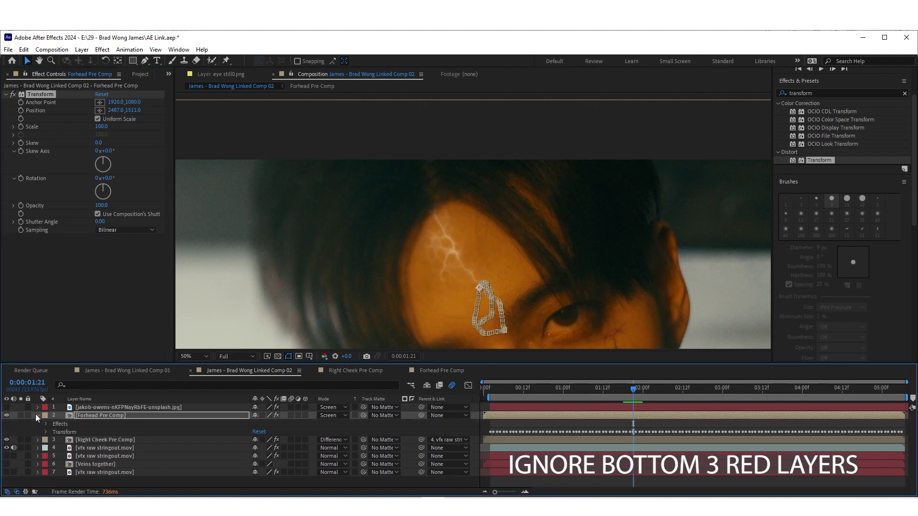
left_click(46, 432)
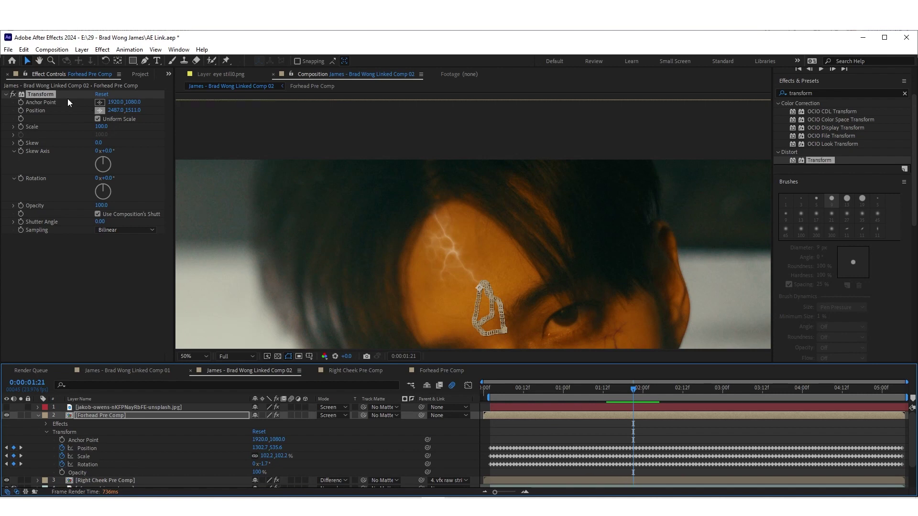
left_click(39, 417)
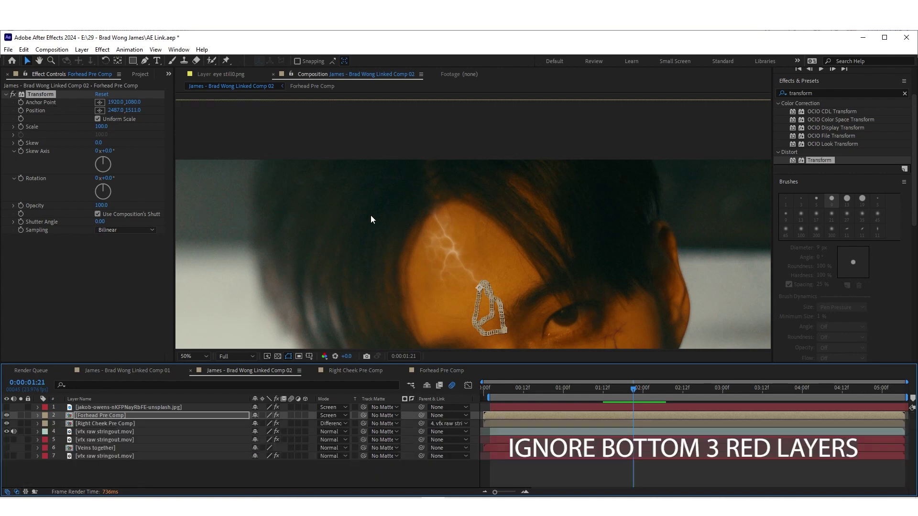
key("h")
left_click_drag(513, 285, 498, 246)
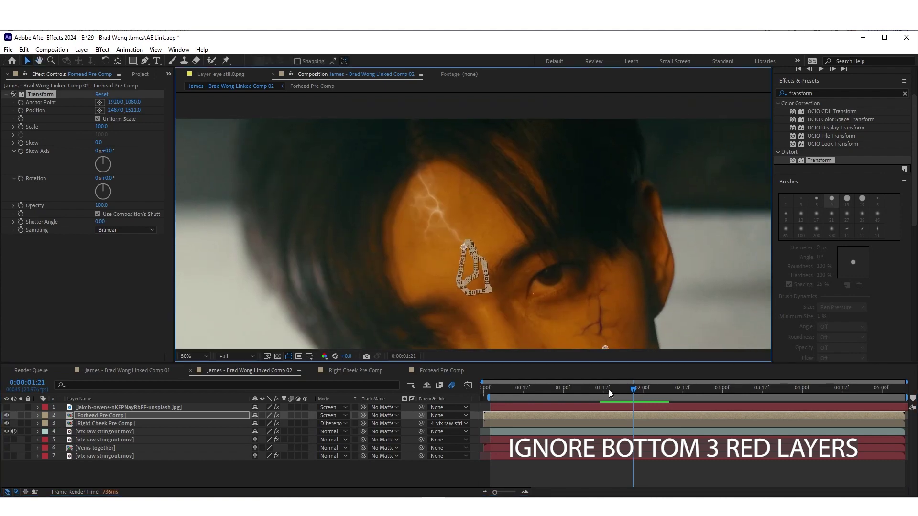
left_click_drag(609, 389, 537, 396)
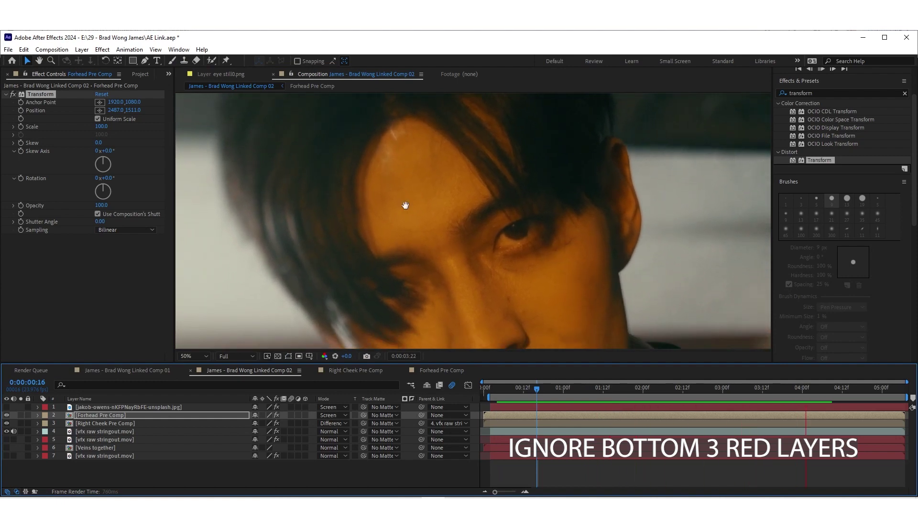
key("space")
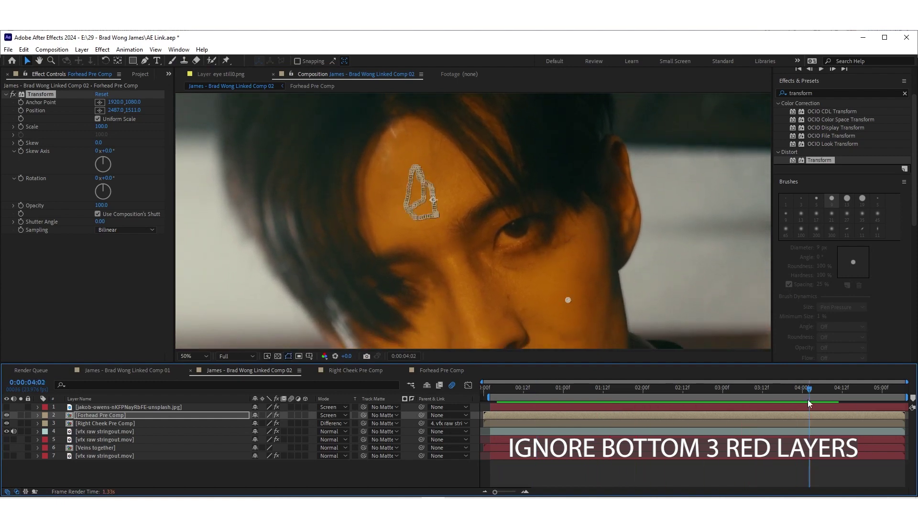
At 0:00:02:10, give Forhead Pre Comp the cheek veins' Lumetri Color correction and set its blending mode to Difference.
left_click(677, 388)
left_click(663, 418)
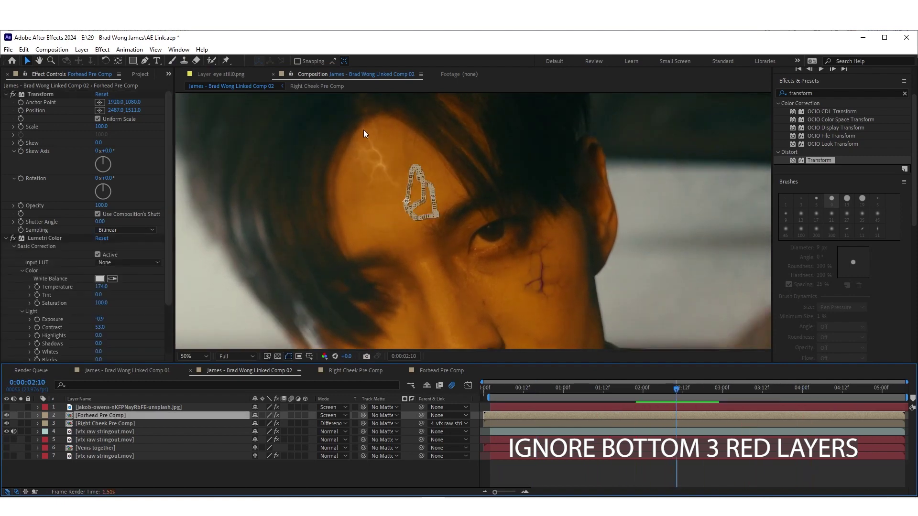
right_click(665, 416)
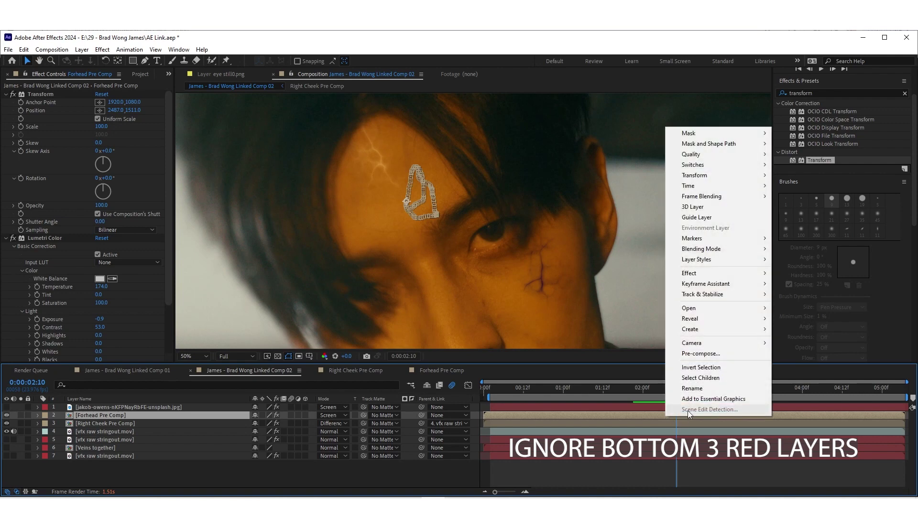
mouse_move(705, 253)
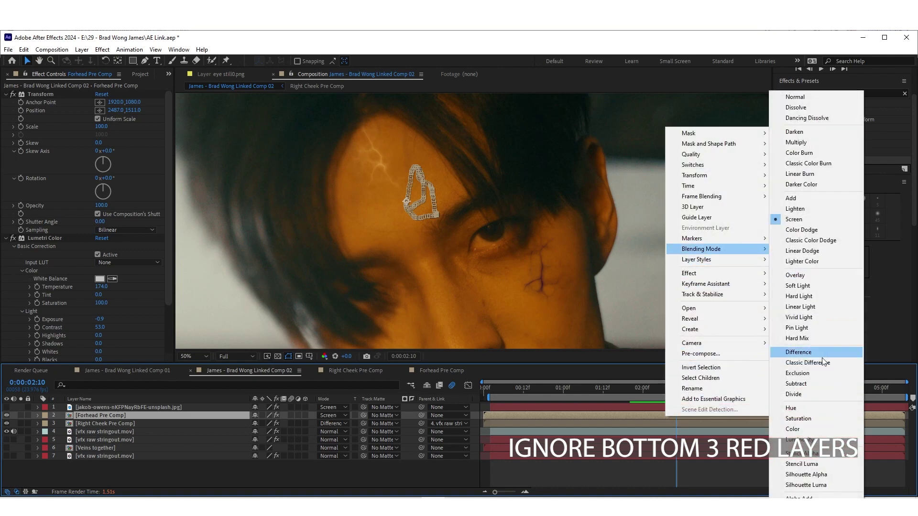
left_click(804, 363)
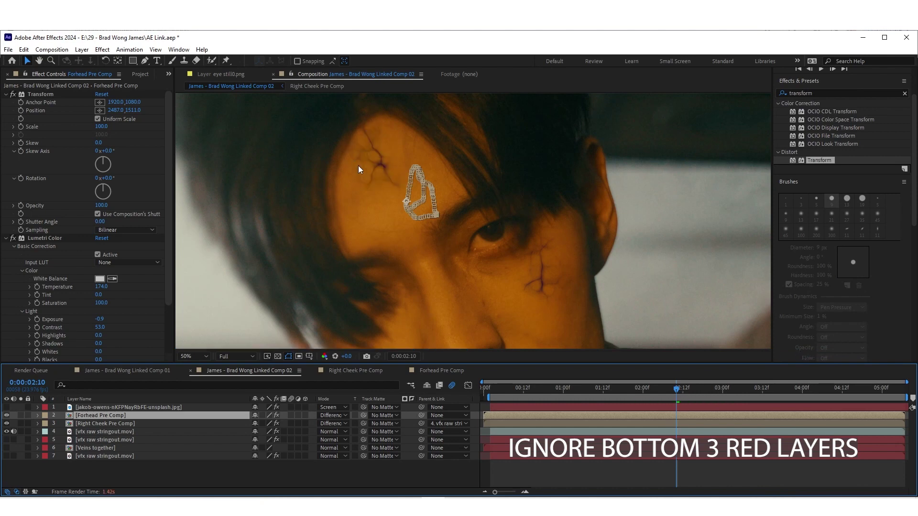
Preview the forehead and cheek veins together from near the start of the composition.
left_click_drag(675, 389, 673, 392)
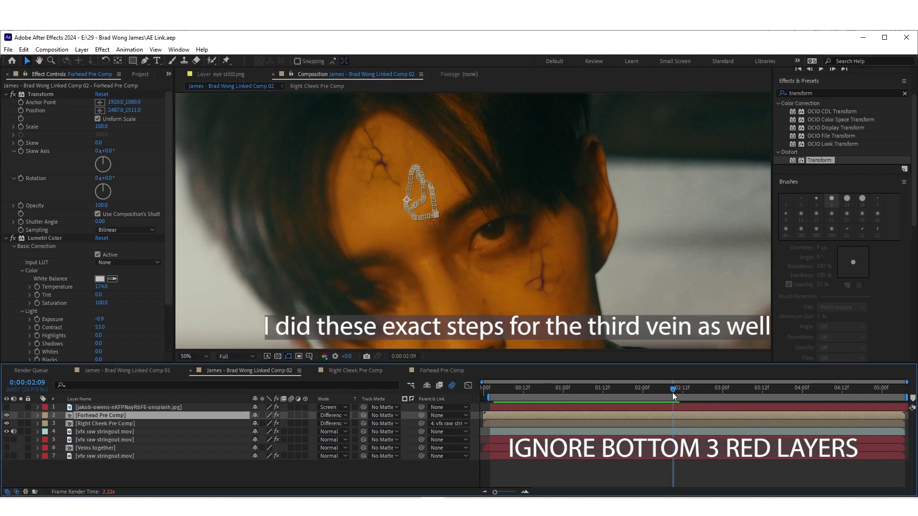
left_click(492, 386)
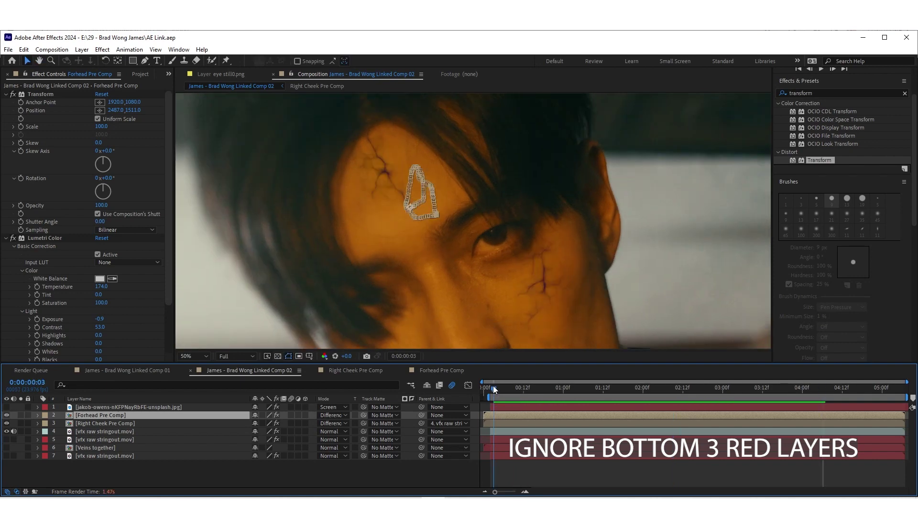
left_click(497, 386)
key("space")
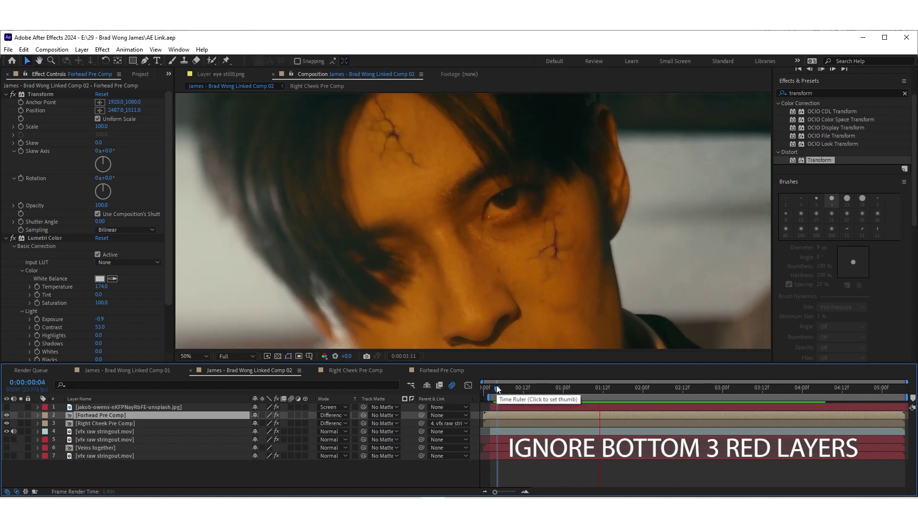